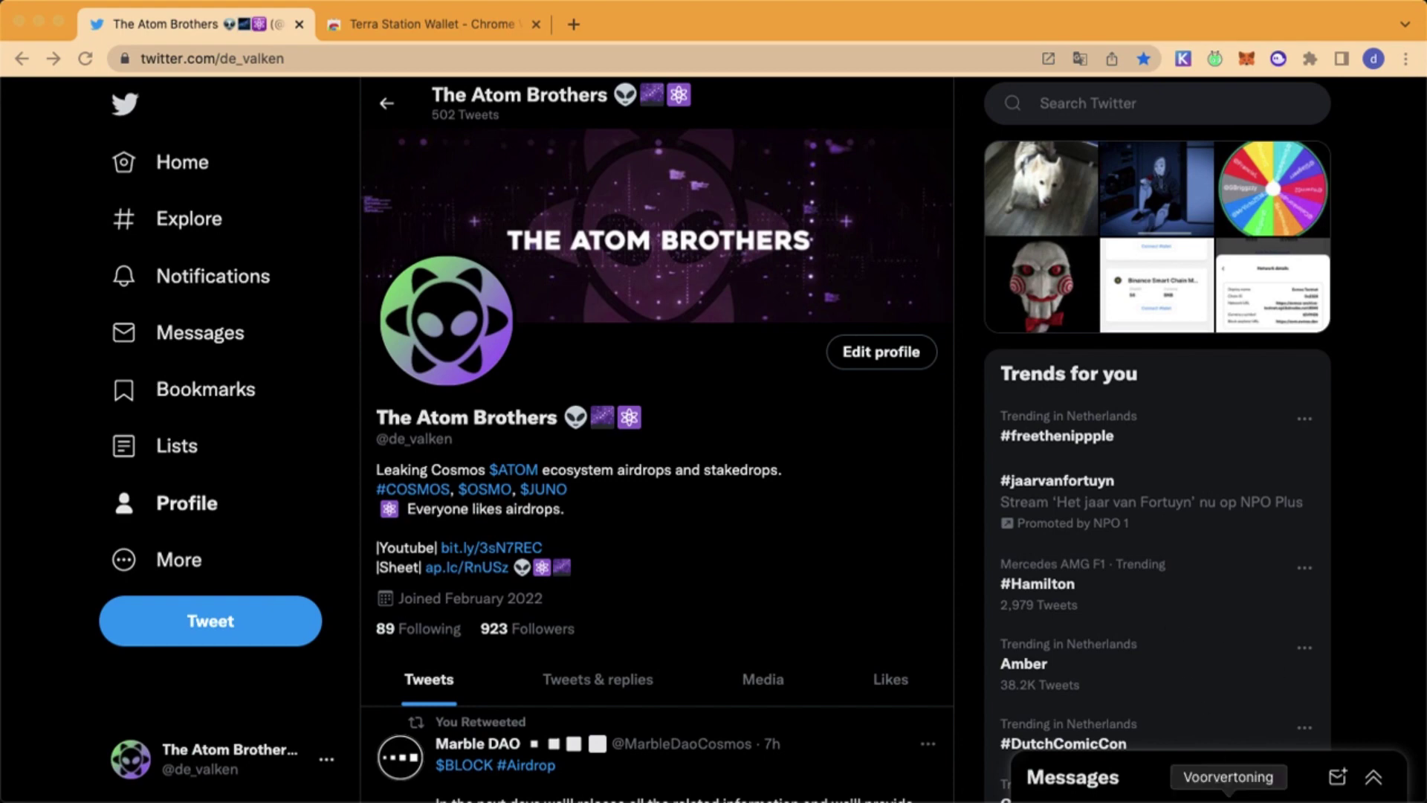
View the chat screenshot about rewards for useful testnet feedback, and close it.
{"action": "key", "text": "super+Tab"}
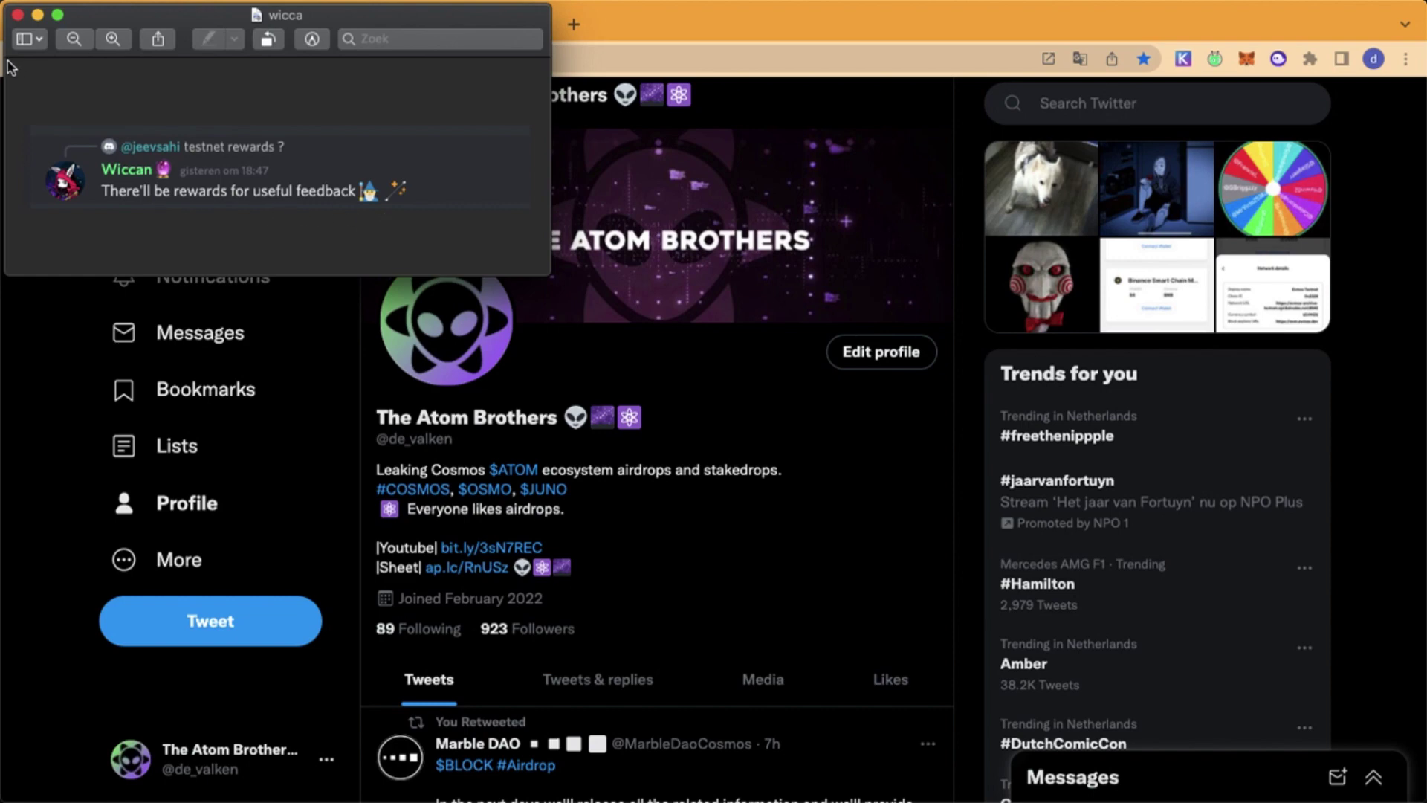
{"action": "left_click", "coordinate": [17, 15]}
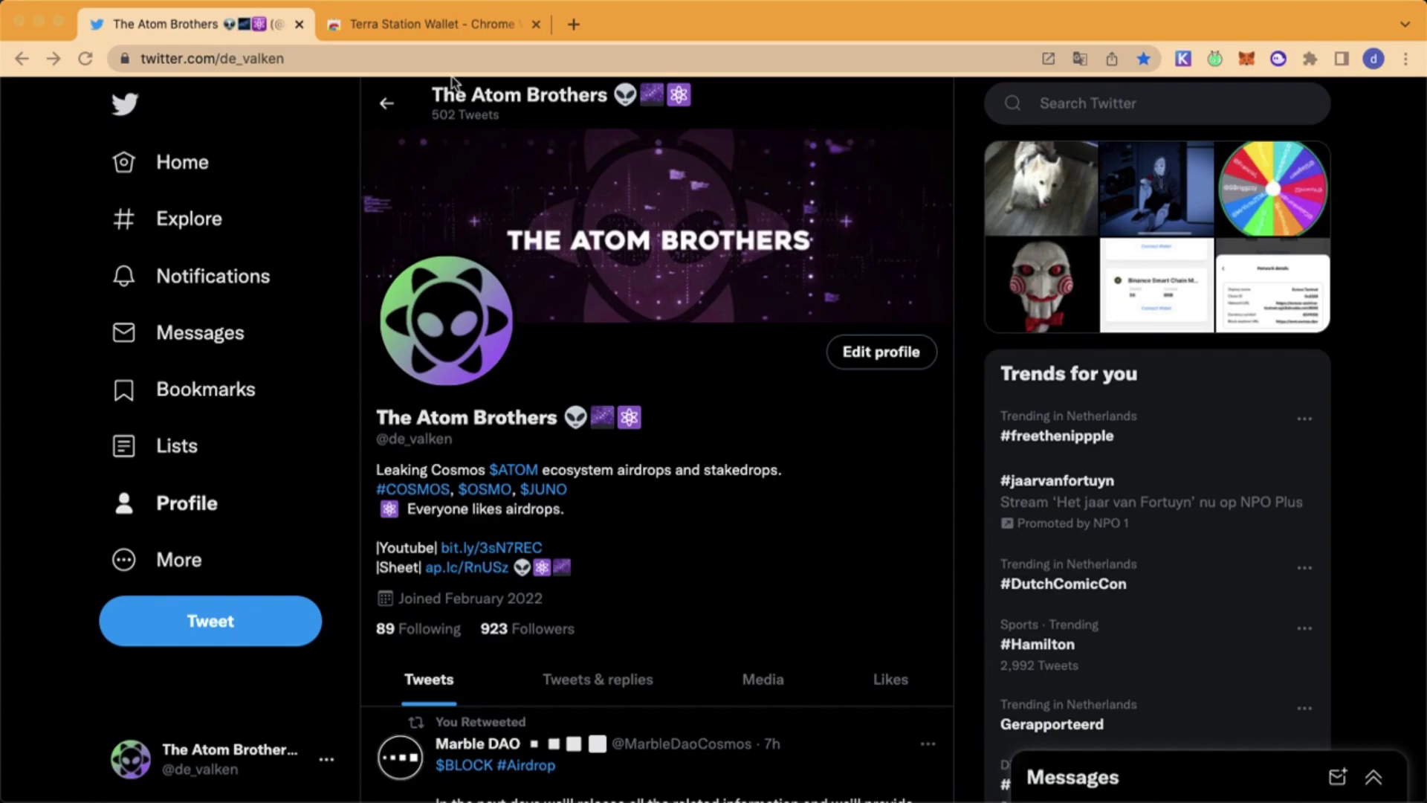
Add the Terra Station Wallet extension to Chrome from its web store page and dismiss the notification.
{"action": "left_click", "coordinate": [402, 25]}
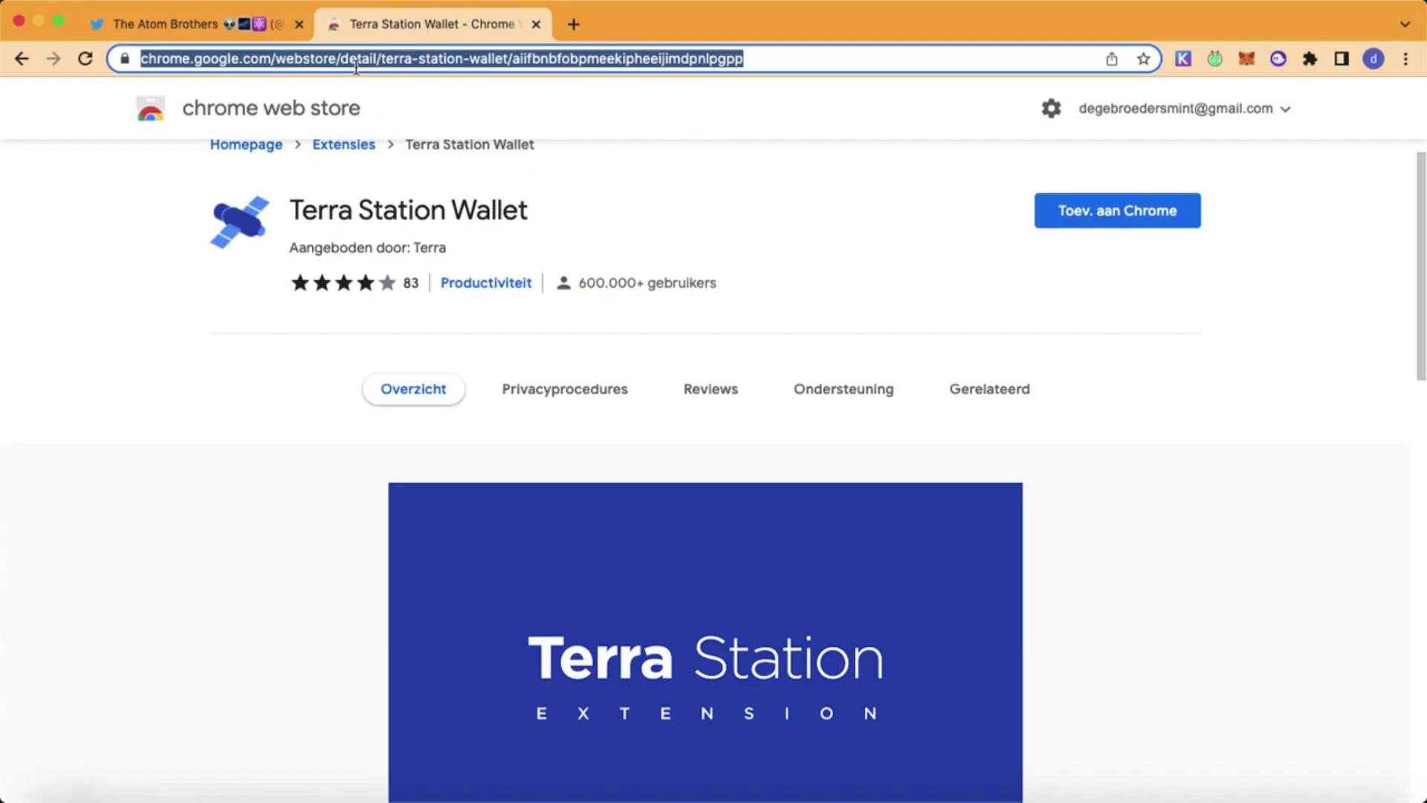
{"action": "left_click", "coordinate": [1099, 219]}
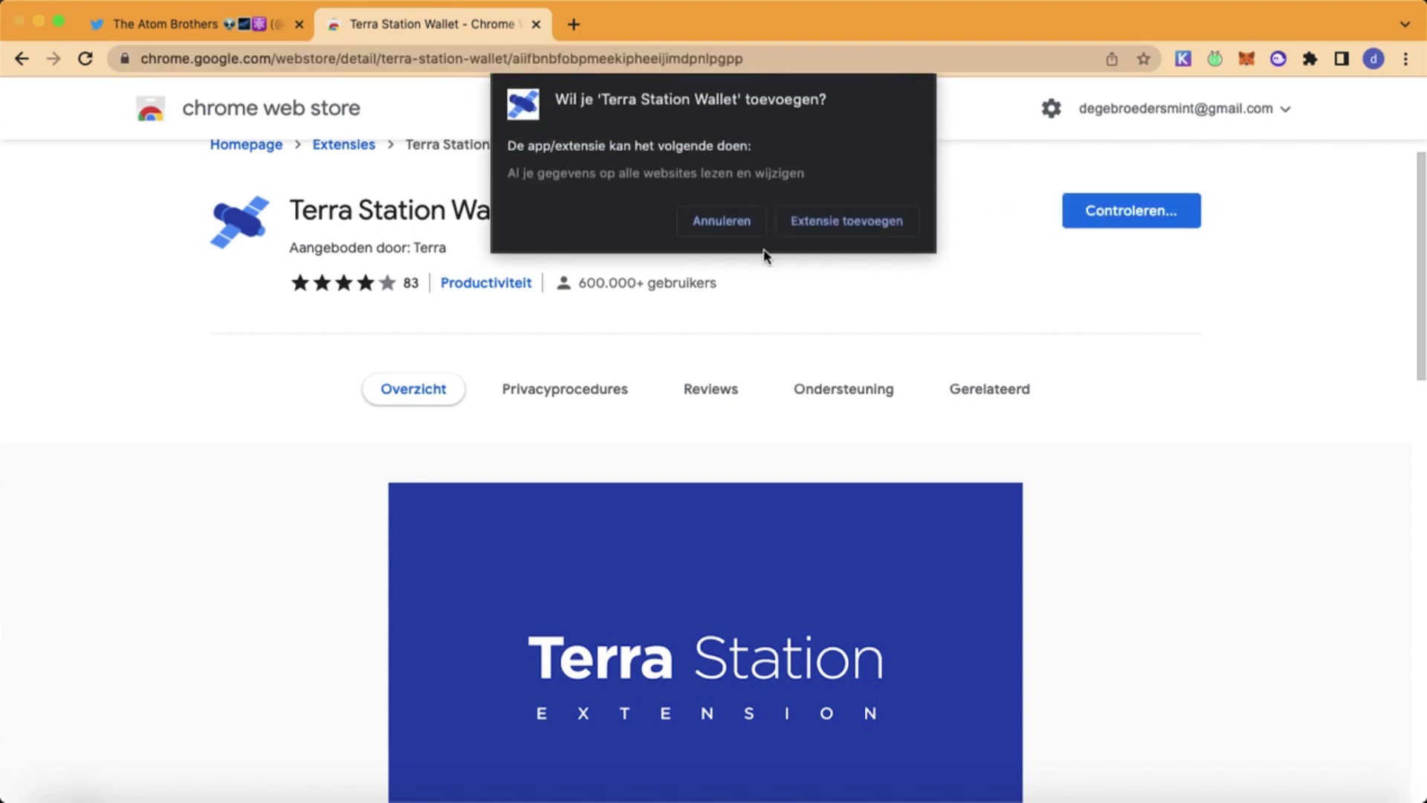
{"action": "left_click", "coordinate": [838, 220]}
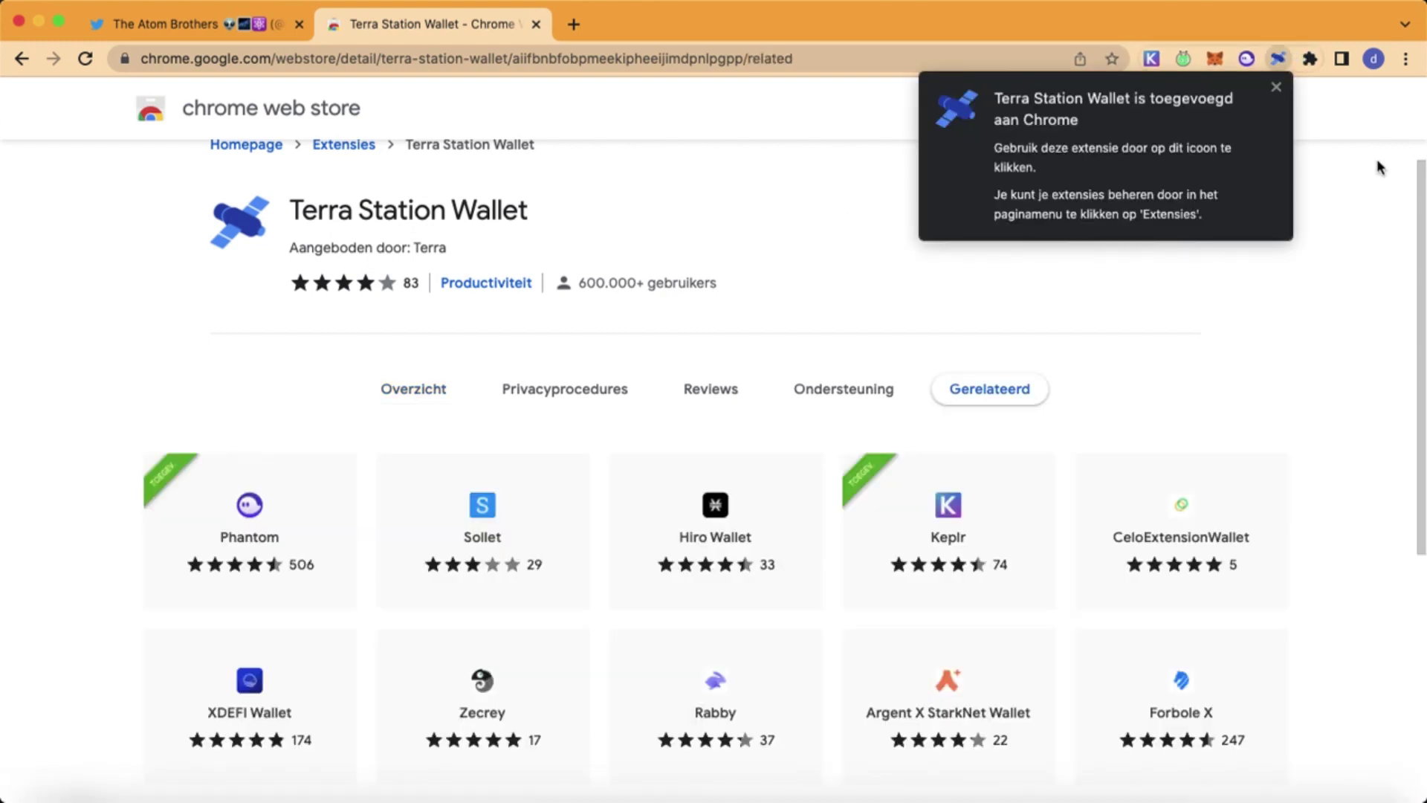
{"action": "left_click", "coordinate": [1275, 88]}
Pin the Terra Station Wallet extension so it stays accessible in the browser.
{"action": "left_click", "coordinate": [1309, 59]}
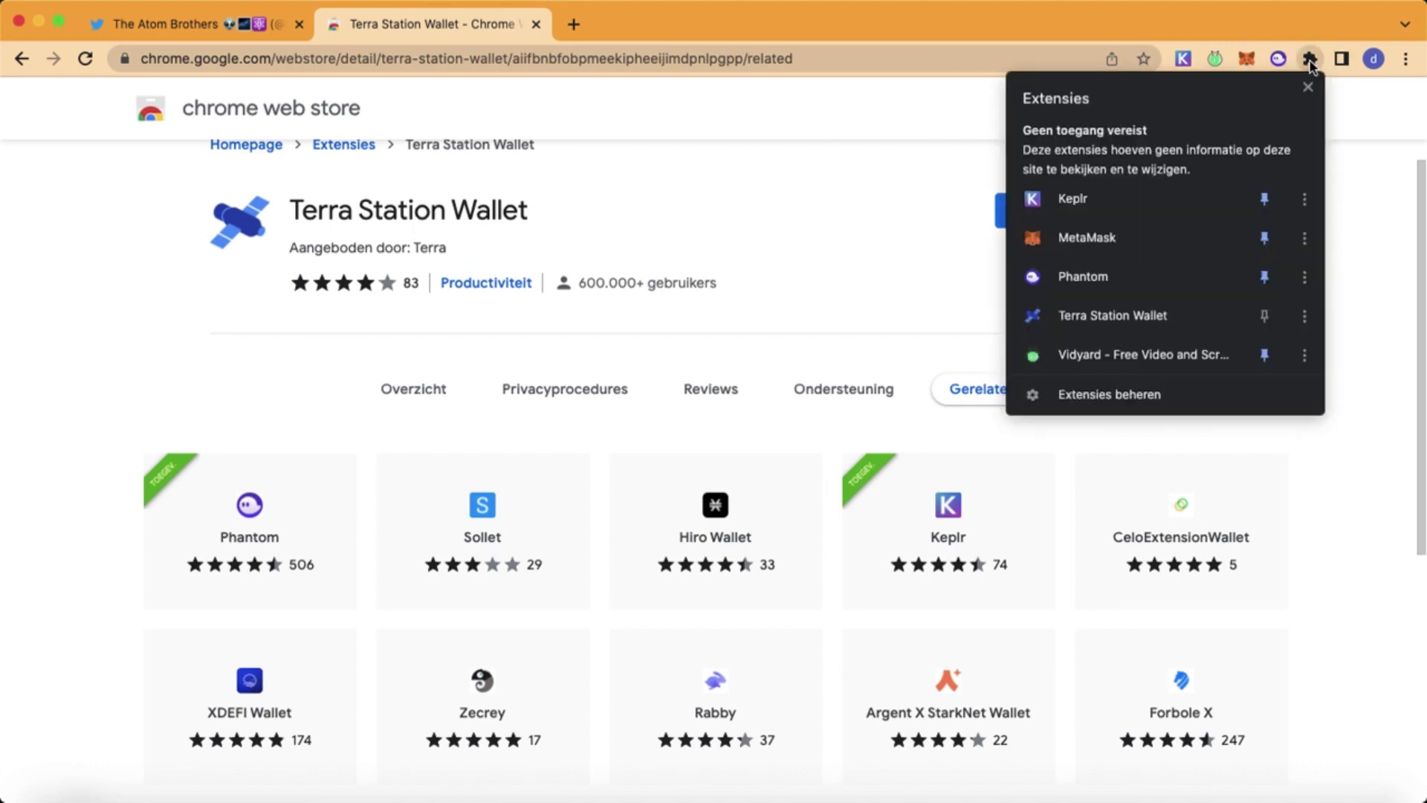
{"action": "left_click", "coordinate": [1264, 315]}
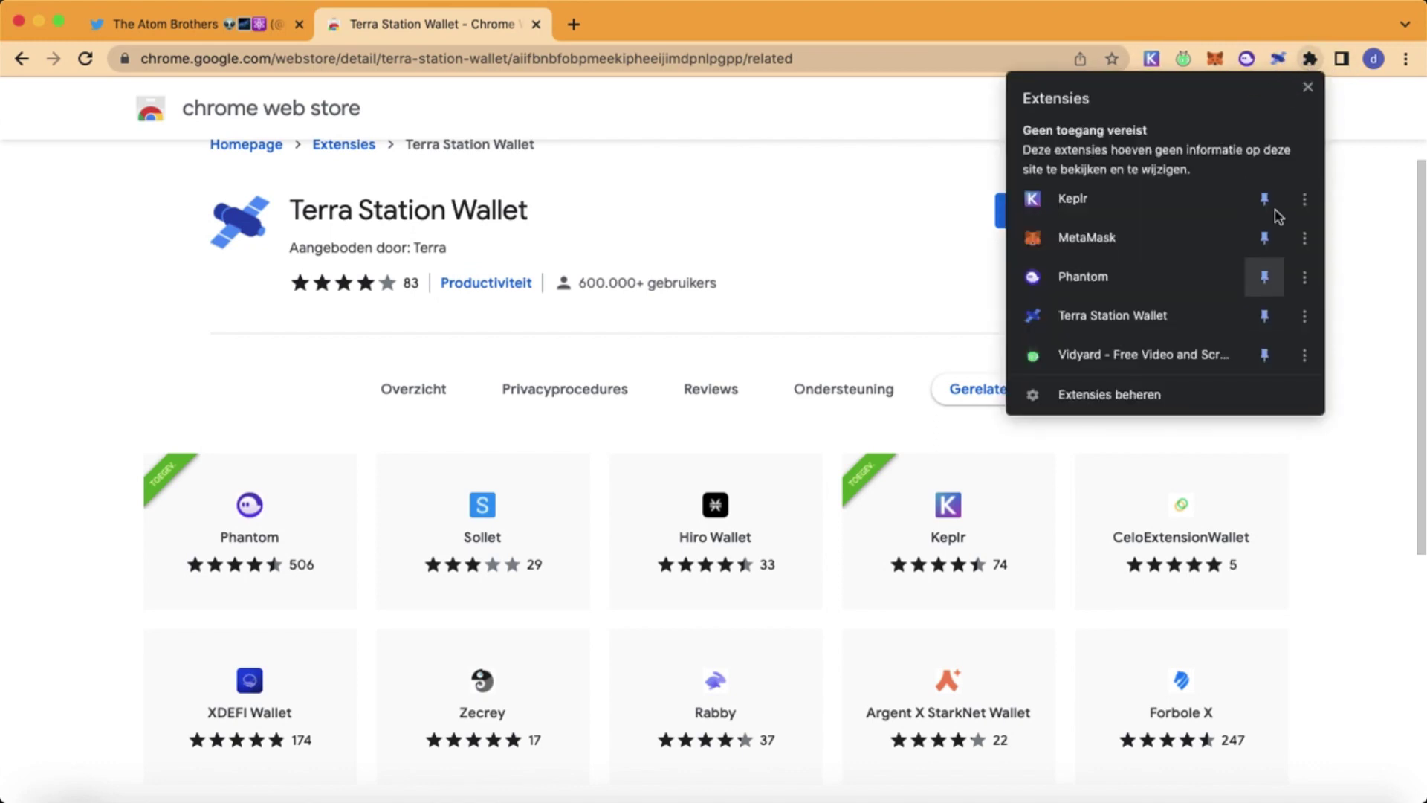
{"action": "left_click", "coordinate": [1307, 87]}
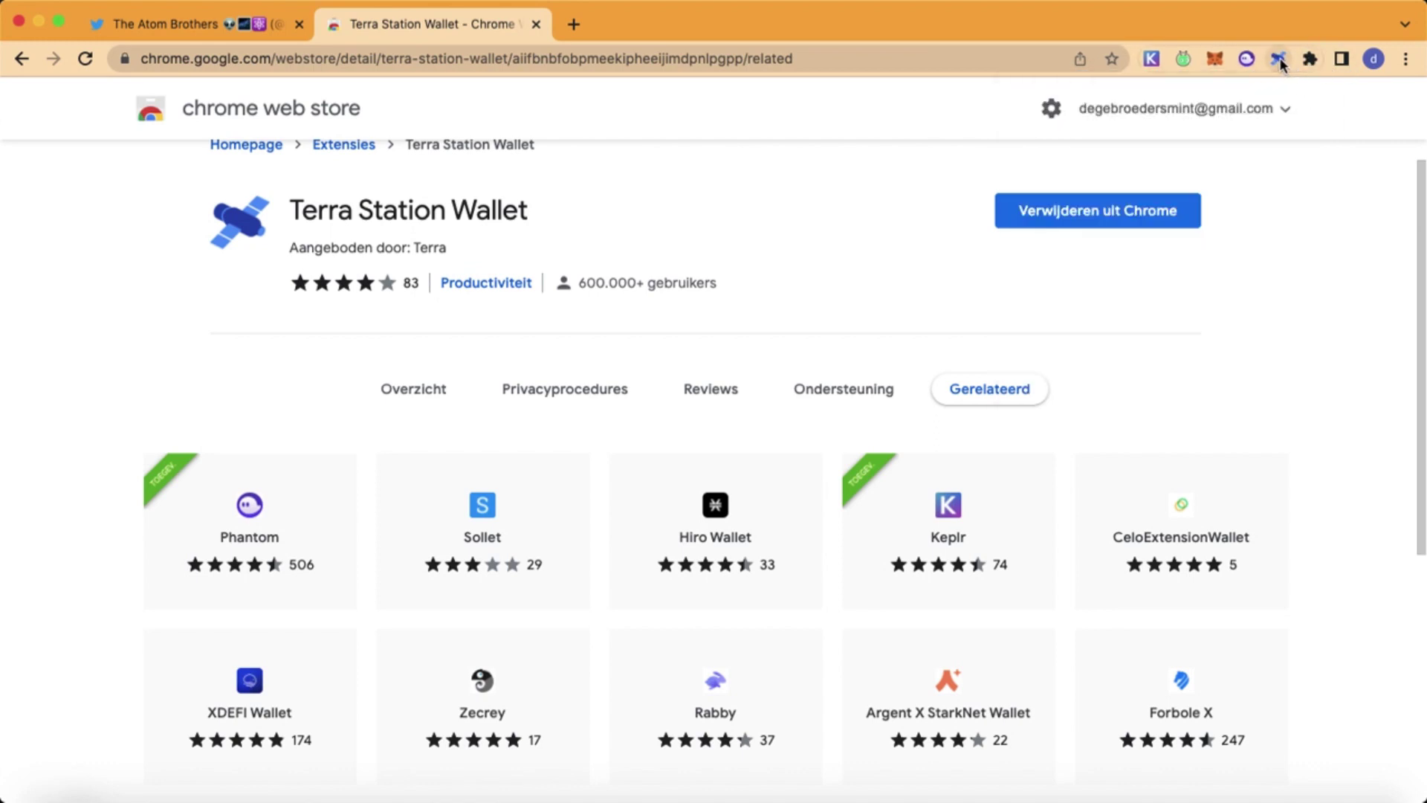
Start a new wallet in the Terra Station extension and name it "atombrothers".
{"action": "left_click", "coordinate": [1278, 59]}
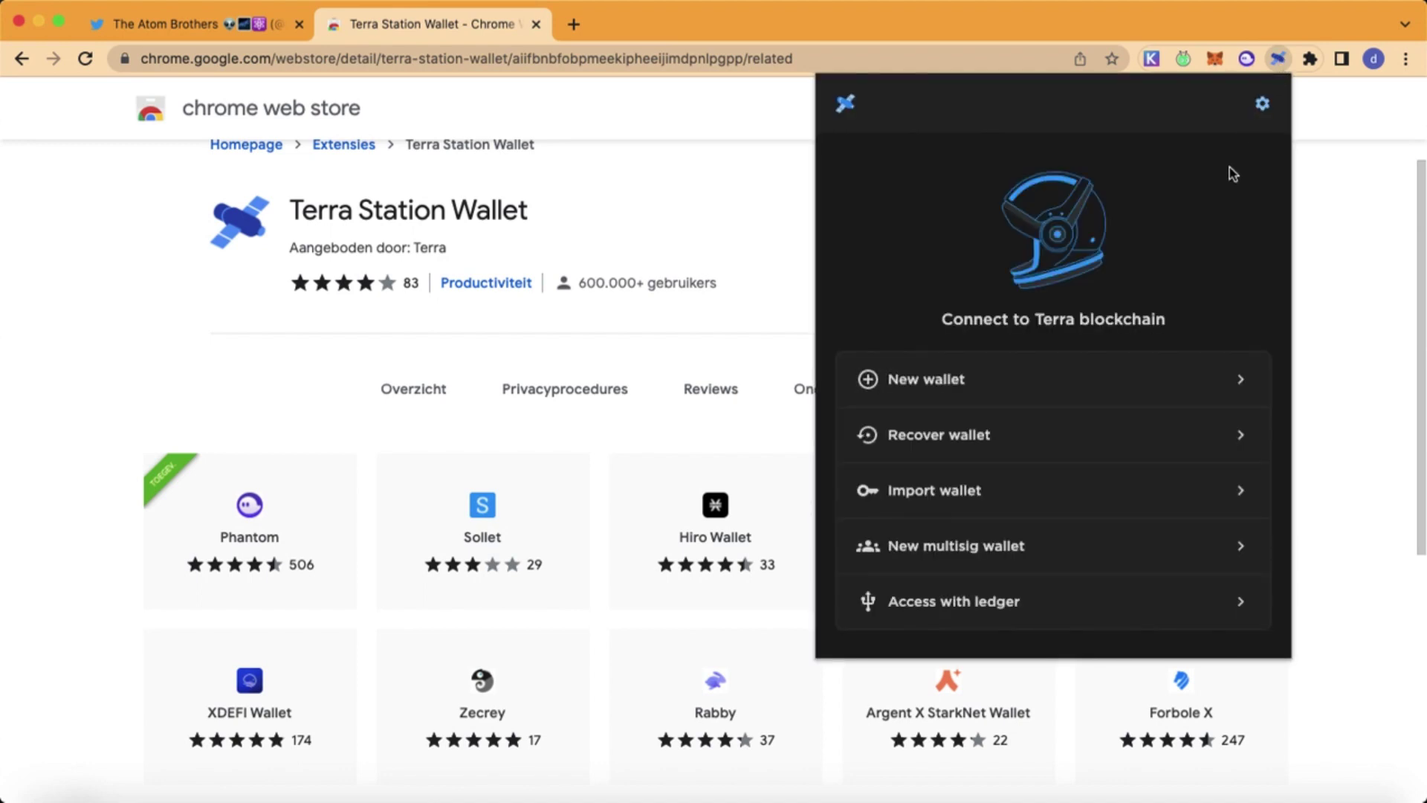
{"action": "left_click", "coordinate": [898, 380]}
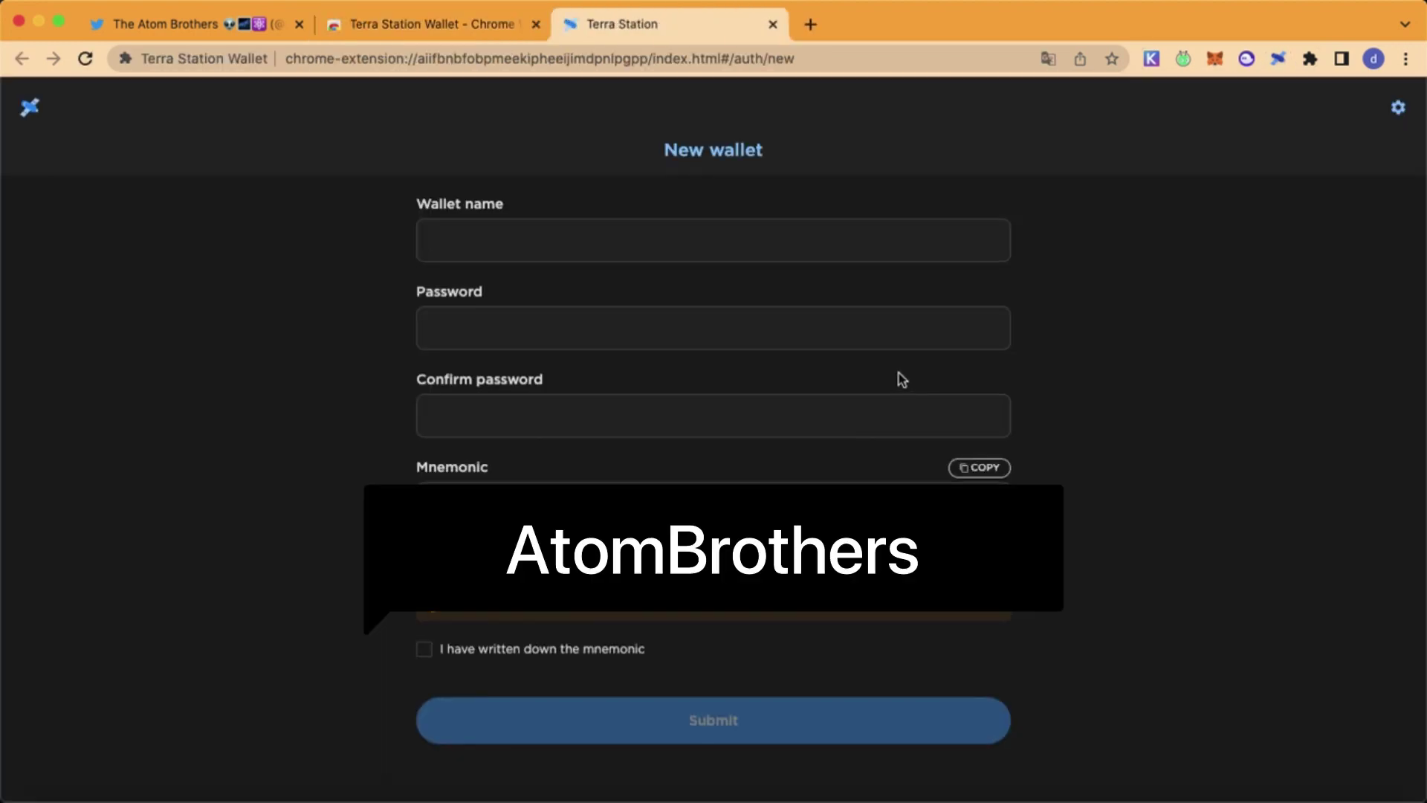
{"action": "type", "text": "Atom"}
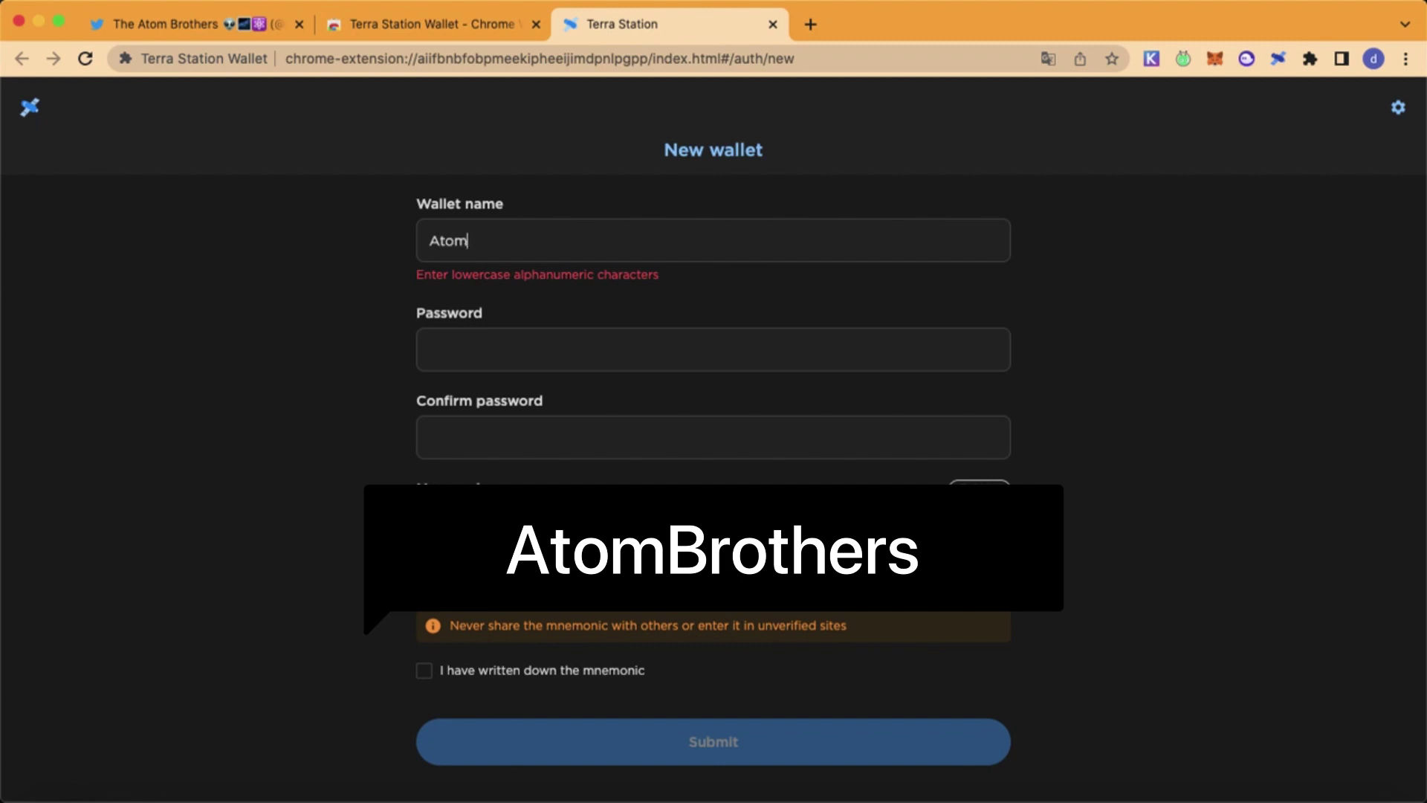
{"action": "type", "text": " Brothers"}
{"action": "double_click", "coordinate": [445, 240]}
{"action": "type", "text": "atom"}
{"action": "left_click", "coordinate": [477, 240]}
{"action": "key", "text": "BackSpace"}
{"action": "type", "text": "b"}
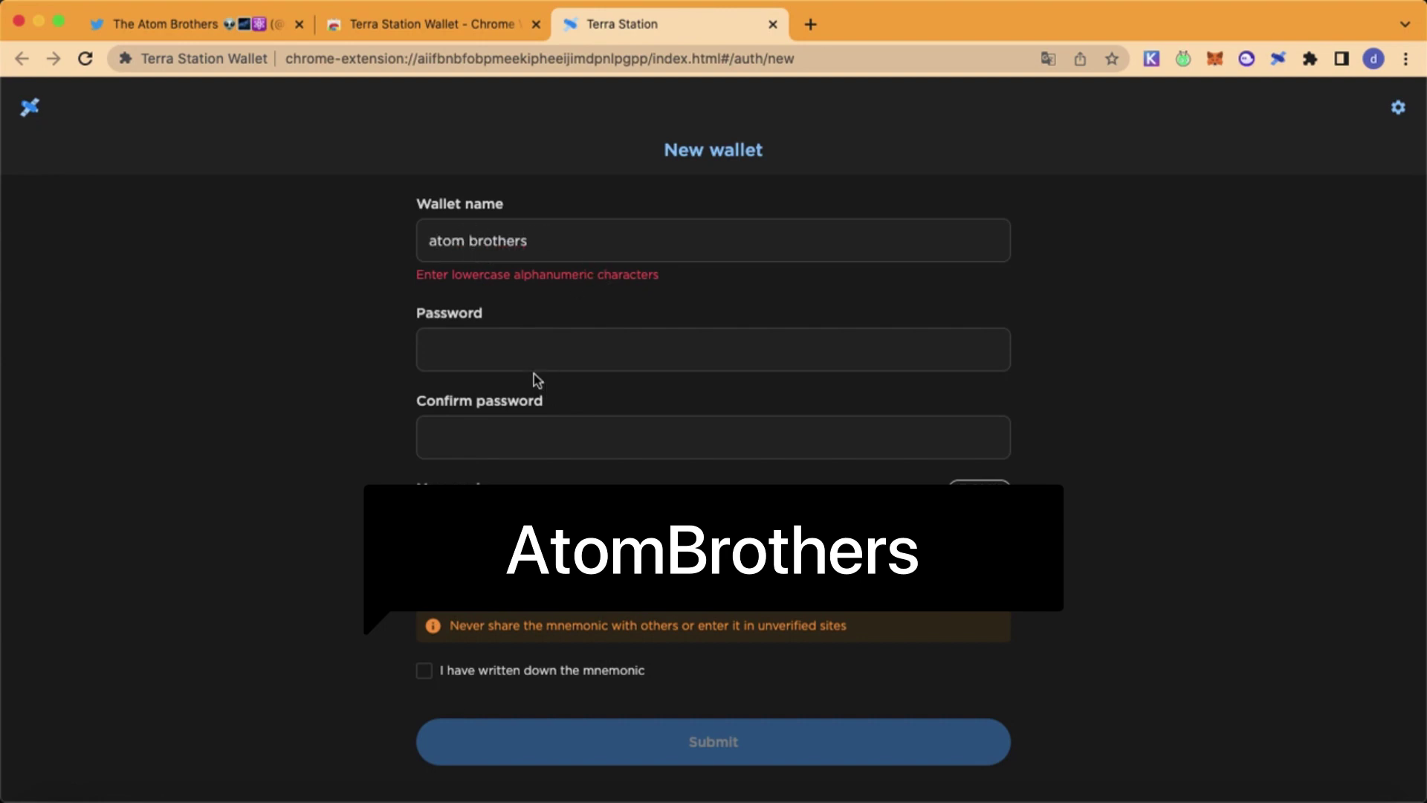
{"action": "left_click", "coordinate": [605, 248]}
{"action": "key", "text": "Left"}
{"action": "key", "text": "BackSpace"}
{"action": "key", "text": "Tab"}
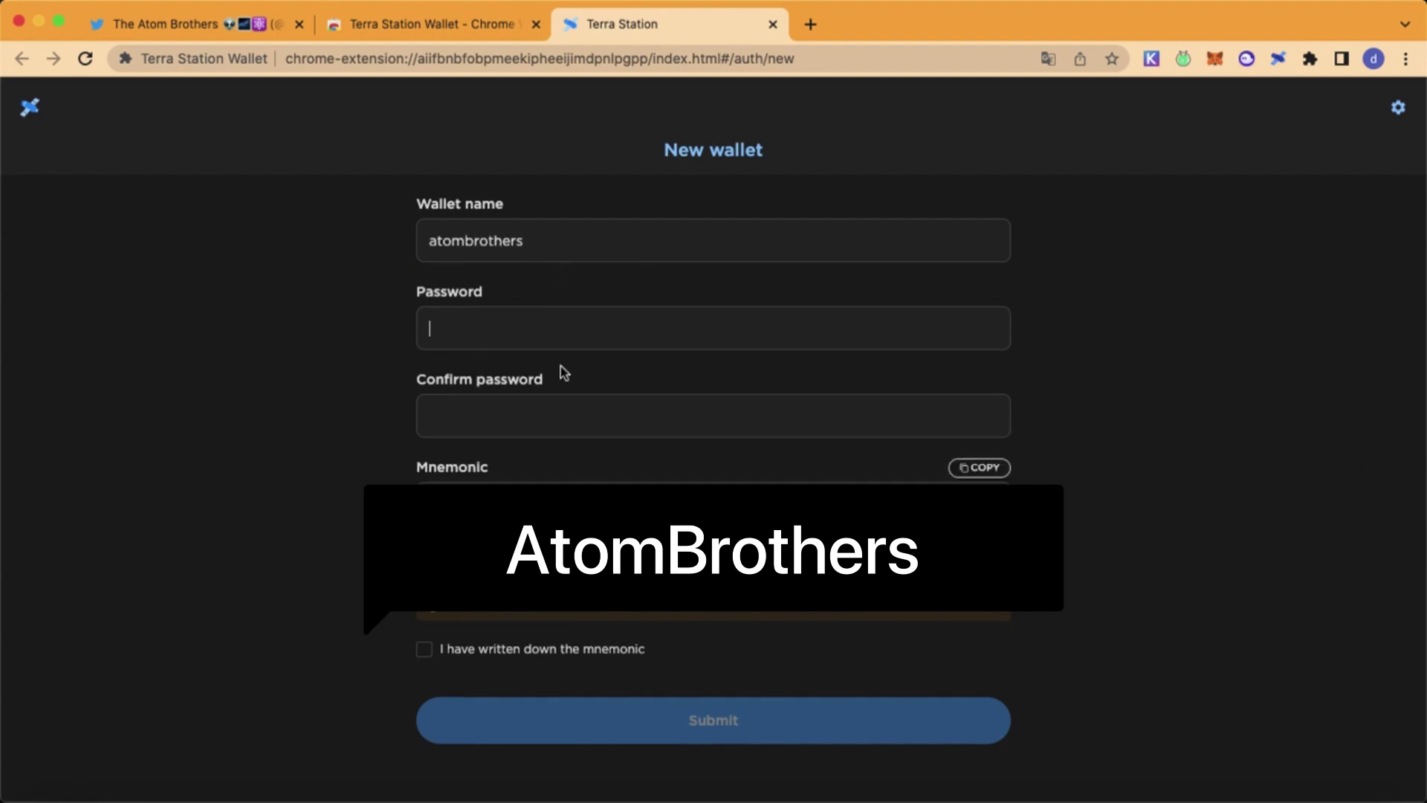
Enter and confirm the new wallet's password, and acknowledge that the mnemonic has been written down.
{"action": "type", "text": "•••••"}
{"action": "key", "text": "BackSpace"}
{"action": "key", "text": "BackSpace"}
{"action": "type", "text": "••••••••••••••"}
{"action": "left_click", "coordinate": [500, 416]}
{"action": "type", "text": "•••••"}
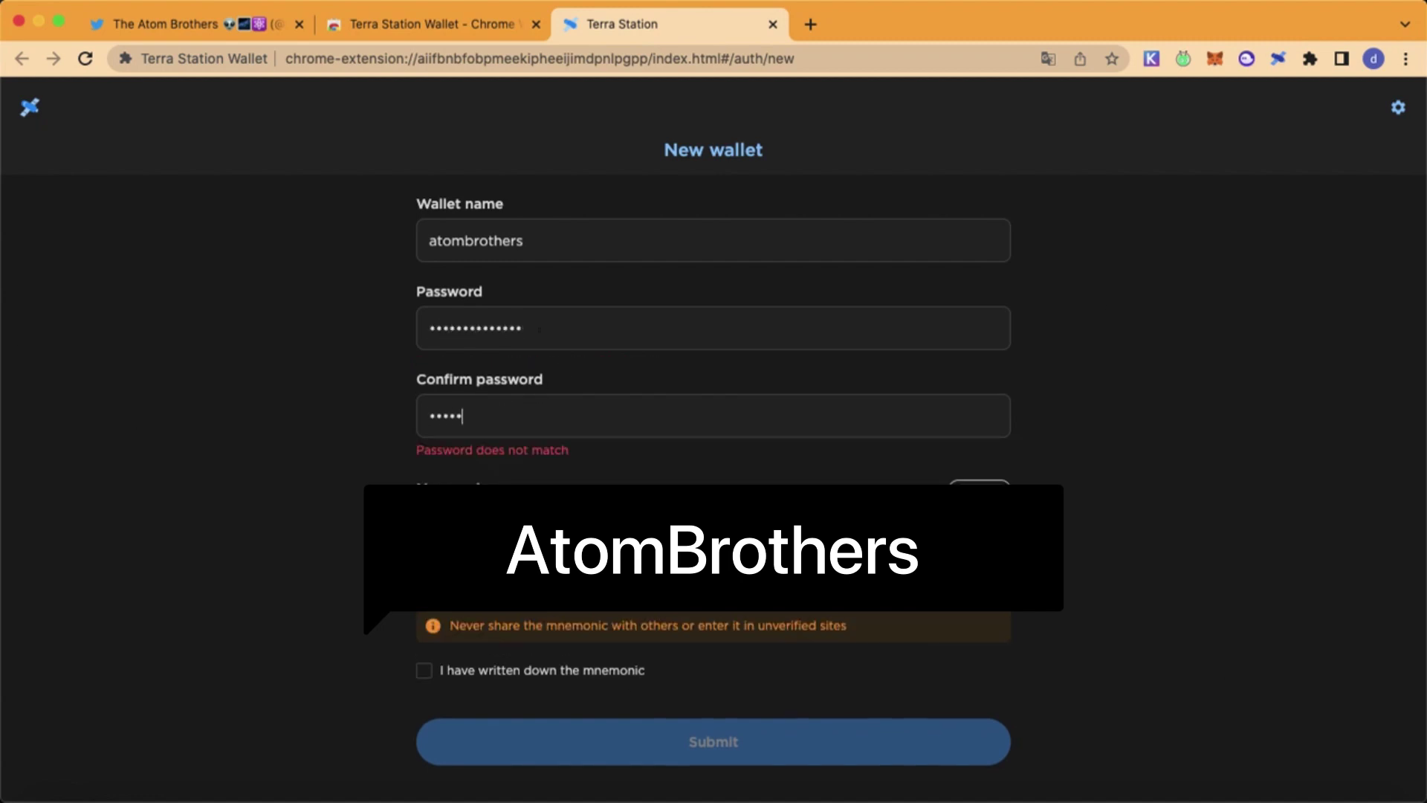
{"action": "key", "text": "BackSpace"}
{"action": "key", "text": "BackSpace"}
{"action": "type", "text": "•••••••••"}
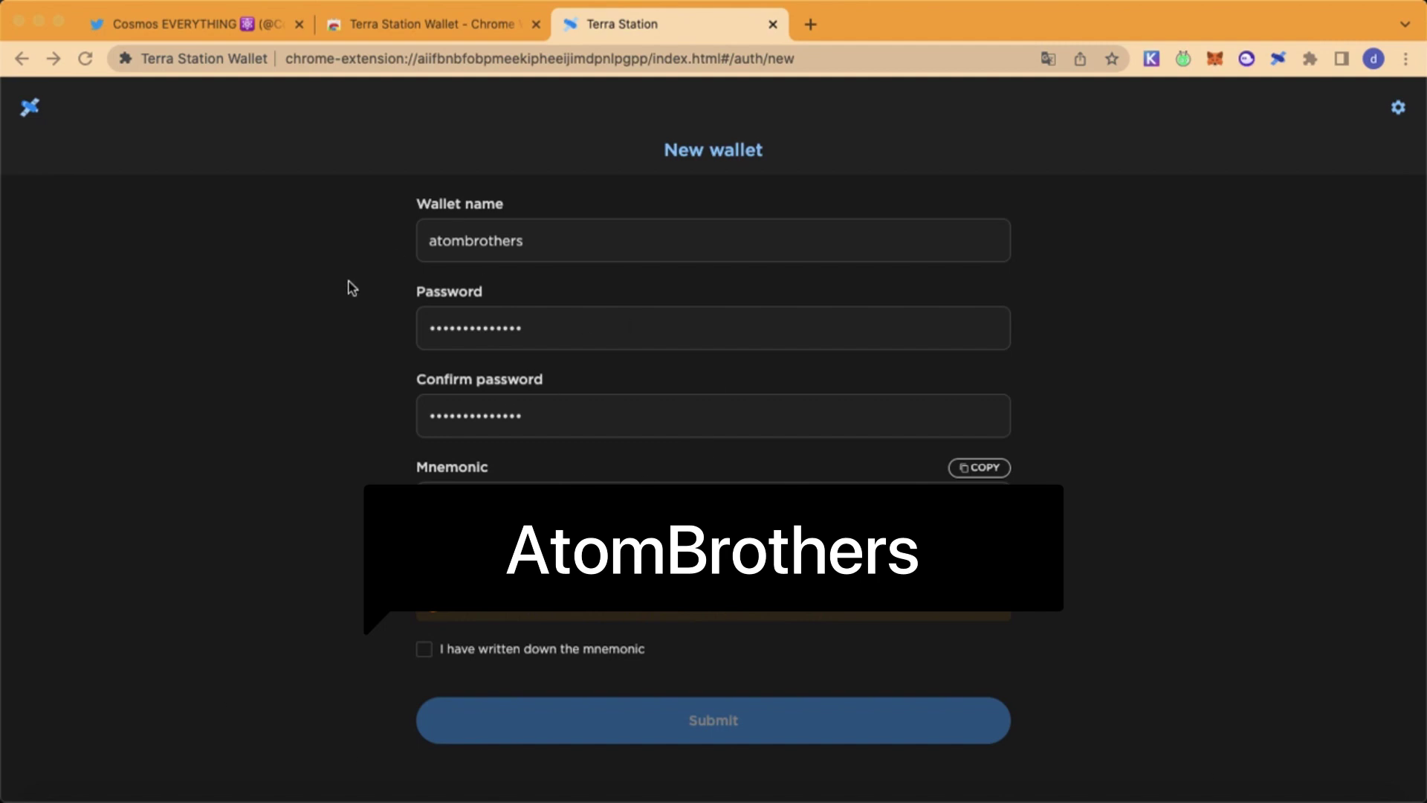
{"action": "left_click", "coordinate": [421, 651]}
{"action": "left_click", "coordinate": [424, 651]}
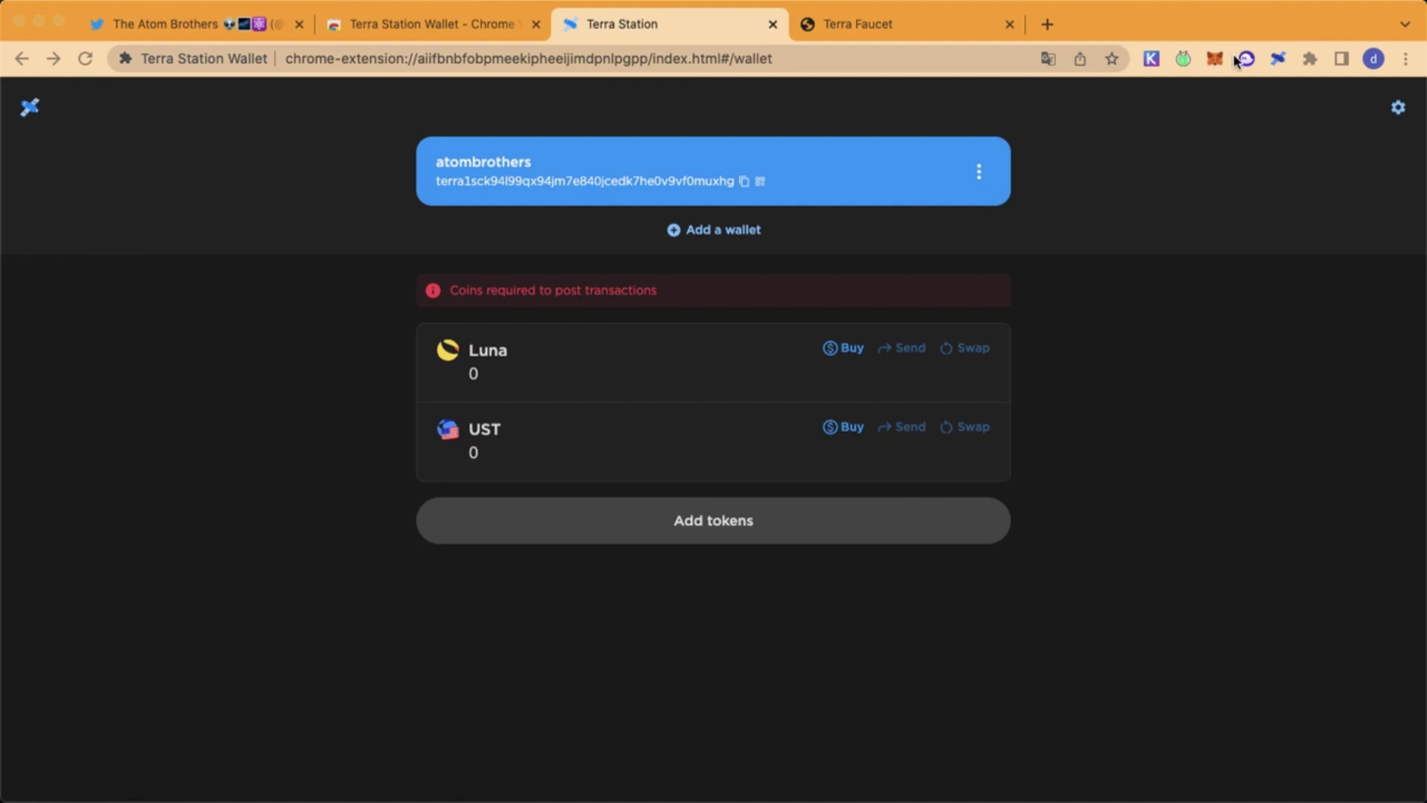
Switch the Terra Station wallet extension's network to testnet.
{"action": "left_click", "coordinate": [1278, 58]}
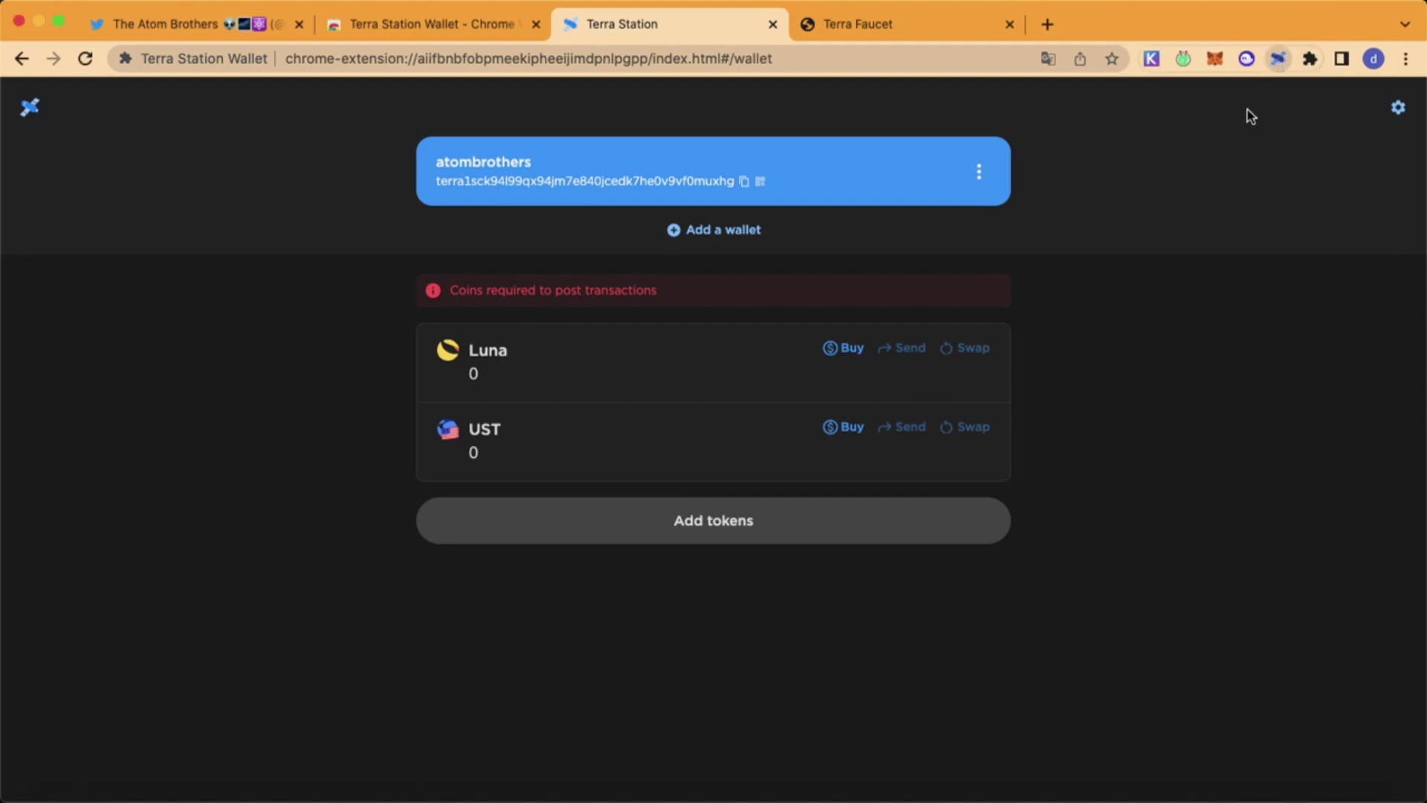
{"action": "left_click", "coordinate": [1278, 58]}
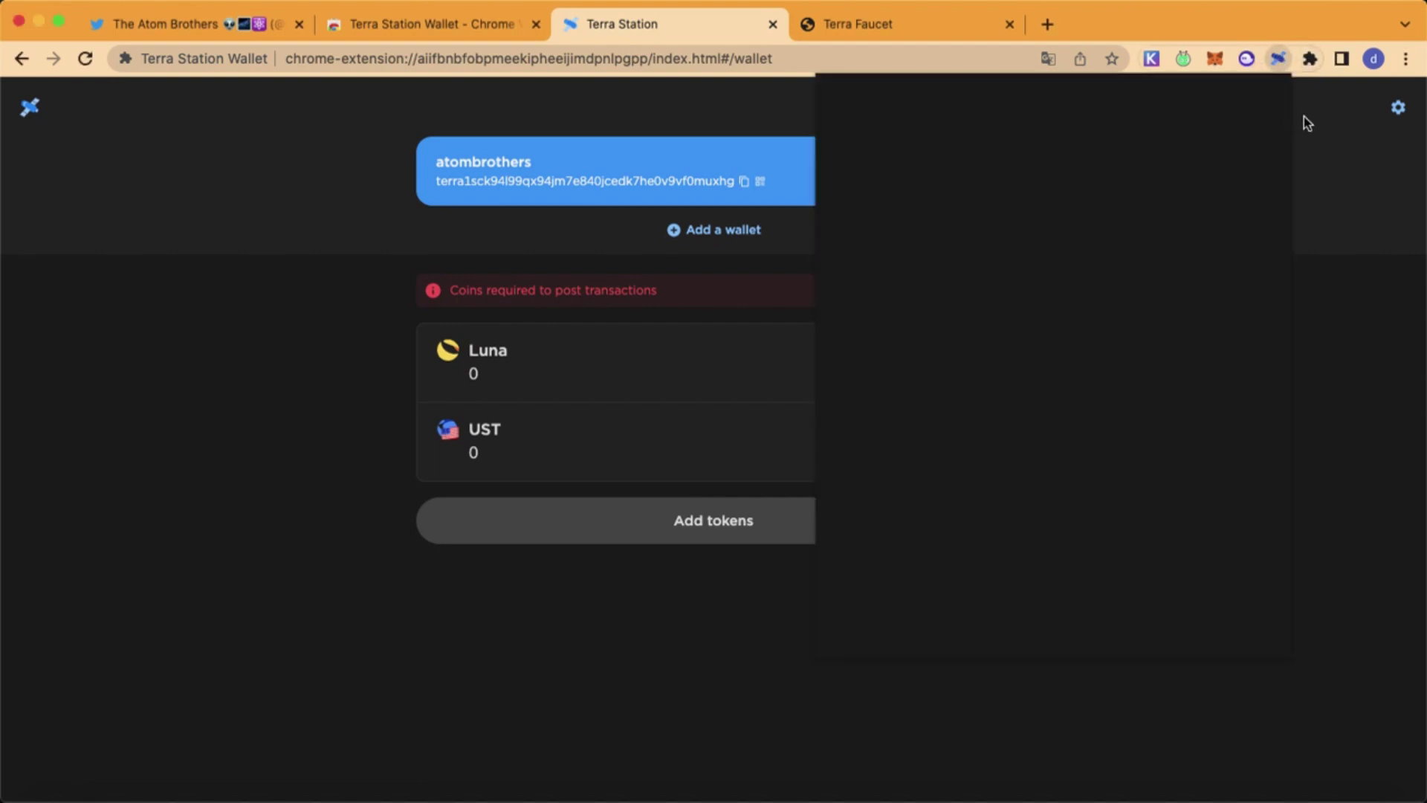
{"action": "left_click", "coordinate": [1262, 105]}
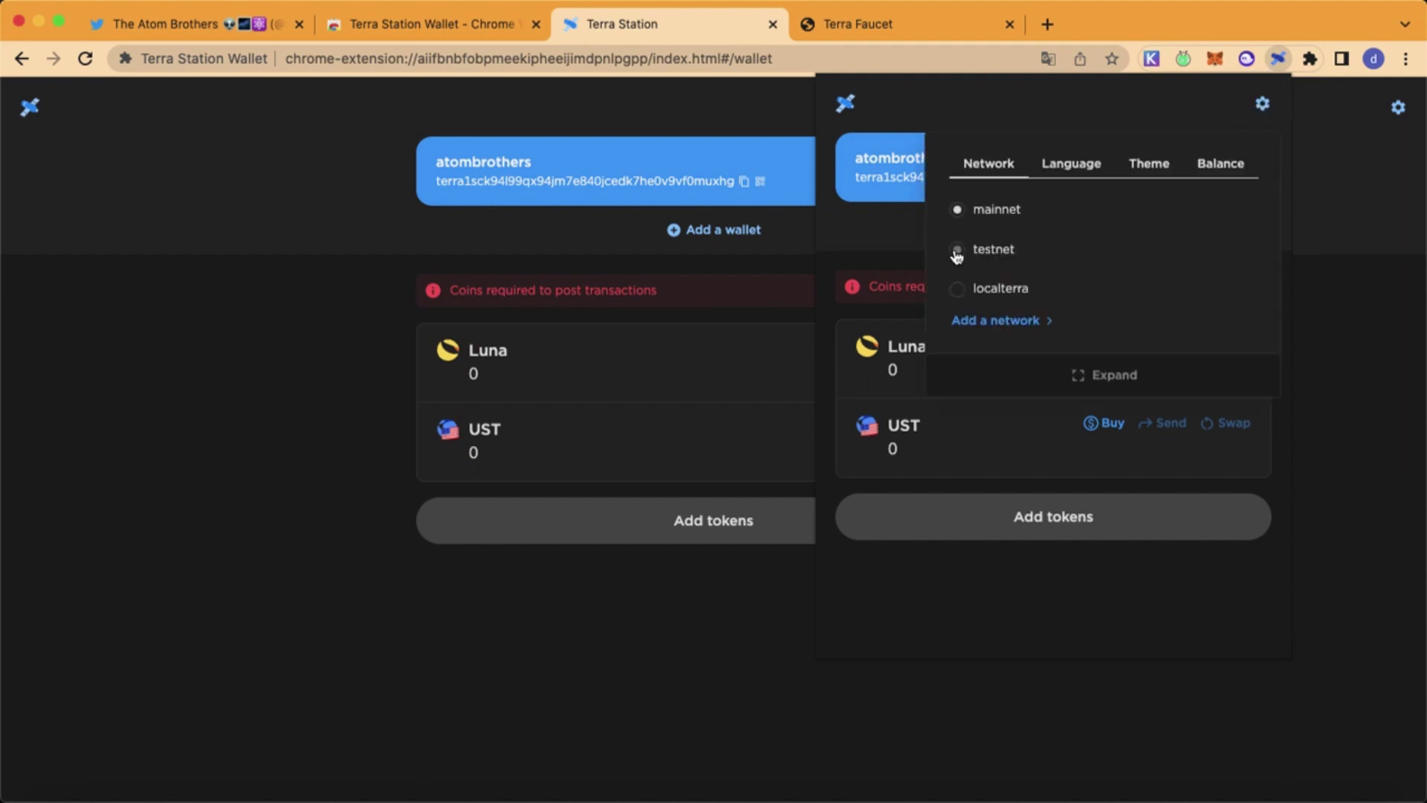
{"action": "left_click", "coordinate": [957, 251]}
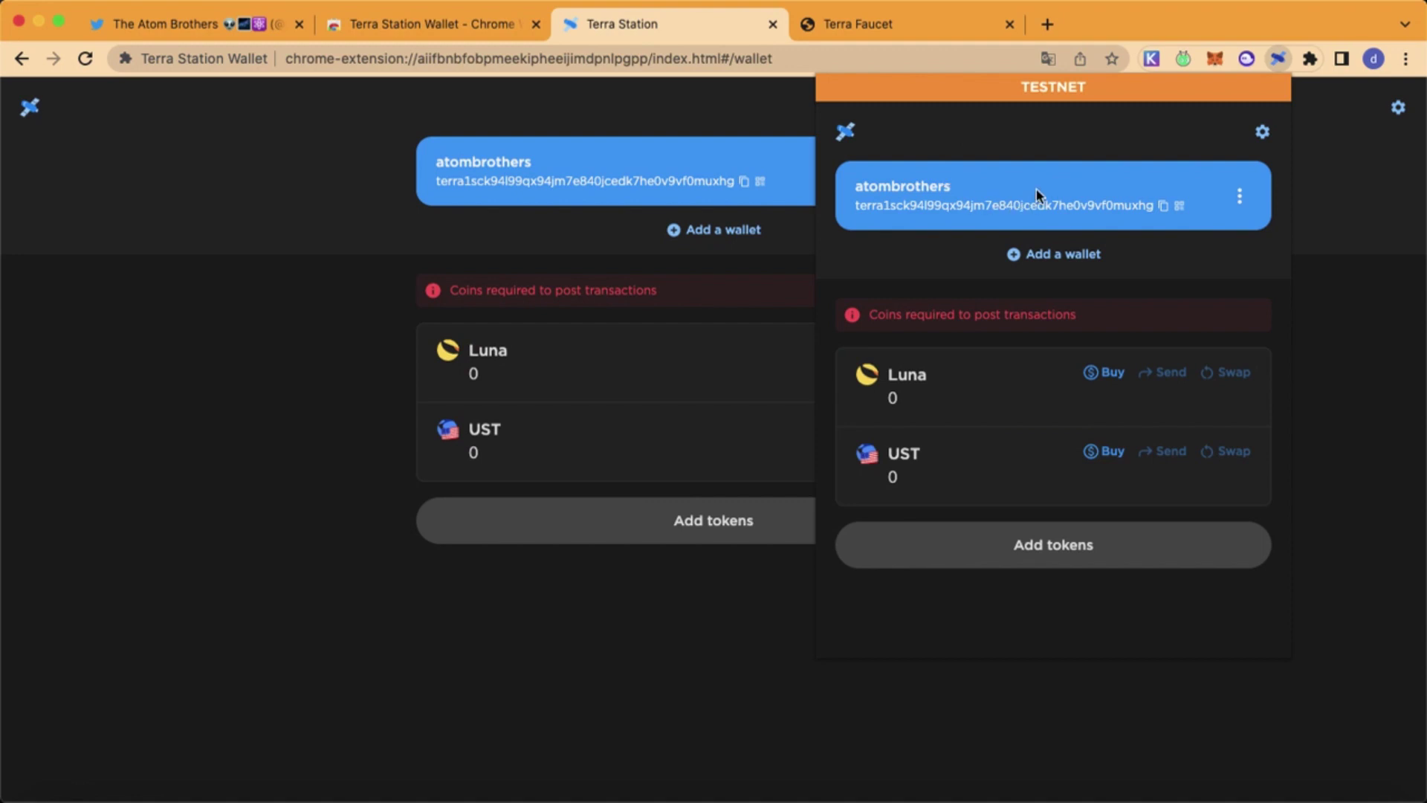
Copy the wallet address, request testnet tokens for it from the Terra Faucet, and check the wallet's token balances.
{"action": "left_click", "coordinate": [1163, 212]}
{"action": "left_click", "coordinate": [907, 24]}
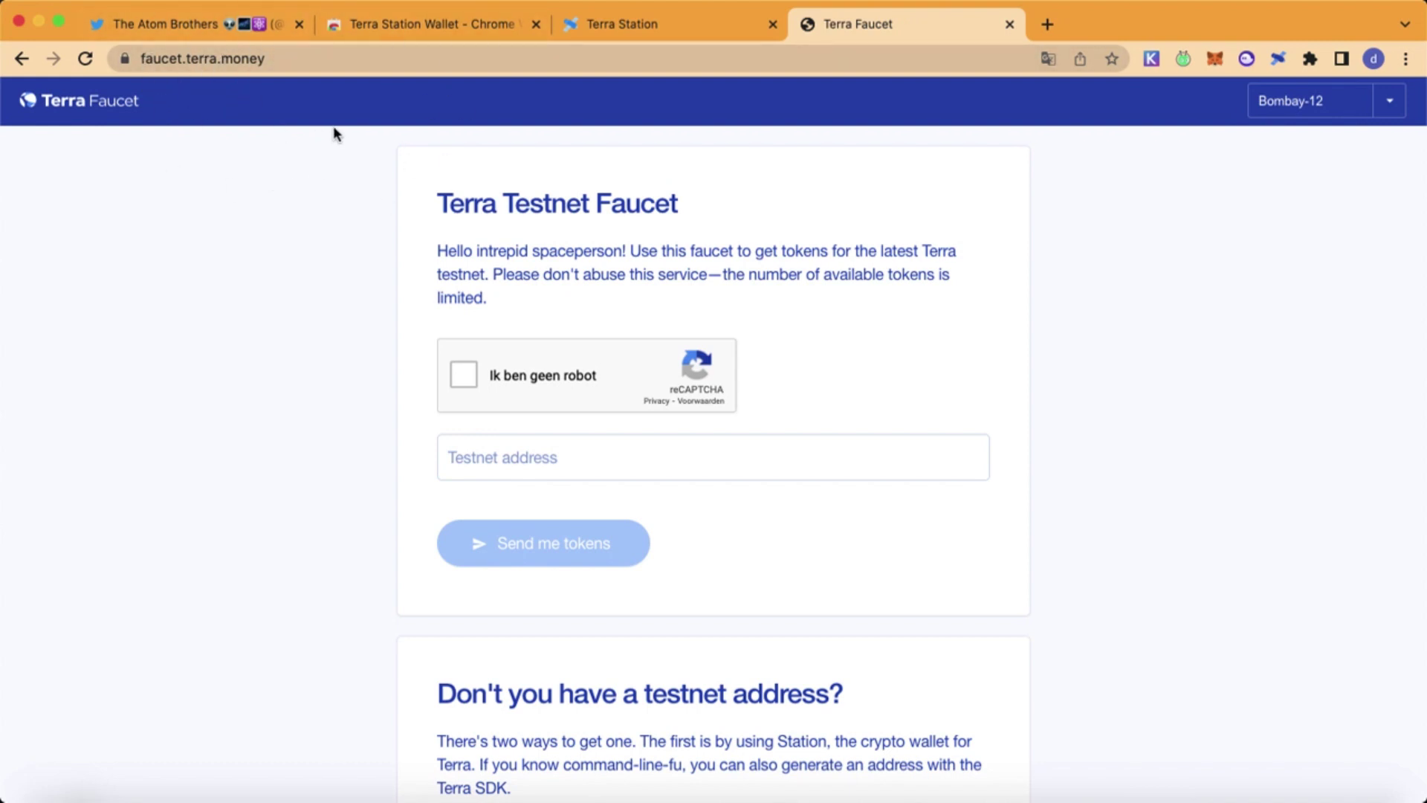
{"action": "scroll", "coordinate": [532, 332], "scroll_direction": "down", "scroll_amount": 1}
{"action": "left_click", "coordinate": [488, 420]}
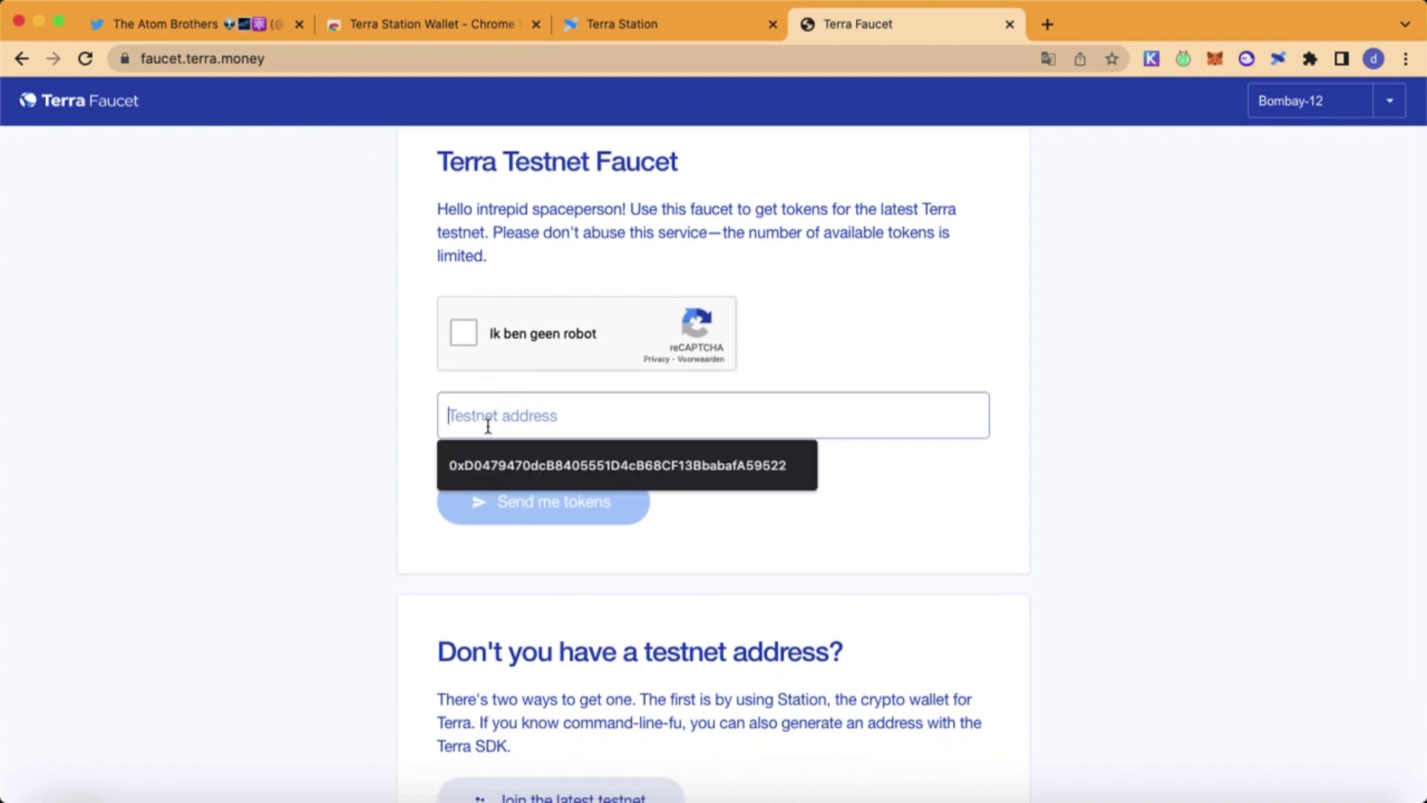
{"action": "key", "text": "super+v"}
{"action": "left_click", "coordinate": [465, 333]}
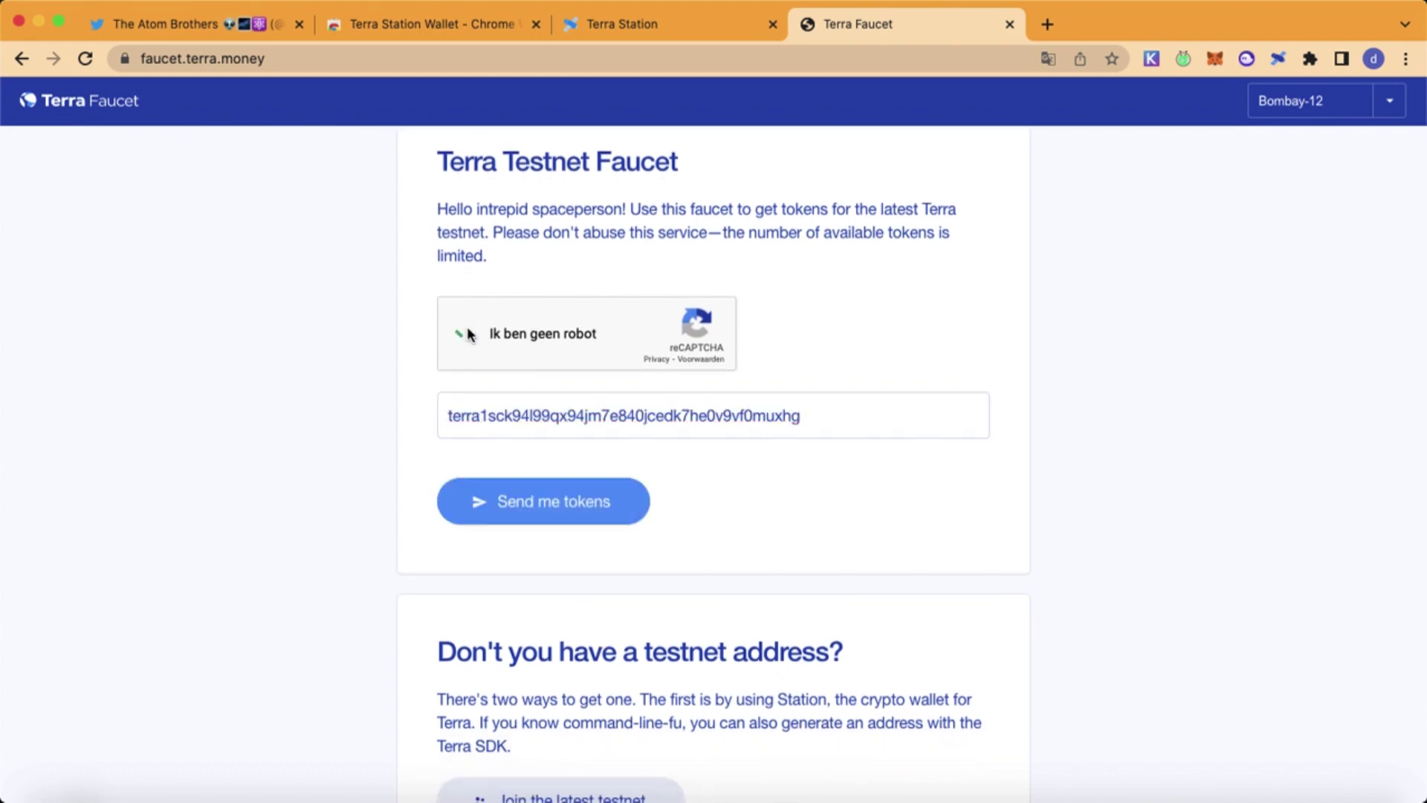
{"action": "scroll", "coordinate": [635, 527], "scroll_direction": "down", "scroll_amount": 1}
{"action": "left_click", "coordinate": [546, 455]}
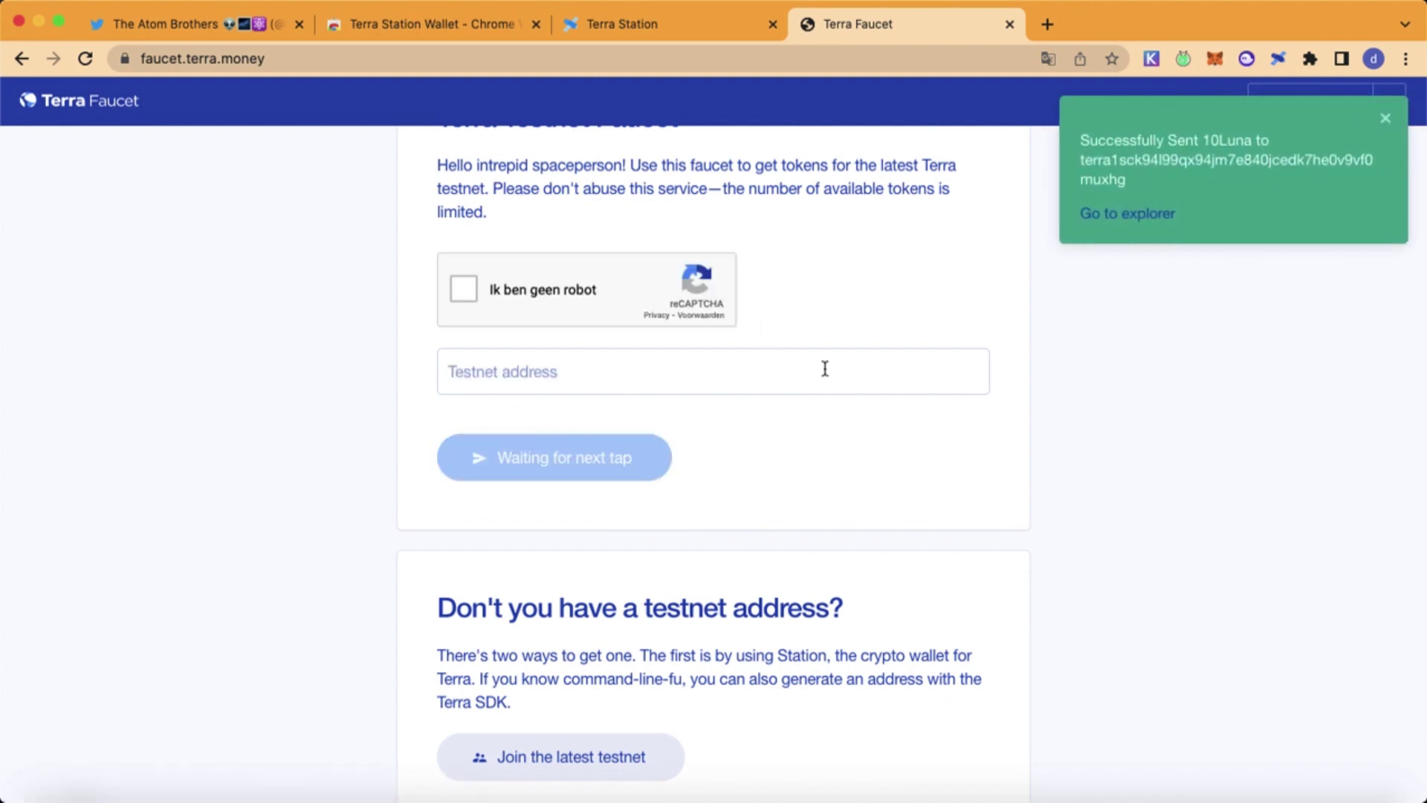
{"action": "left_click", "coordinate": [1385, 119]}
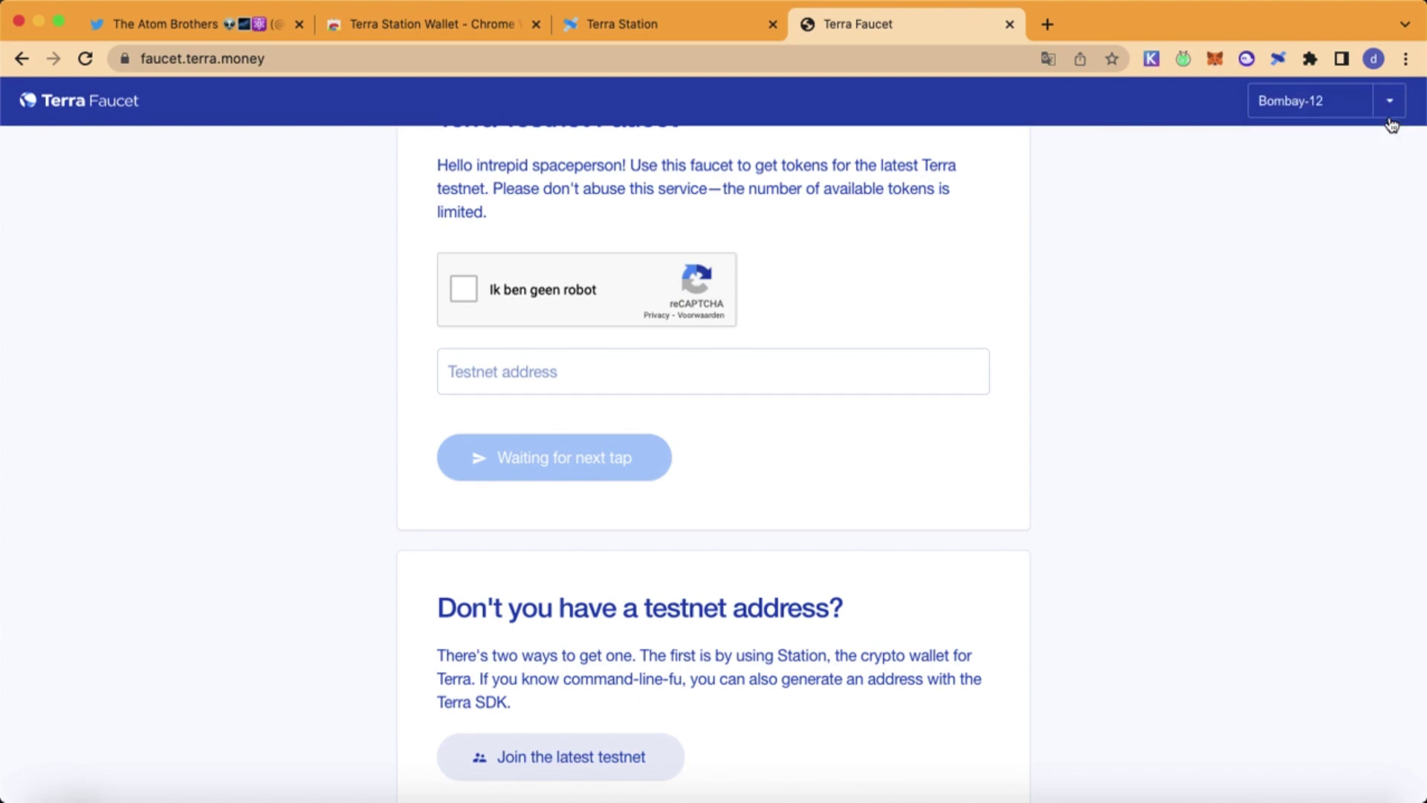
{"action": "left_click", "coordinate": [1277, 60]}
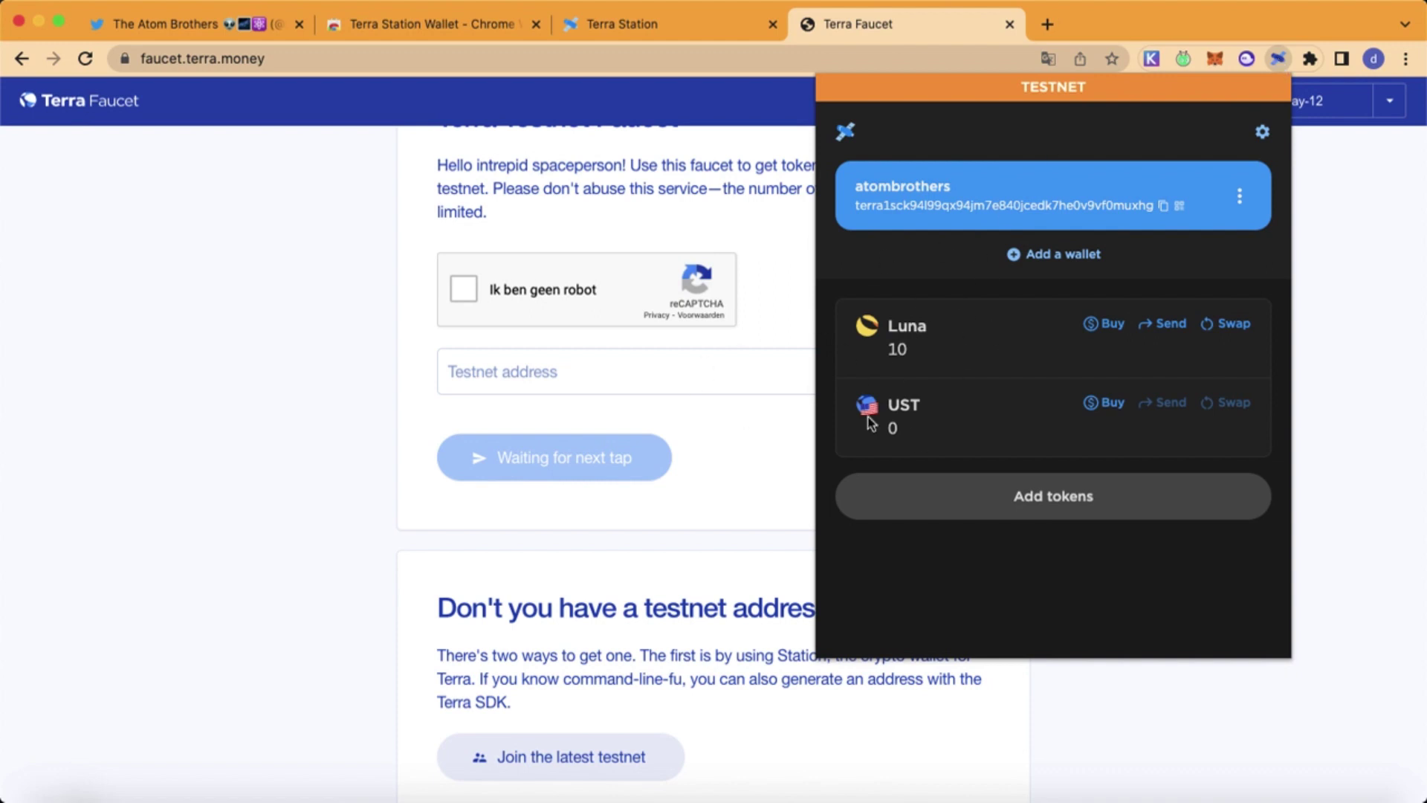
{"action": "left_click", "coordinate": [651, 254]}
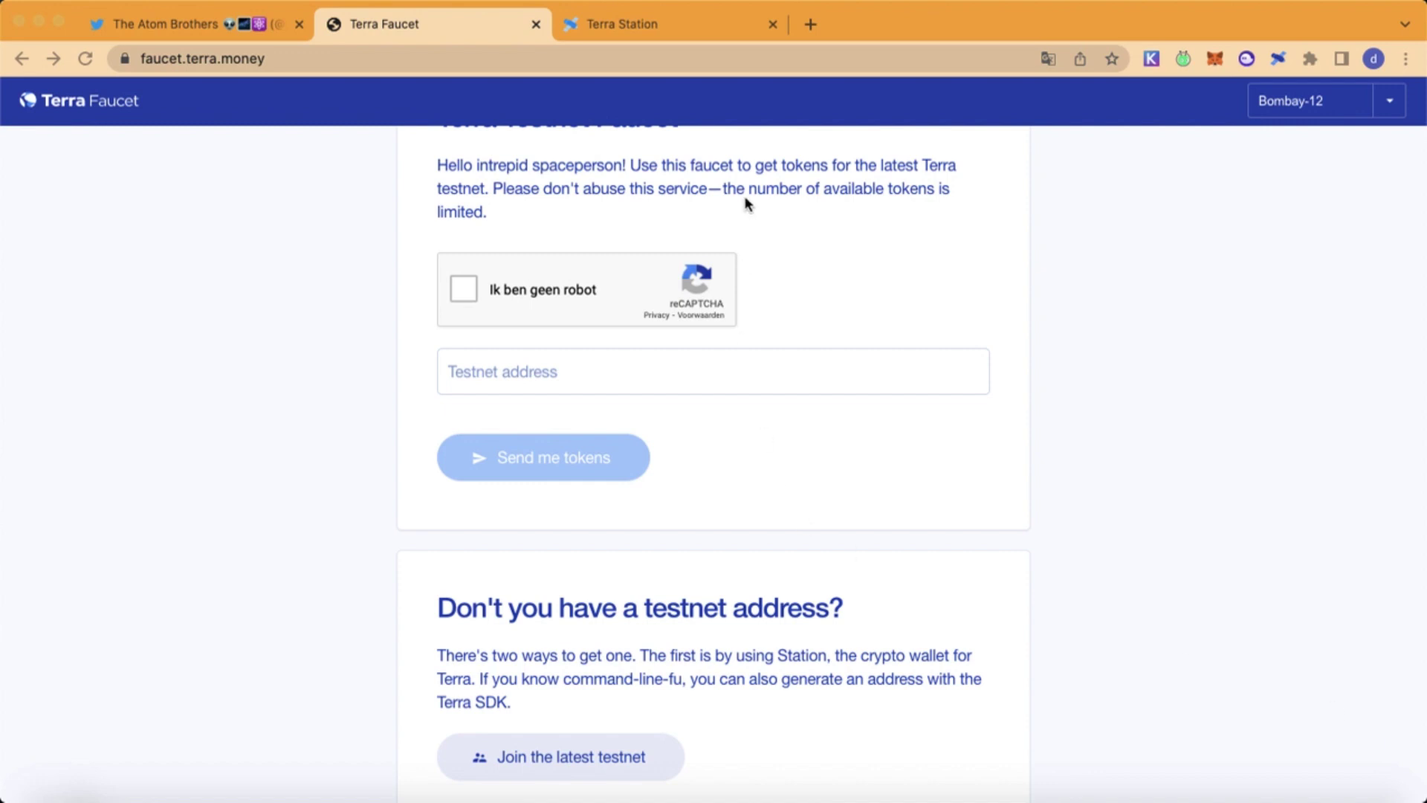
Connect the Terra Station Wallet to the swap page at station.terra.money and approve the connection.
{"action": "left_click", "coordinate": [662, 24]}
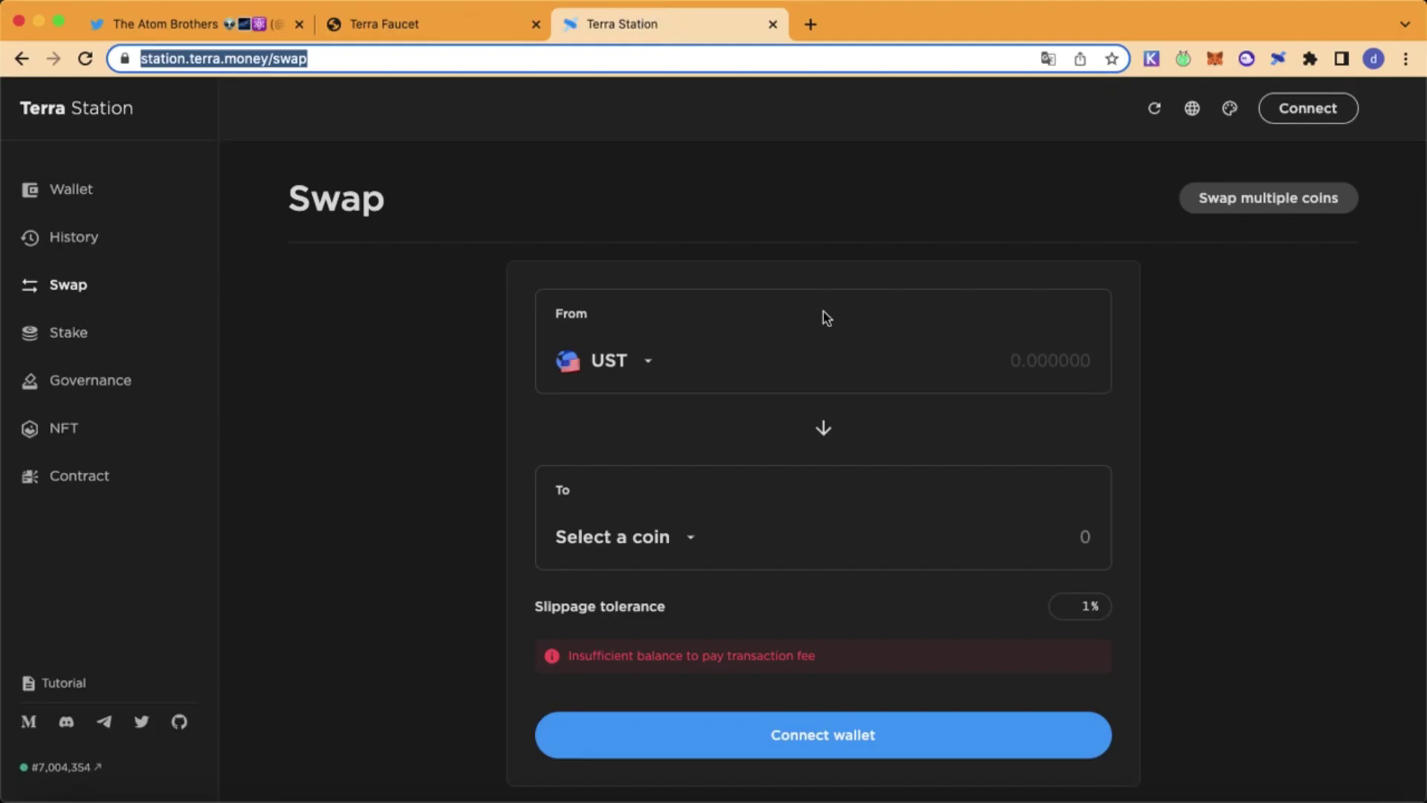
{"action": "left_click", "coordinate": [319, 59]}
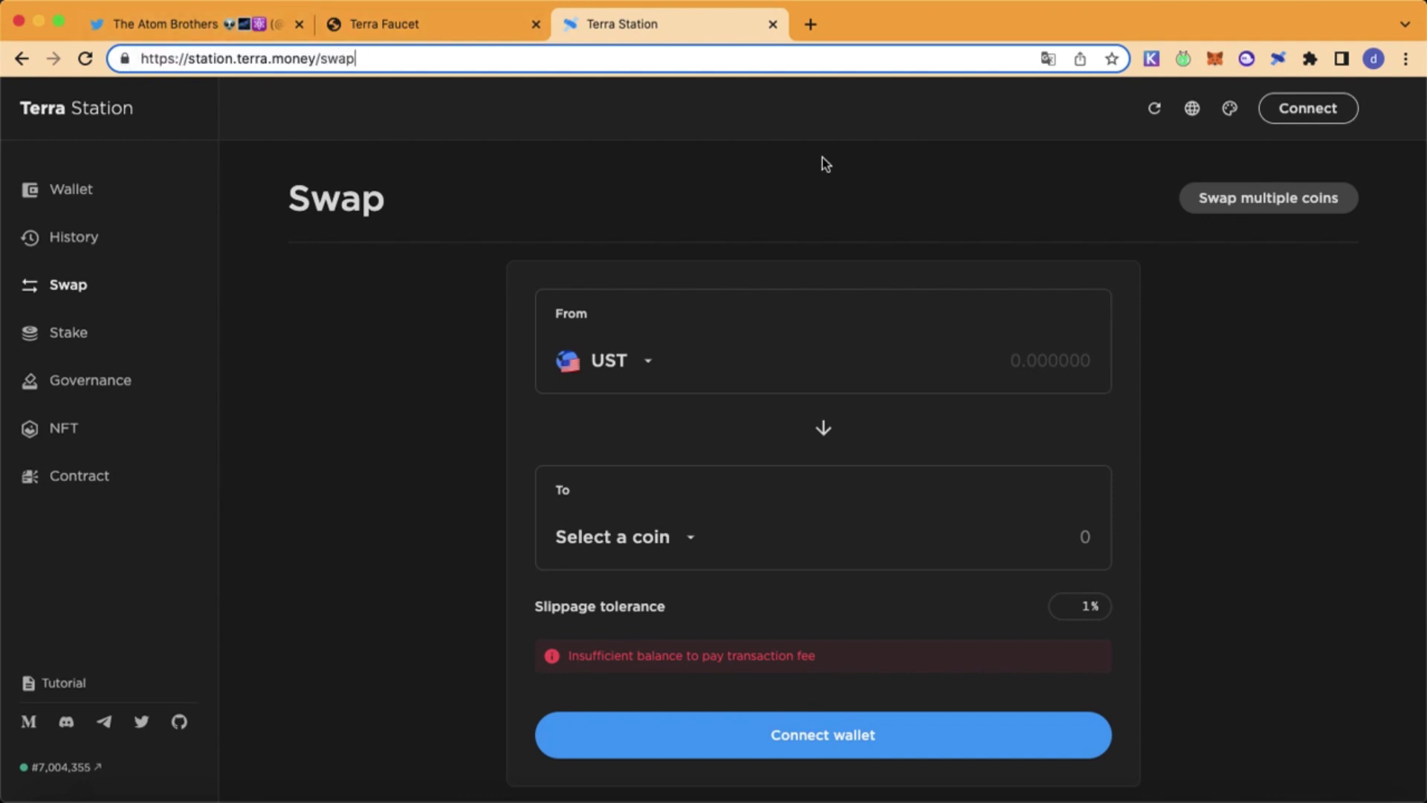
{"action": "left_click", "coordinate": [1329, 113]}
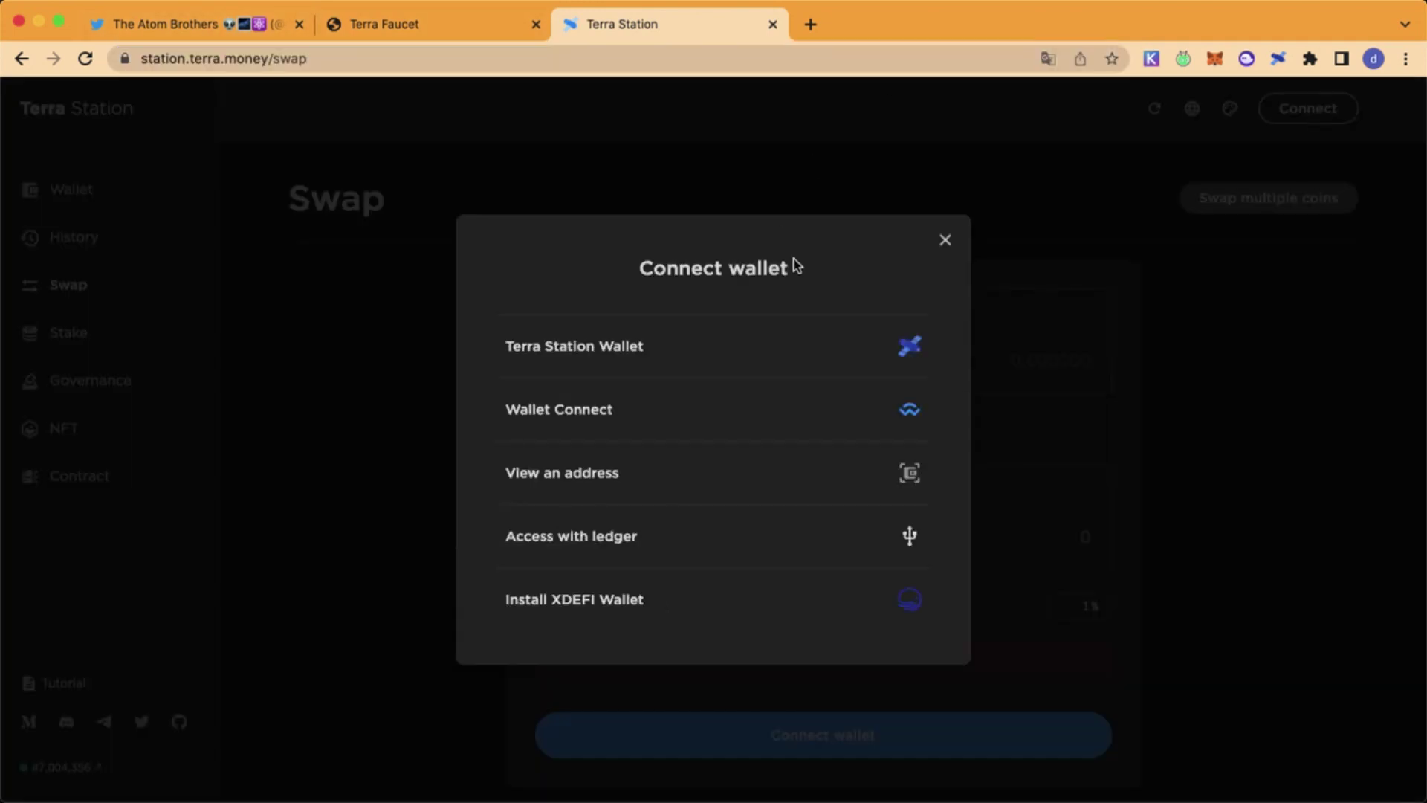
{"action": "left_click", "coordinate": [647, 348]}
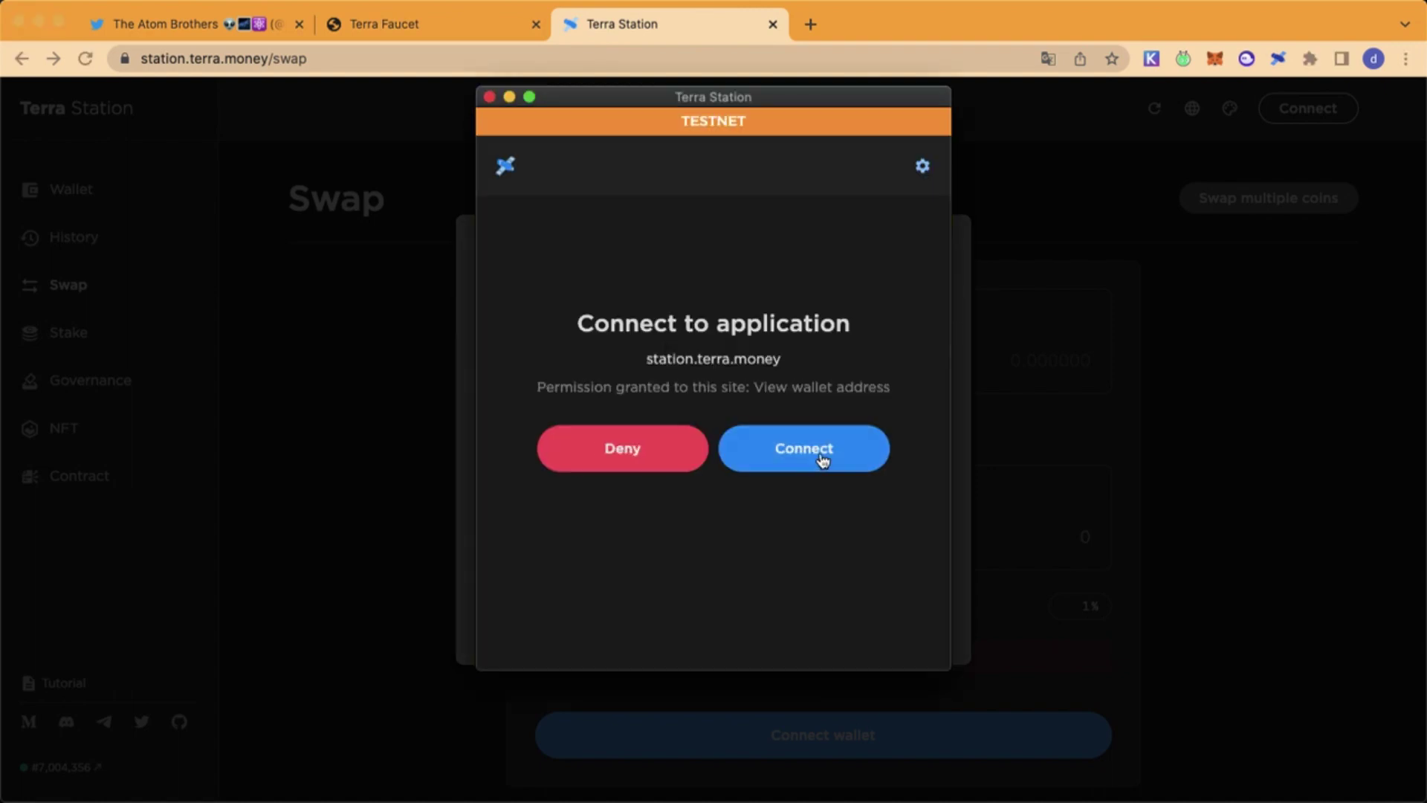
{"action": "left_click", "coordinate": [833, 456]}
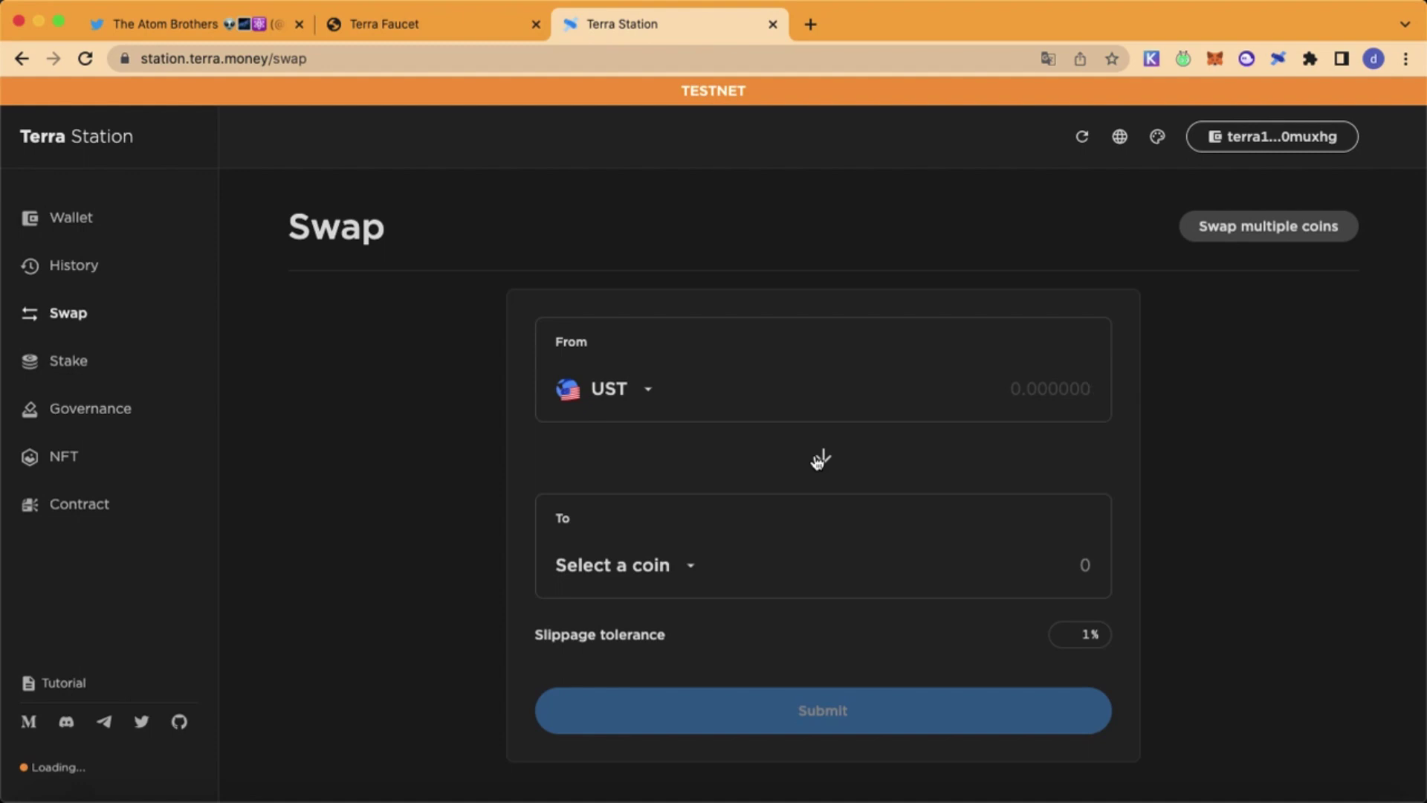
Set up a swap of 5 Luna to UST and show its price details.
{"action": "left_click", "coordinate": [637, 393]}
{"action": "left_click", "coordinate": [603, 594]}
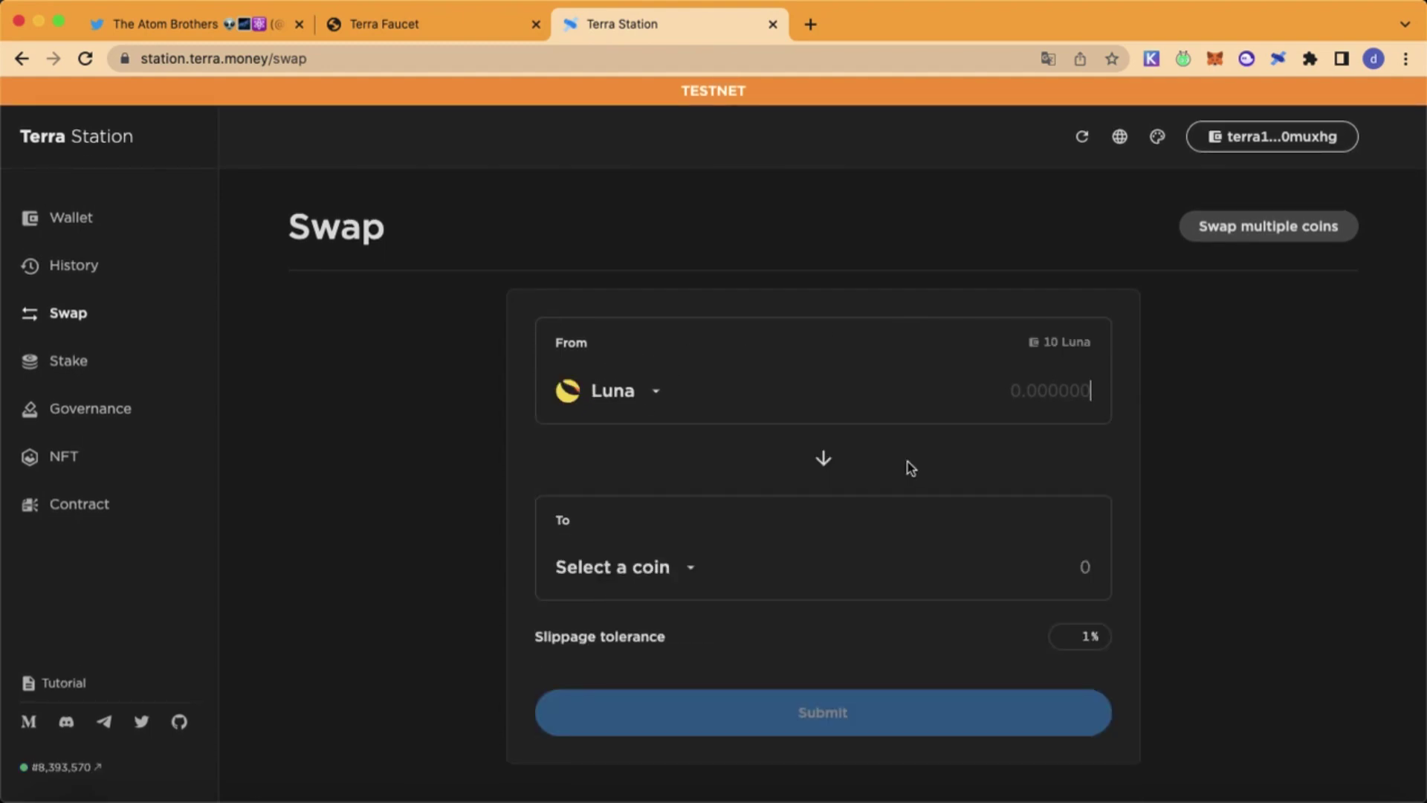
{"action": "left_click", "coordinate": [665, 569]}
{"action": "scroll", "coordinate": [703, 625], "scroll_direction": "down", "scroll_amount": 1}
{"action": "left_click", "coordinate": [805, 673]}
{"action": "left_click", "coordinate": [1049, 398]}
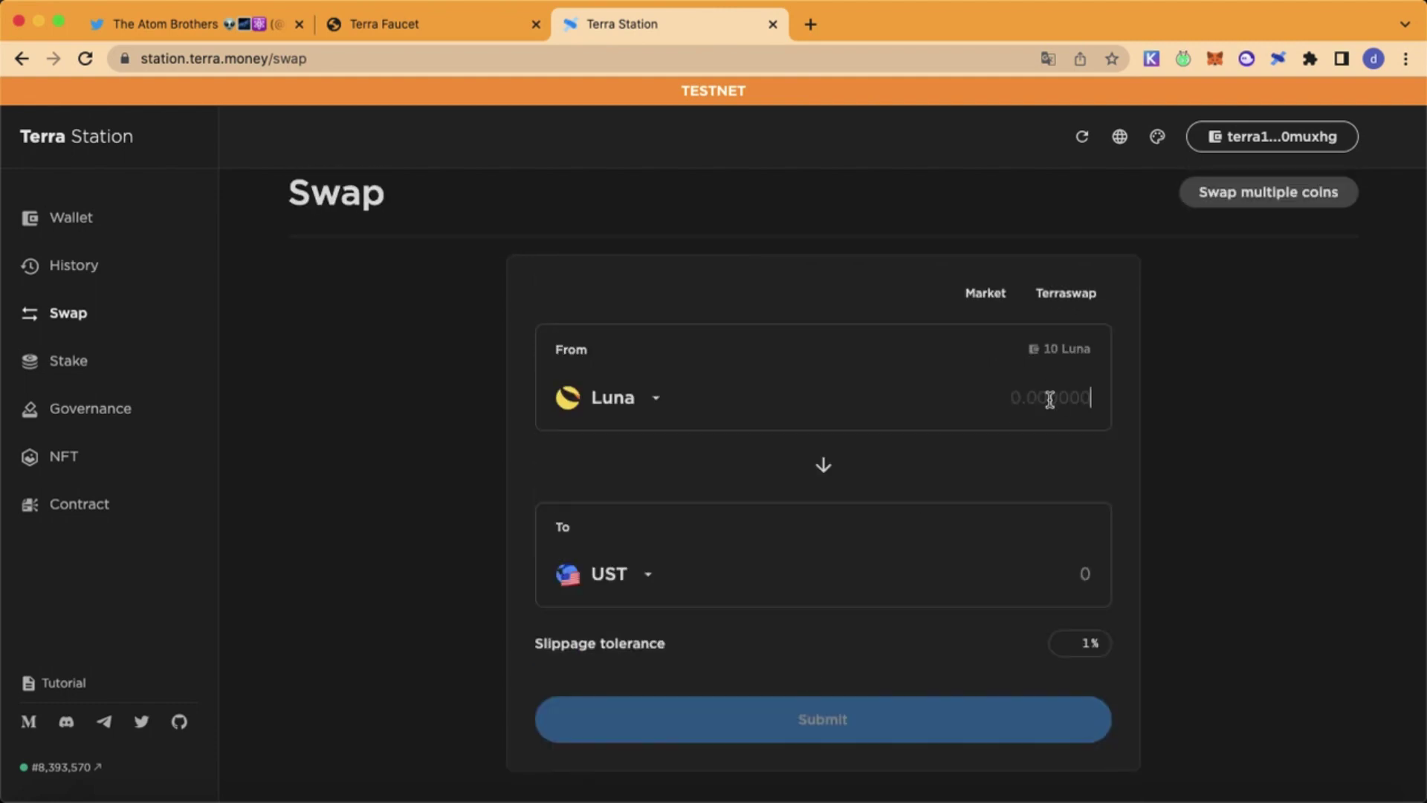
{"action": "type", "text": "5"}
{"action": "scroll", "coordinate": [1173, 429], "scroll_direction": "down", "scroll_amount": 2}
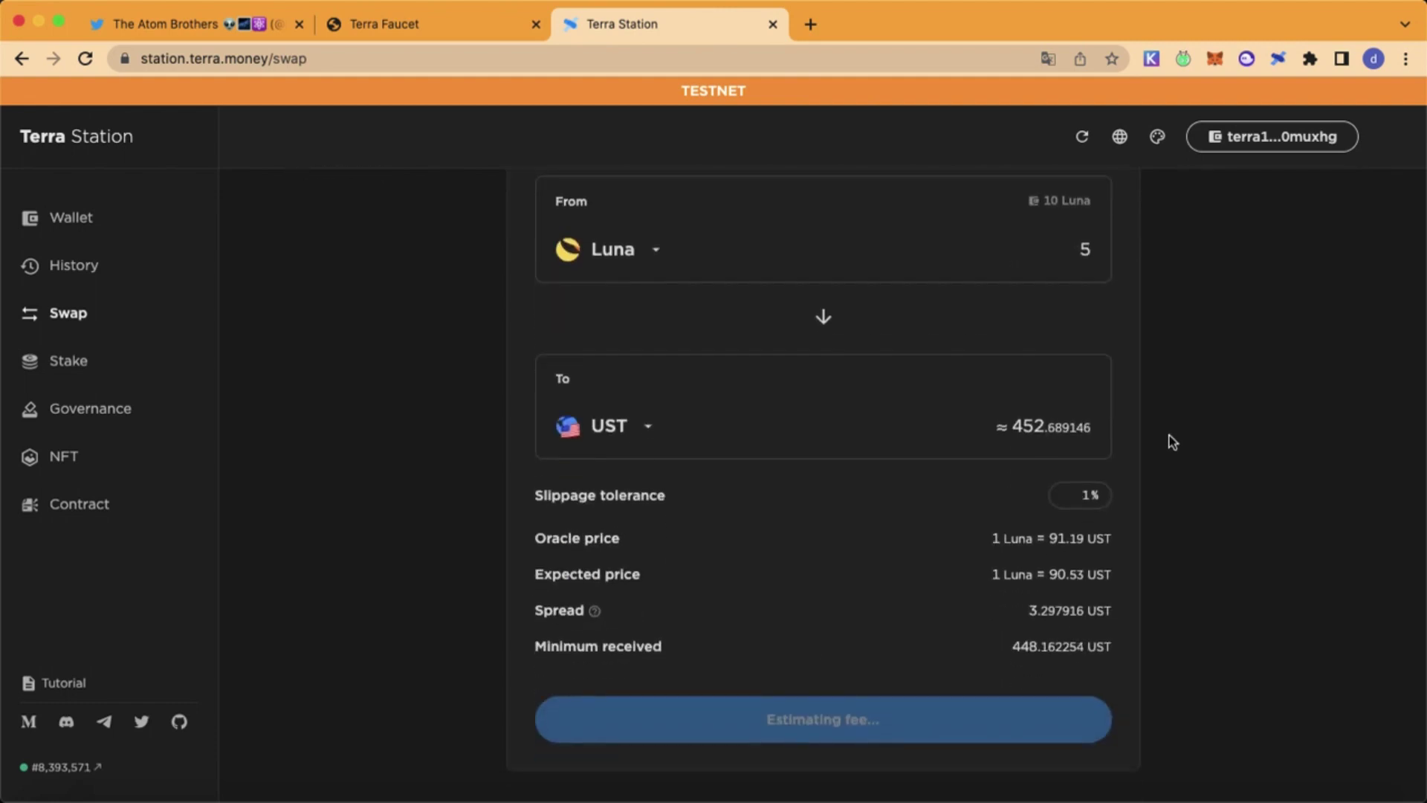
Submit the swap of 5 Luna to UST, authorize it with the wallet password, and confirm the completed transaction.
{"action": "left_click", "coordinate": [823, 720]}
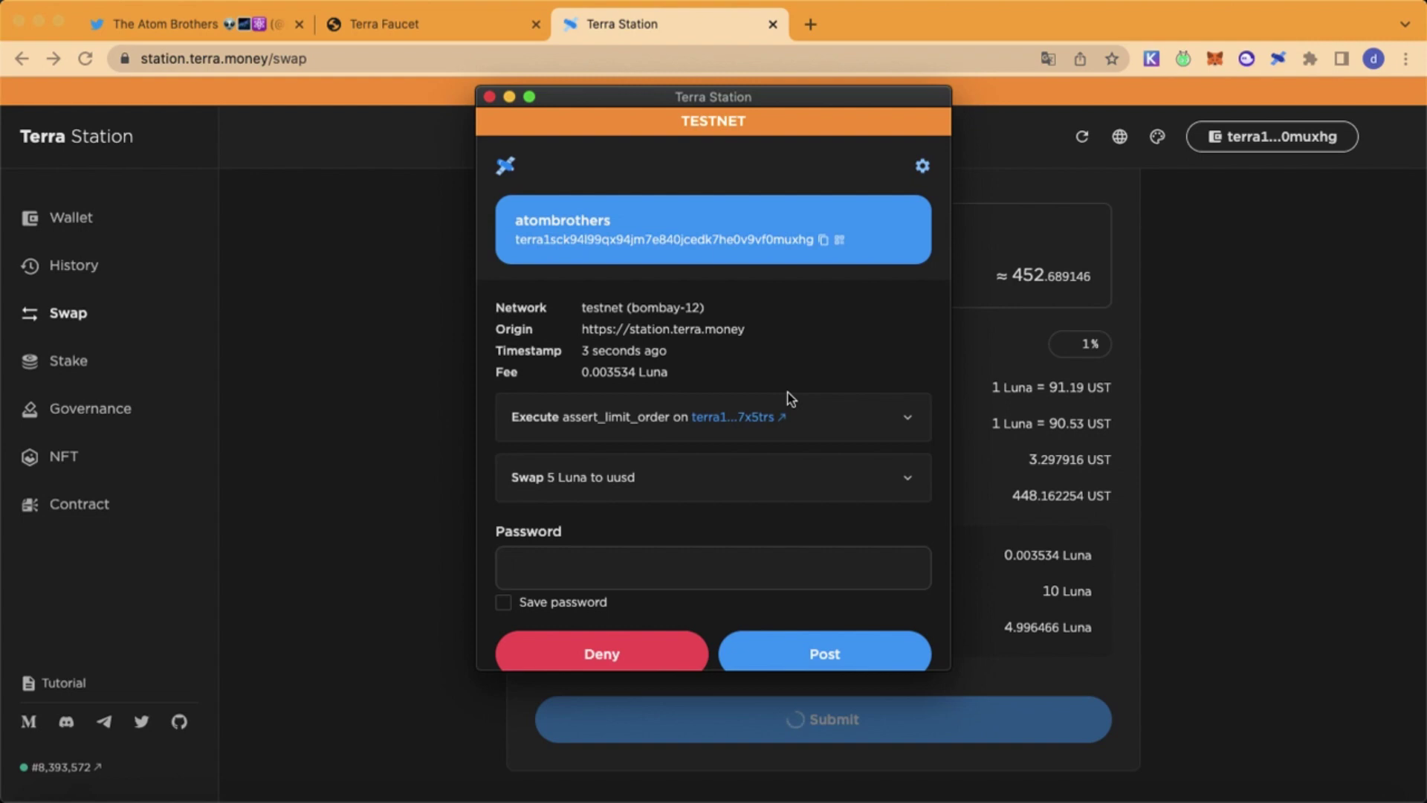
{"action": "left_click", "coordinate": [755, 550]}
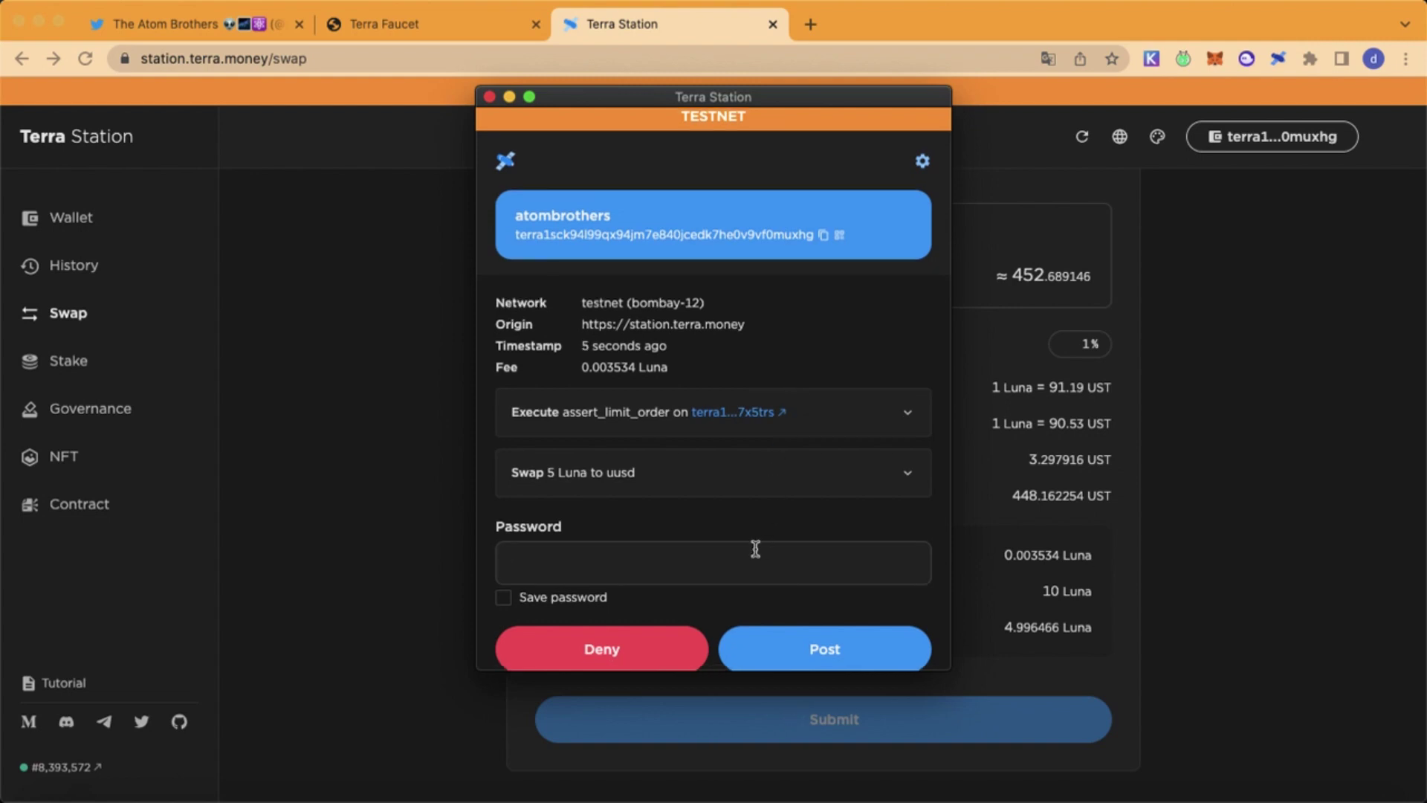
{"action": "type", "text": "•"}
{"action": "key", "text": "Return"}
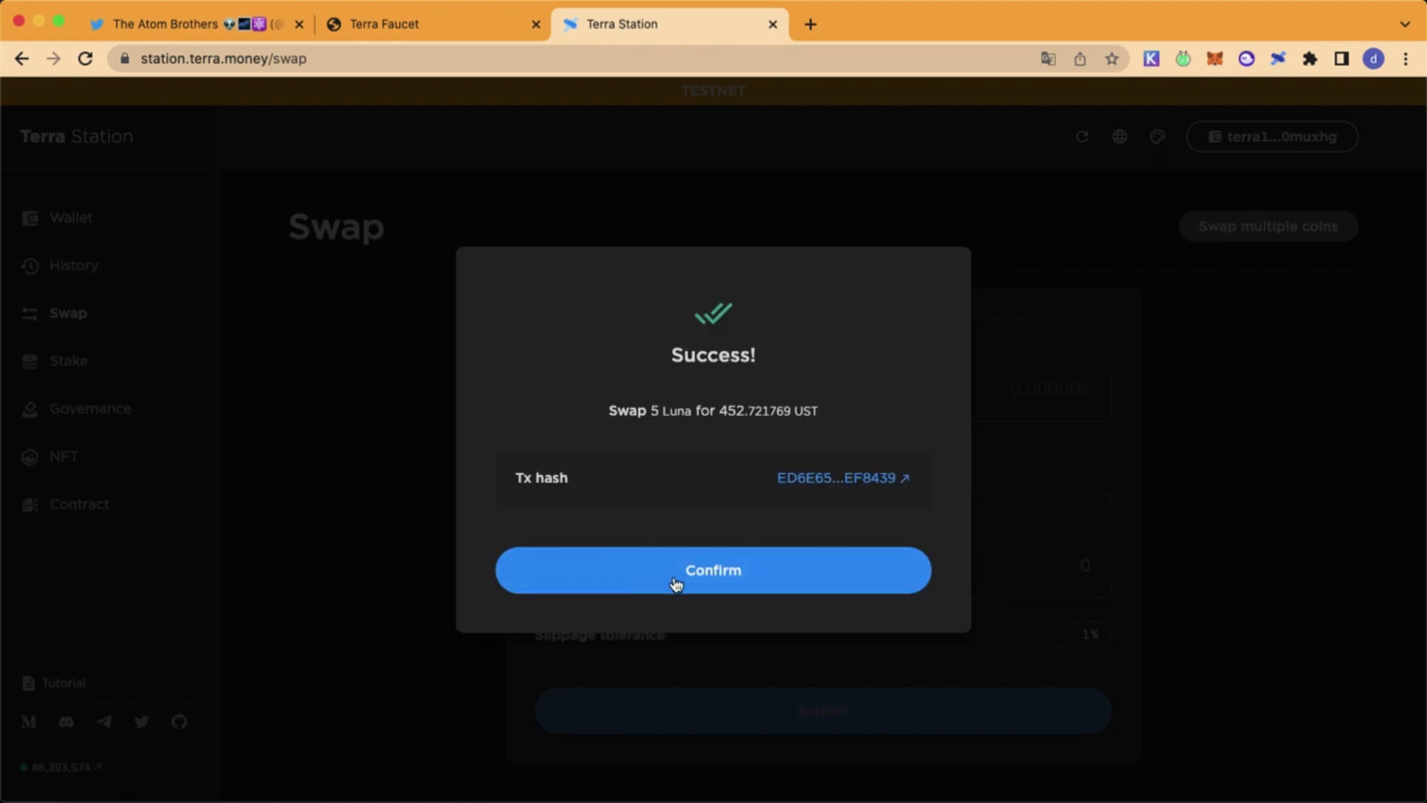
{"action": "left_click", "coordinate": [675, 585]}
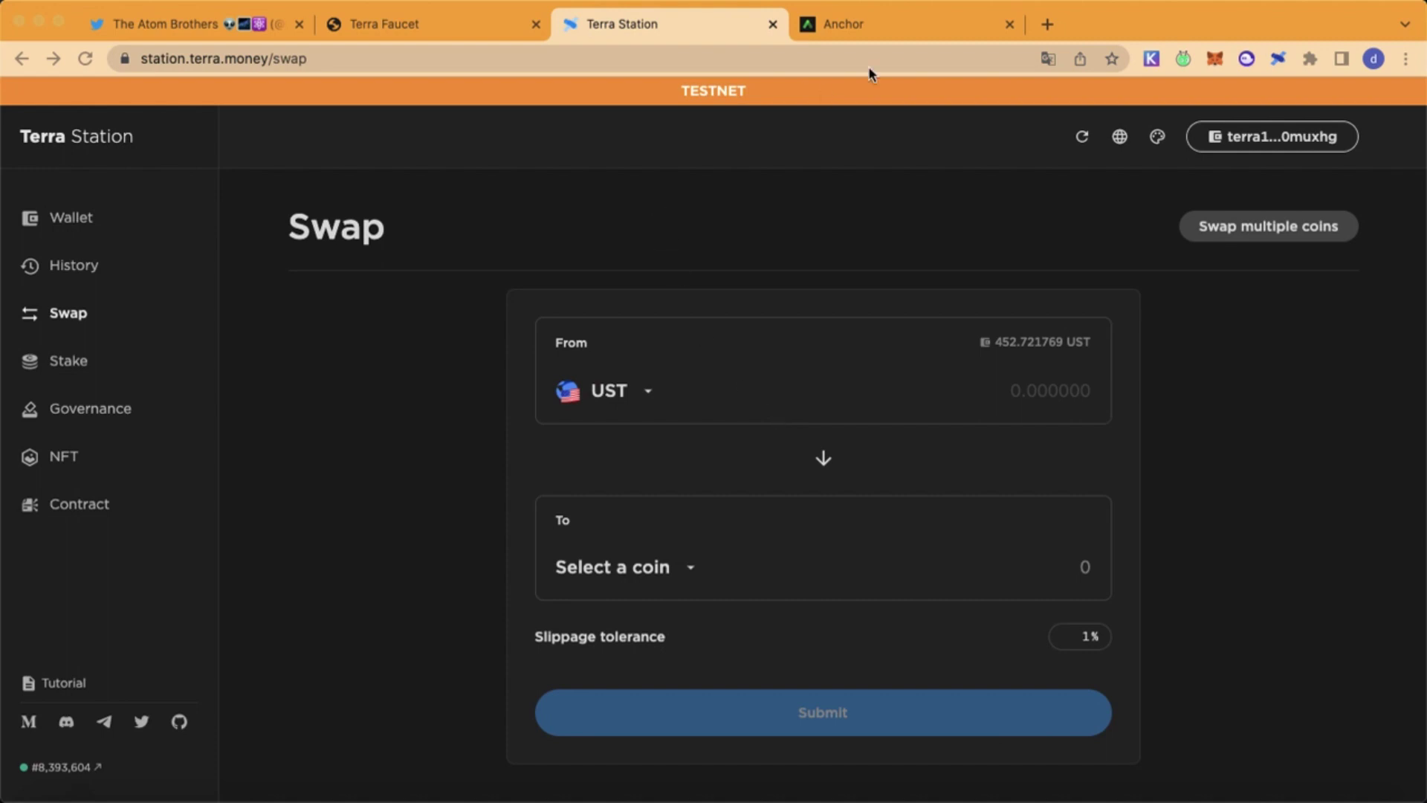
Switch to the Anchor Earn page, dismiss the notification request, and connect the Terra Station Wallet.
{"action": "left_click", "coordinate": [862, 35]}
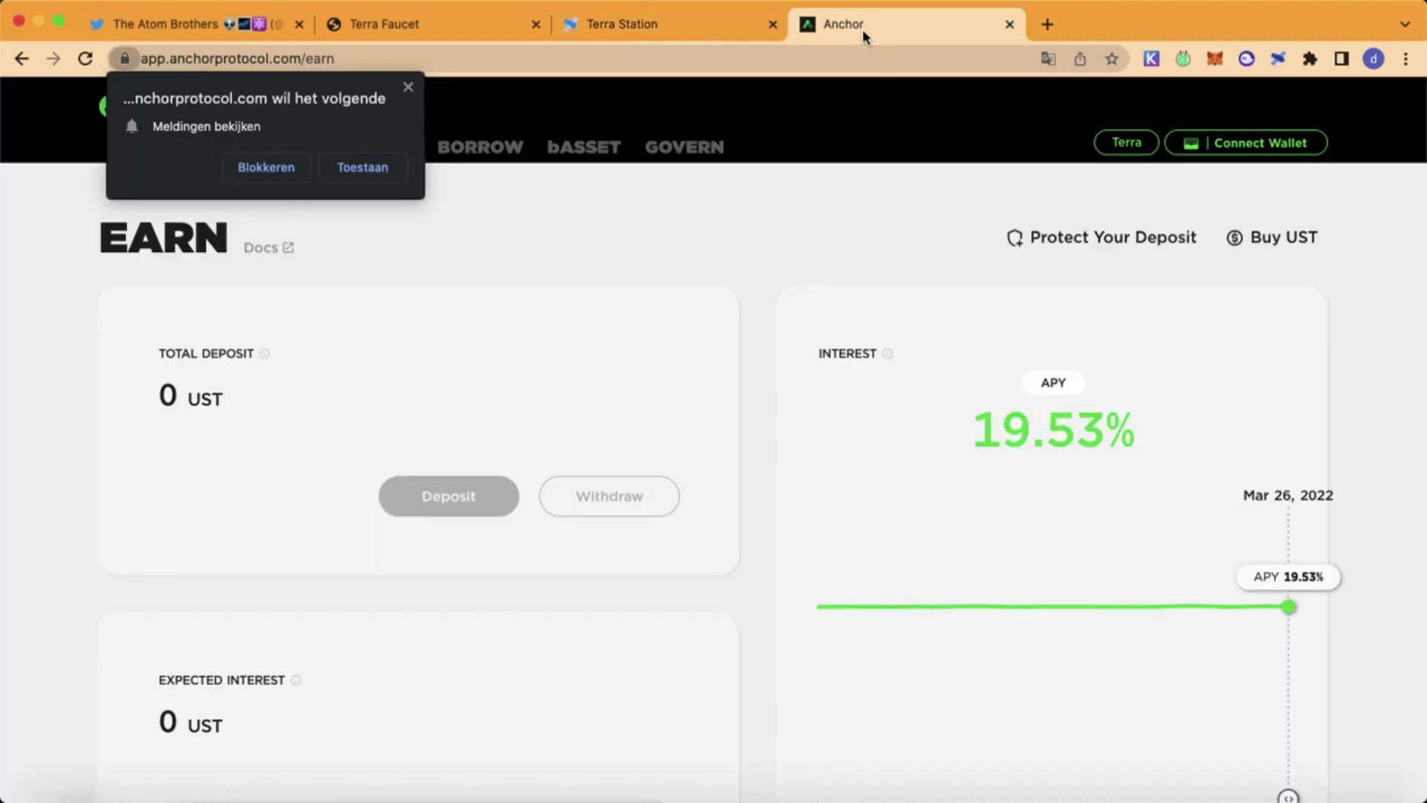
{"action": "left_click", "coordinate": [408, 87]}
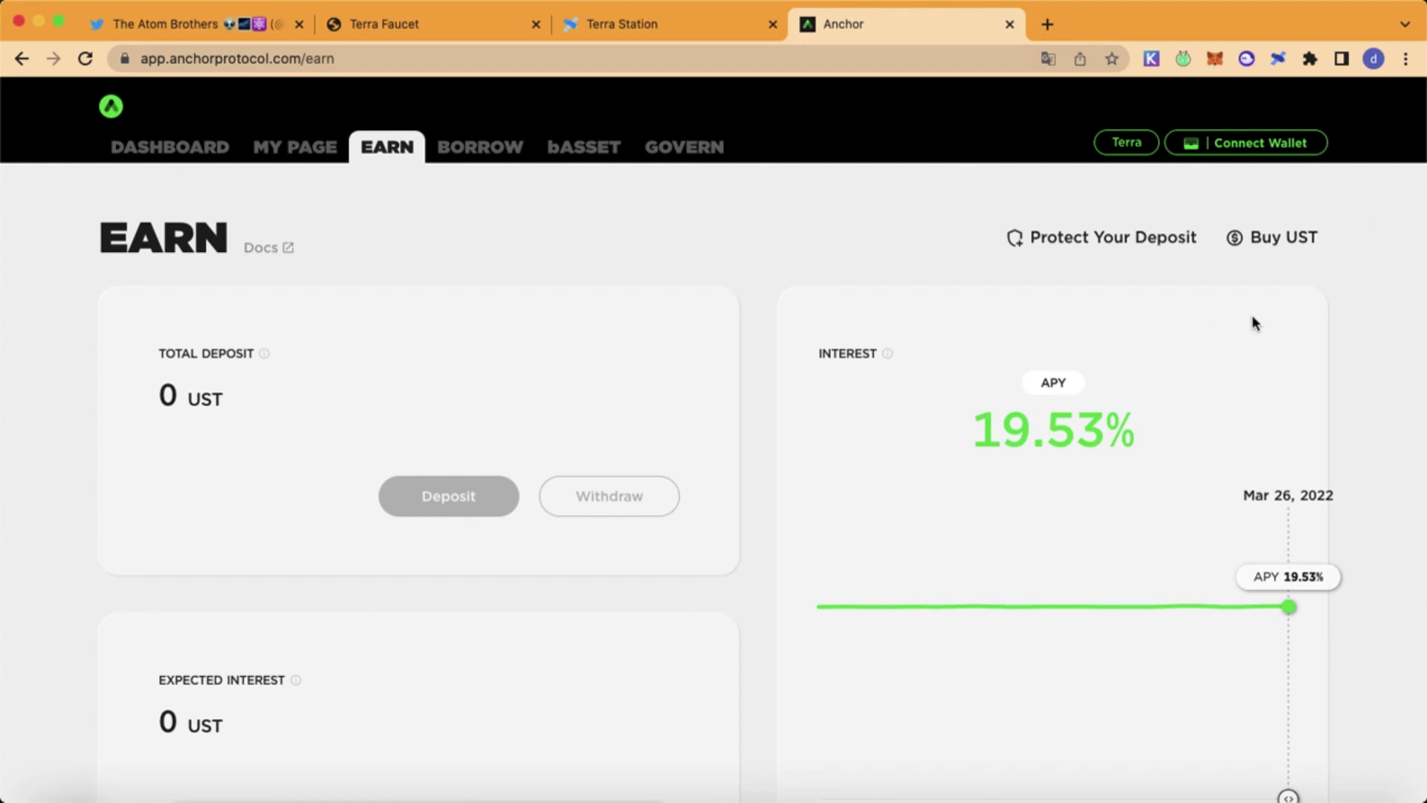
{"action": "left_click", "coordinate": [1243, 144]}
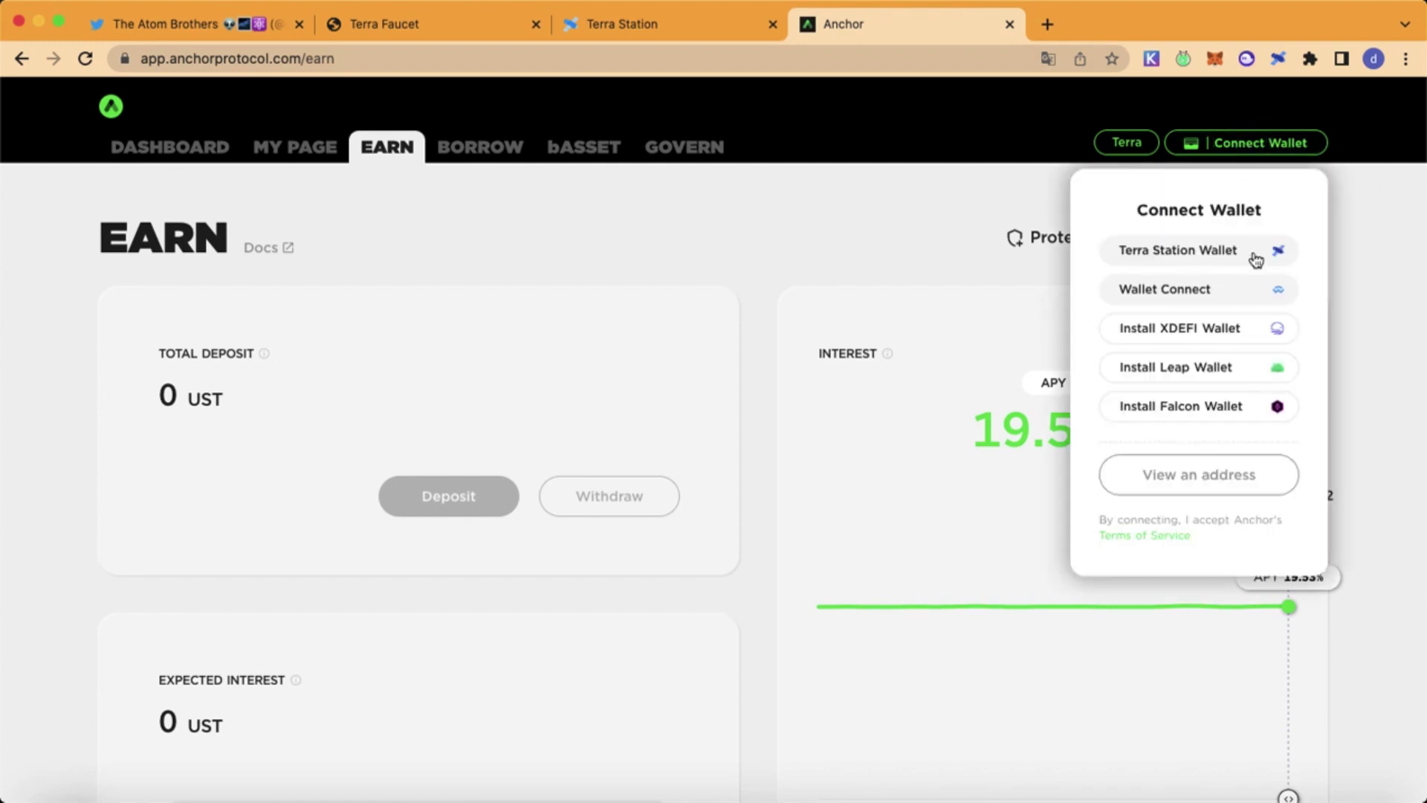
{"action": "left_click", "coordinate": [1196, 245]}
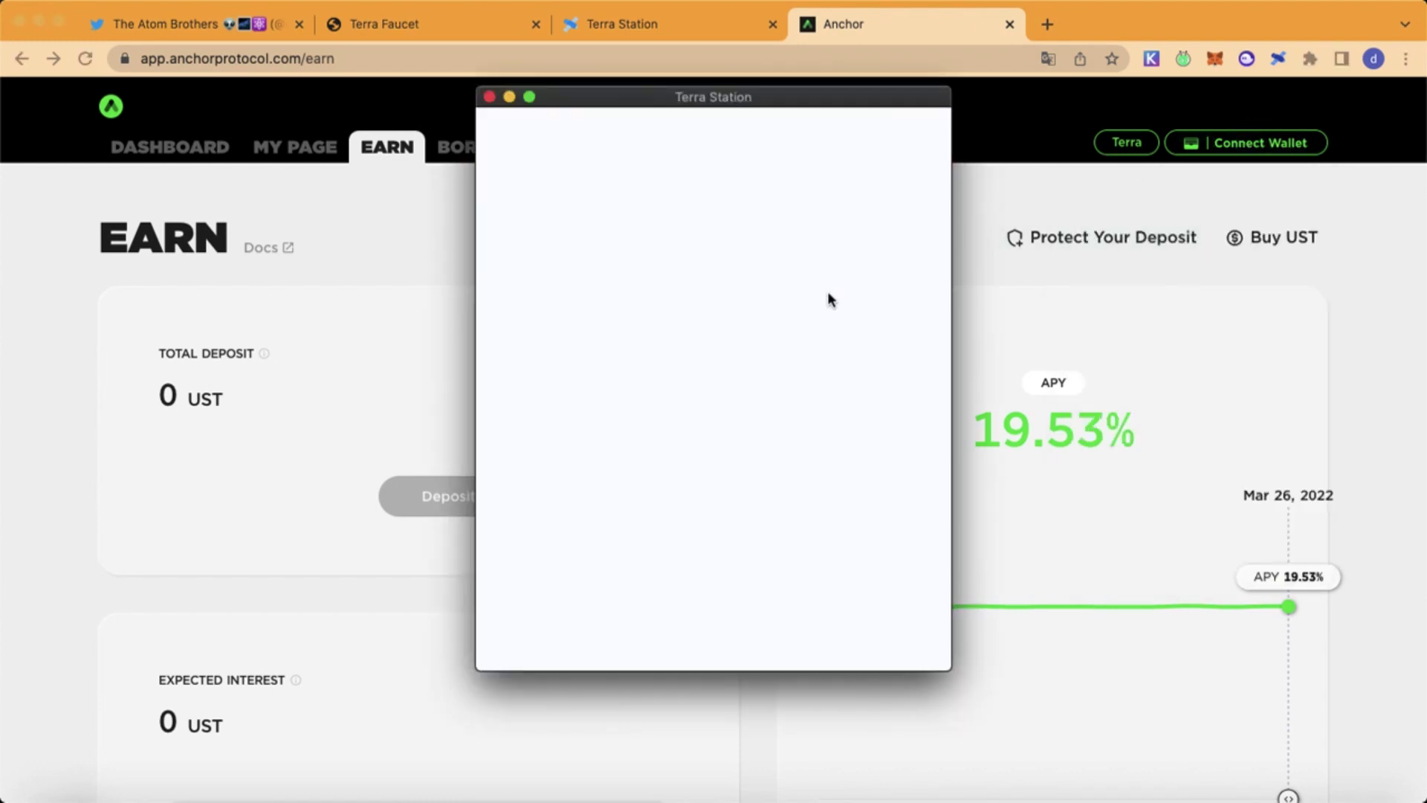
{"action": "left_click", "coordinate": [825, 450]}
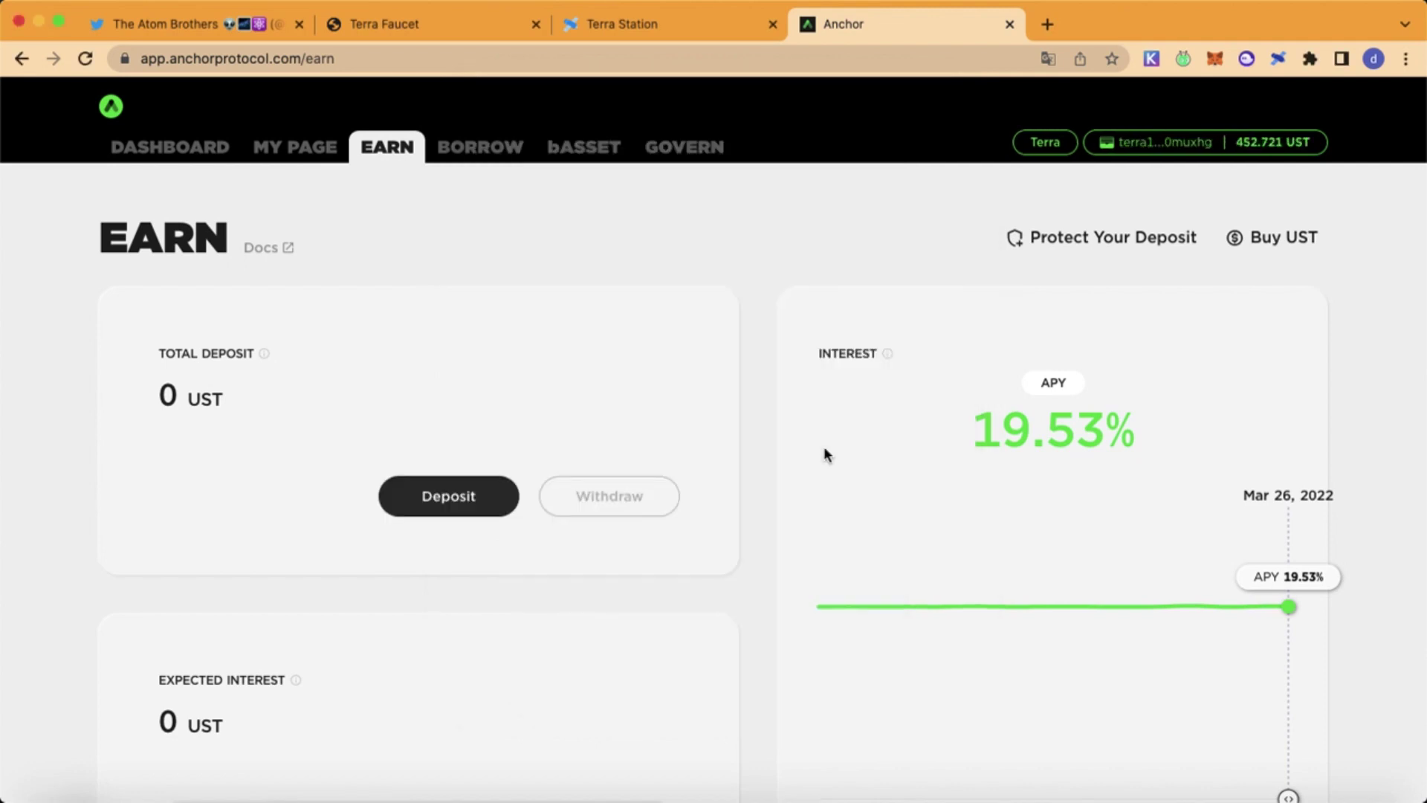
Set up an Anchor Earn deposit of 350 UST and proceed to the wallet approval.
{"action": "scroll", "coordinate": [814, 420], "scroll_direction": "down", "scroll_amount": 2}
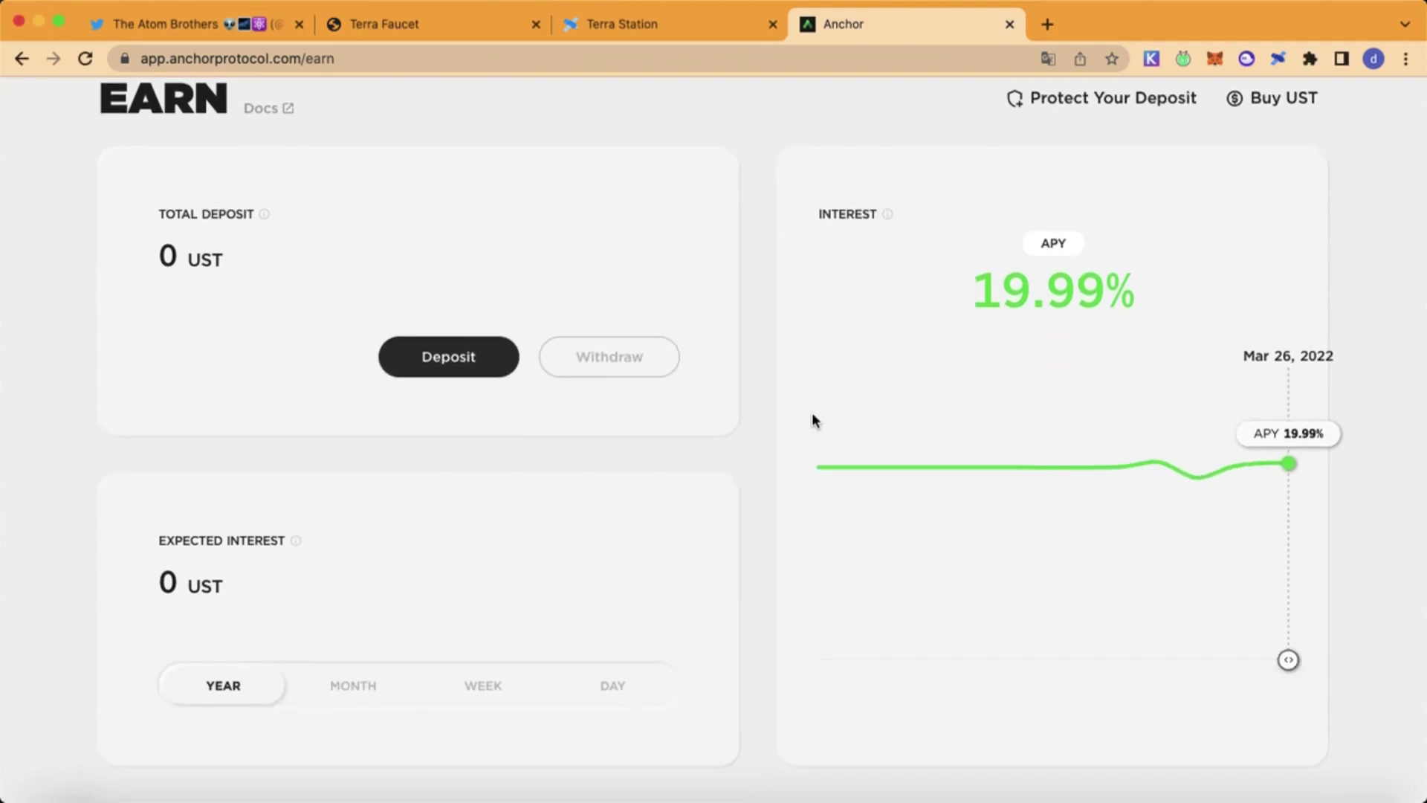
{"action": "scroll", "coordinate": [813, 420], "scroll_direction": "up", "scroll_amount": 1}
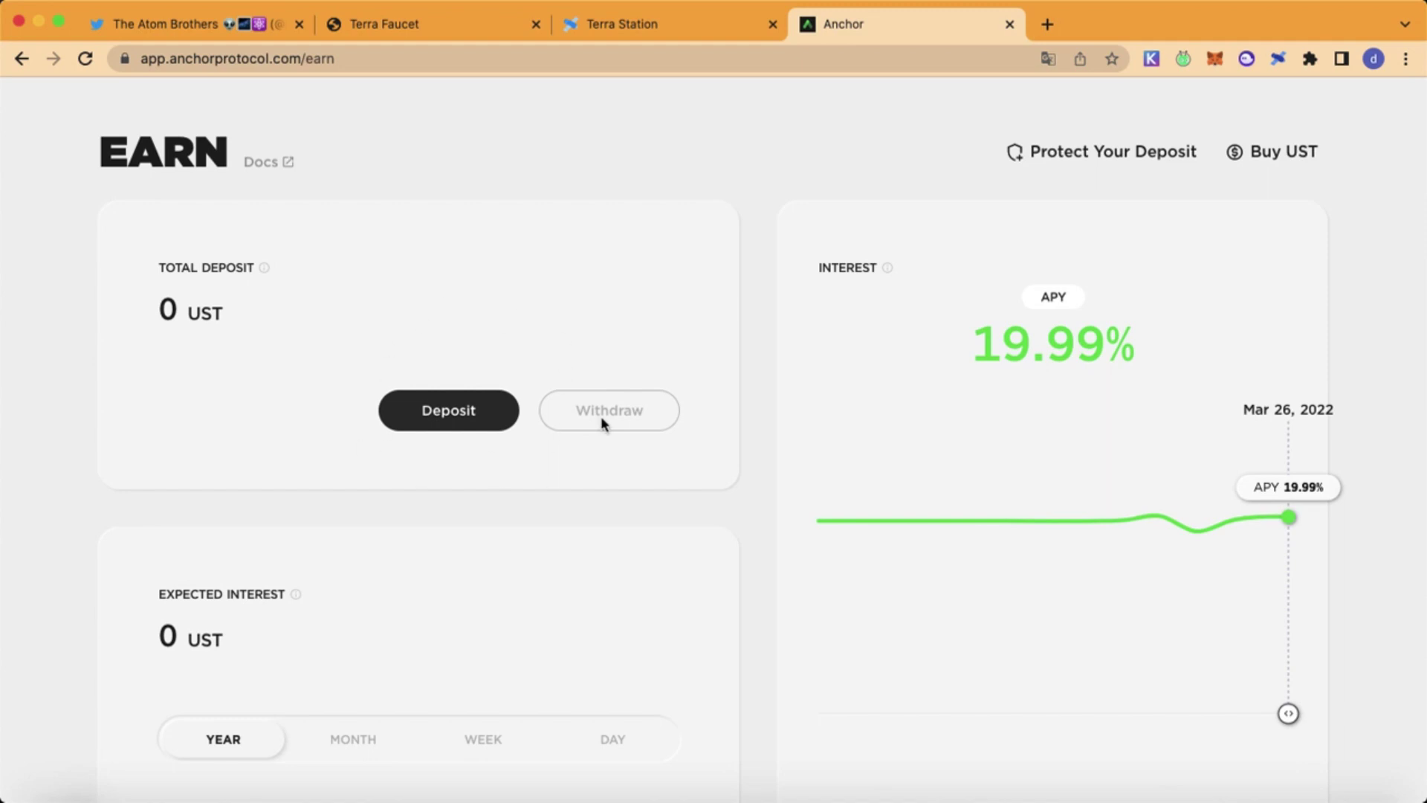
{"action": "left_click", "coordinate": [440, 413]}
{"action": "left_click", "coordinate": [766, 343]}
{"action": "type", "text": "35"}
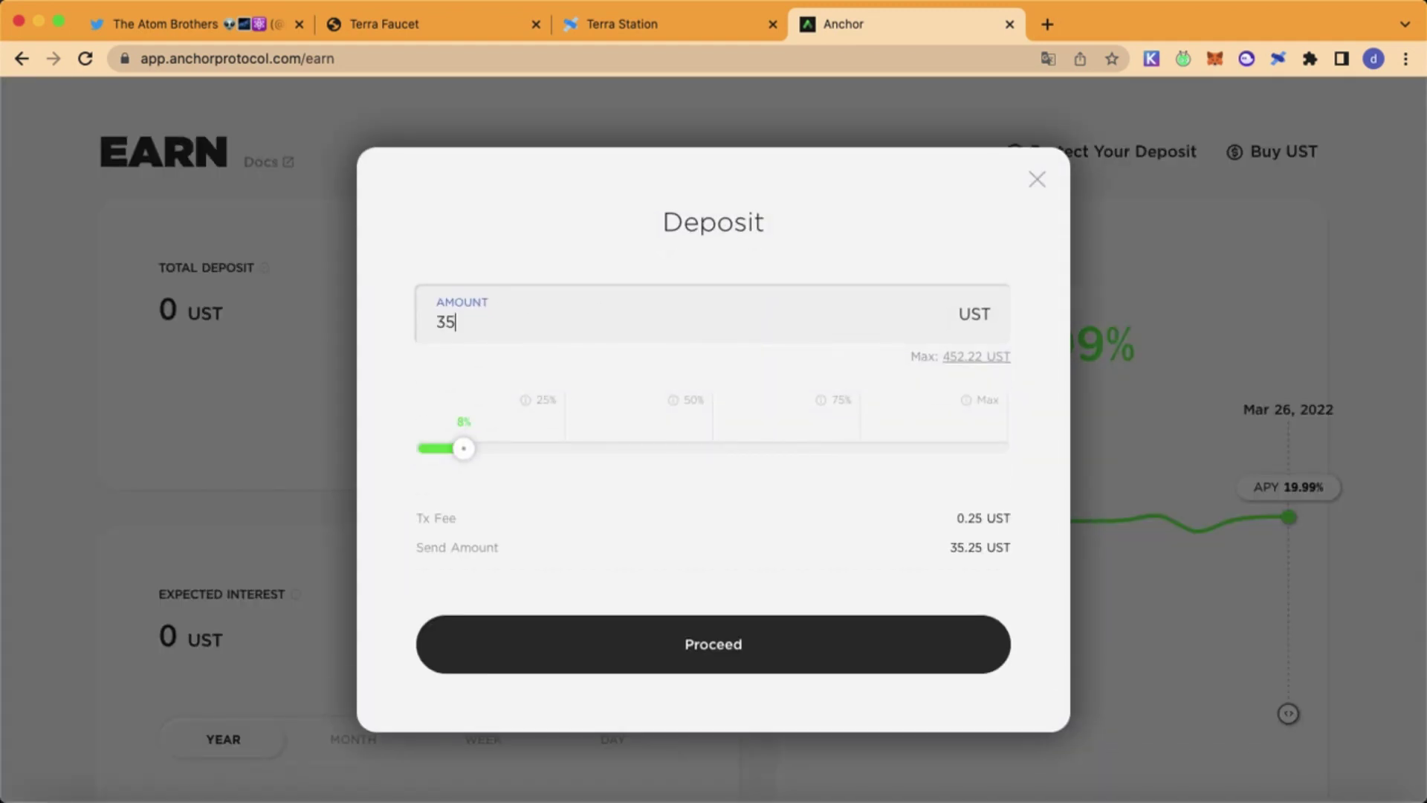
{"action": "type", "text": "0"}
{"action": "left_click", "coordinate": [740, 644]}
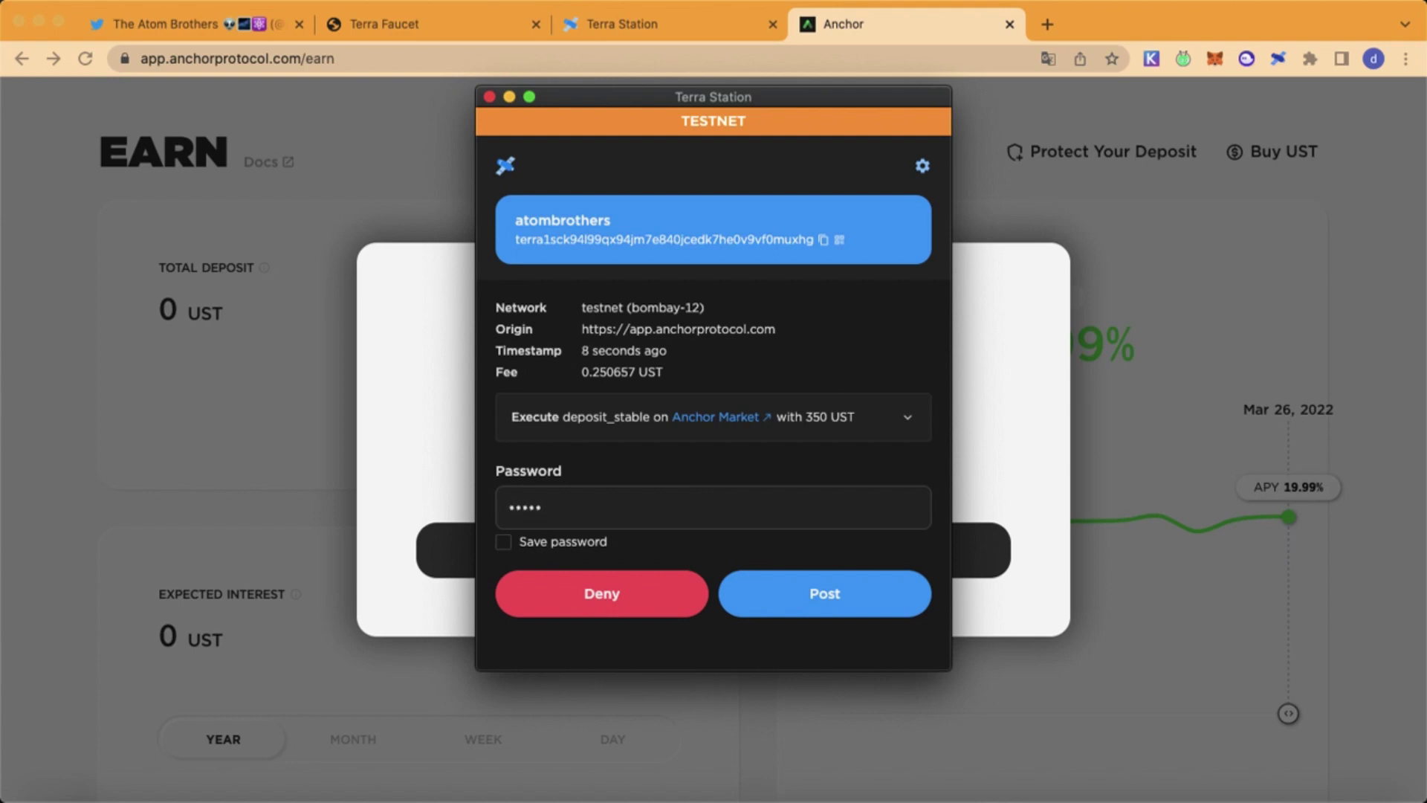
Authorize the 350 UST deposit with the wallet password and close the completion summary.
{"action": "type", "text": "•••"}
{"action": "key", "text": "Return"}
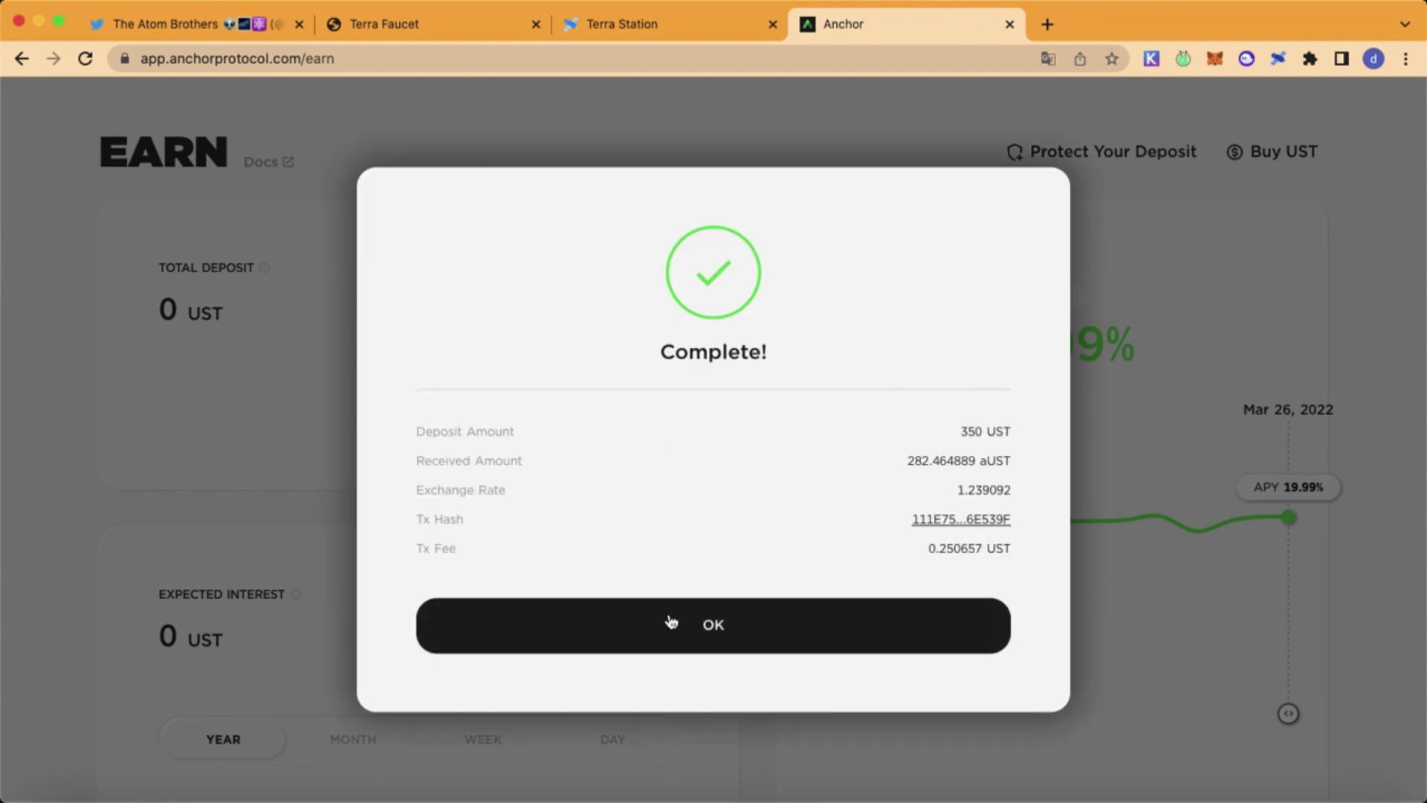
{"action": "left_click", "coordinate": [669, 618]}
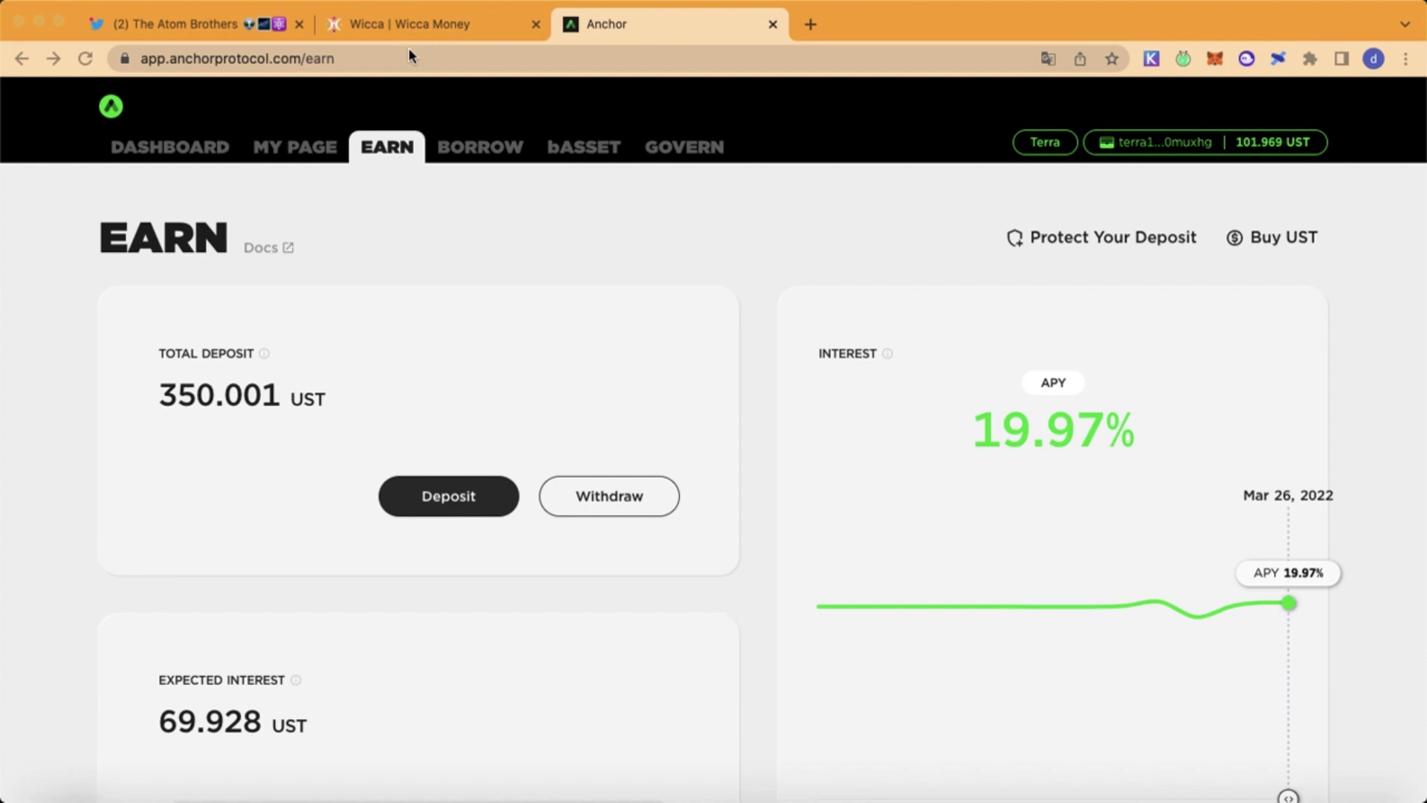
Switch to the Wicca Money page and load testnet.wicca.money.
{"action": "left_click", "coordinate": [431, 27]}
{"action": "left_click_drag", "start_coordinate": [277, 59], "coordinate": [149, 59]}
{"action": "left_click", "coordinate": [265, 58]}
{"action": "triple_click", "coordinate": [265, 60]}
{"action": "left_click", "coordinate": [296, 63]}
{"action": "key", "text": "Return"}
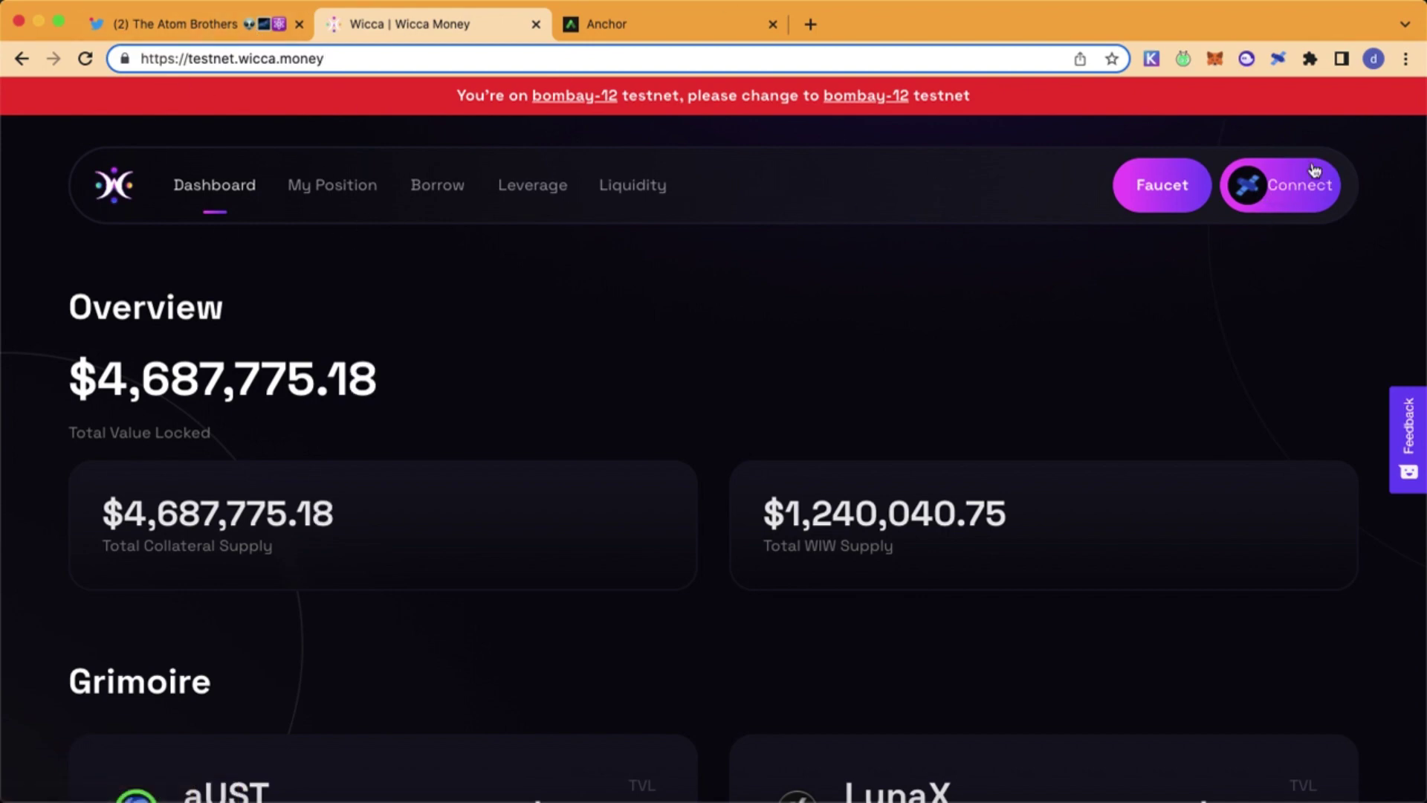
Connect the Terra Station Wallet to Wicca Money and dismiss the connected-wallet details.
{"action": "left_click", "coordinate": [1286, 190]}
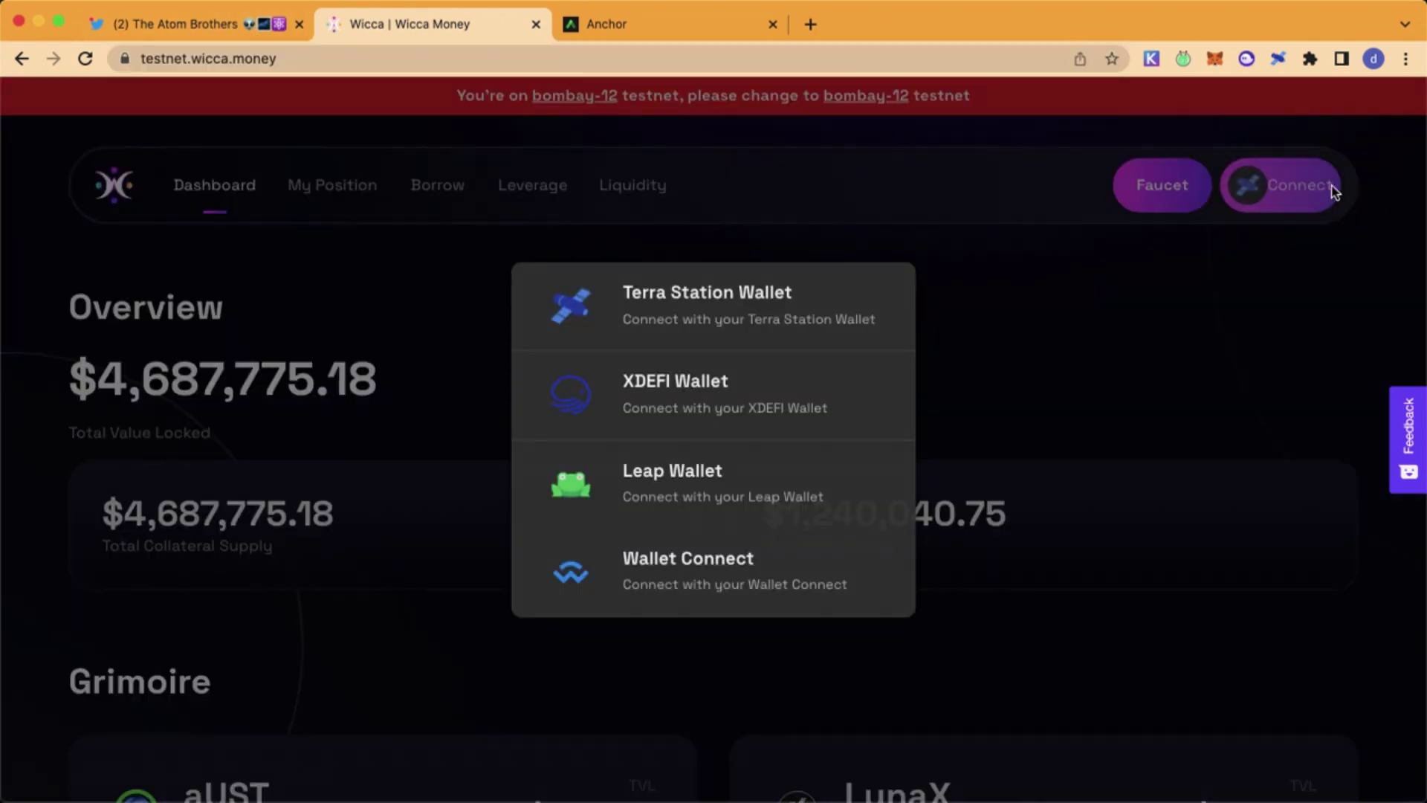
{"action": "left_click", "coordinate": [734, 294]}
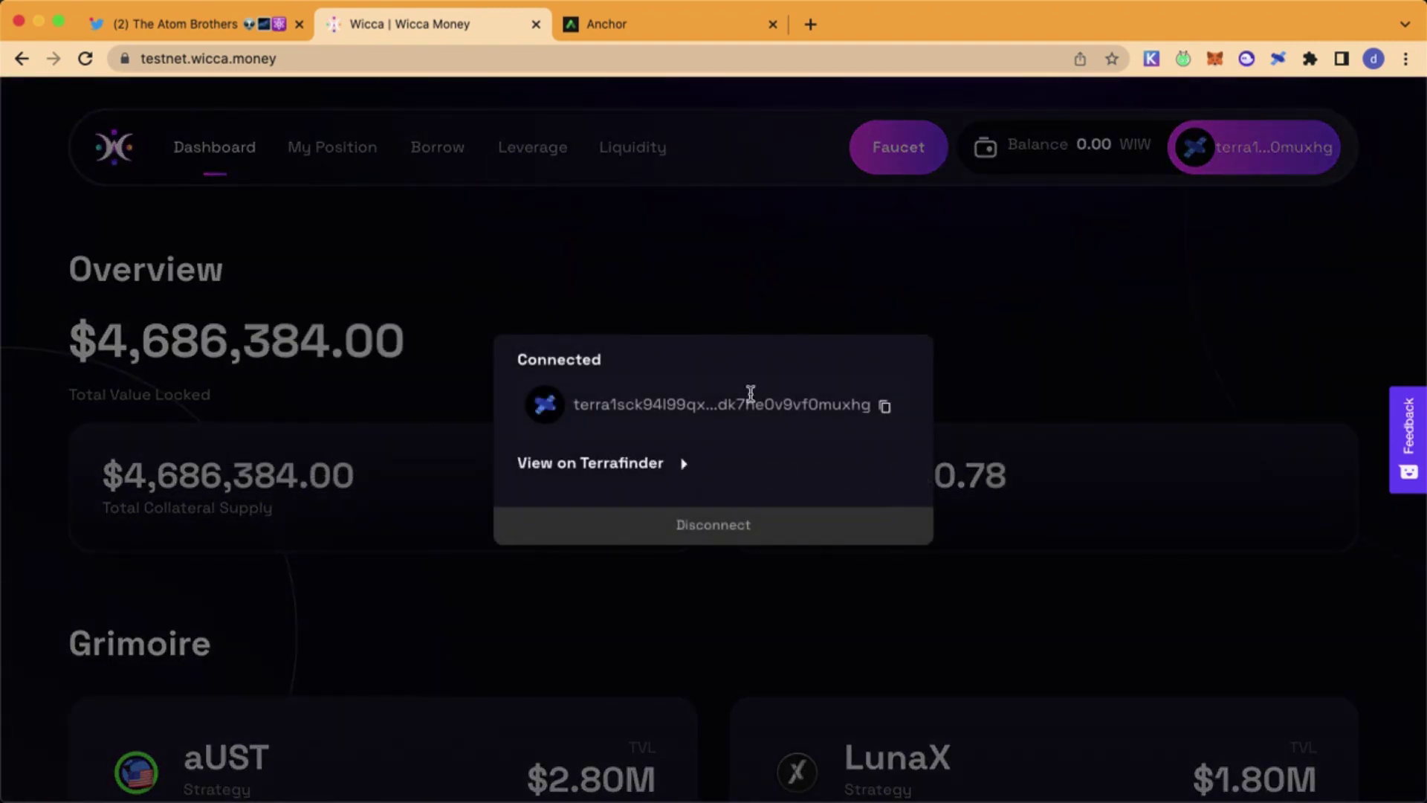
{"action": "left_click", "coordinate": [1008, 367]}
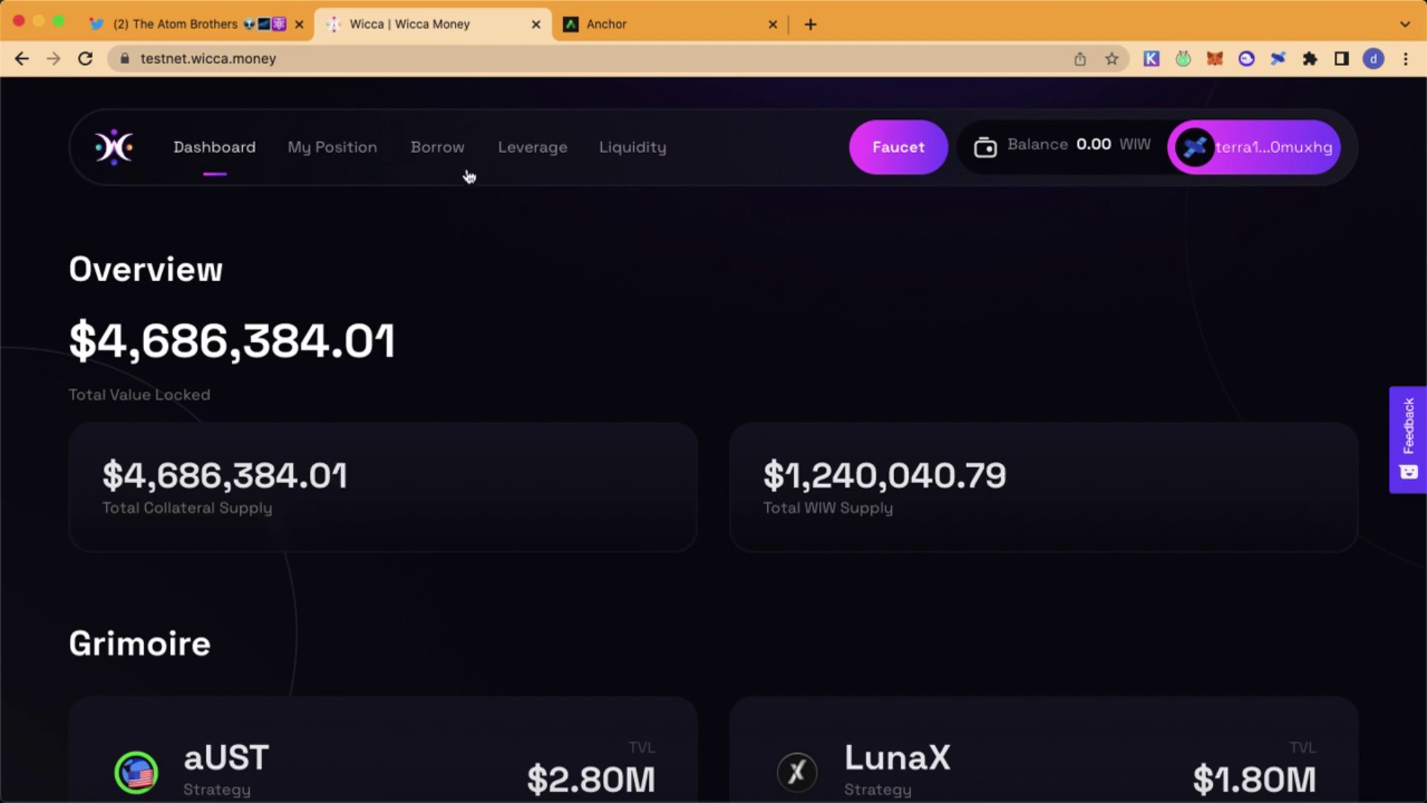
Open the aUST borrow strategy and set the full balance of 282.4648 aUST as deposit and the maximum 237.8978 WIW as borrow amount.
{"action": "left_click", "coordinate": [435, 149]}
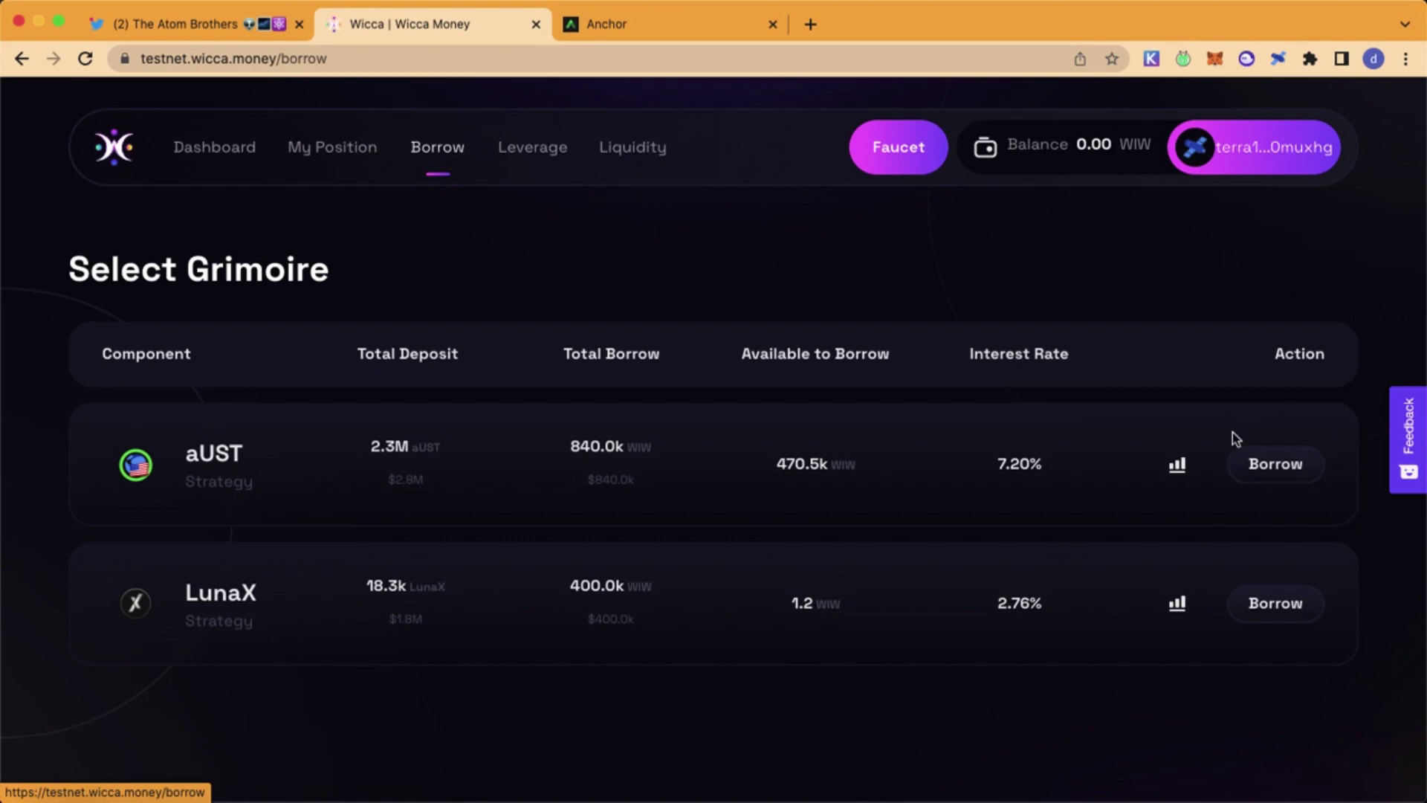
{"action": "left_click", "coordinate": [1272, 467]}
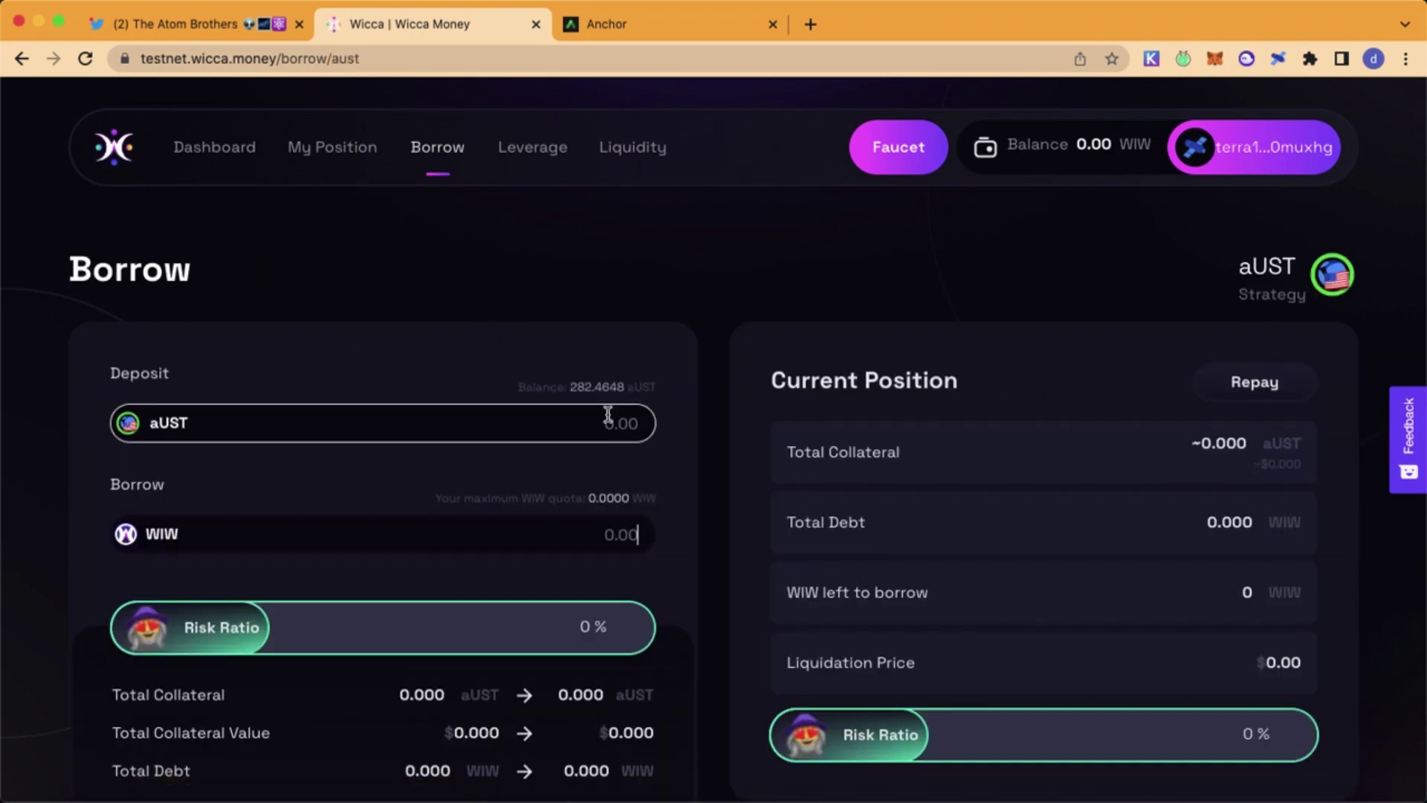
{"action": "scroll", "coordinate": [603, 402], "scroll_direction": "down", "scroll_amount": 1}
{"action": "left_click", "coordinate": [587, 321]}
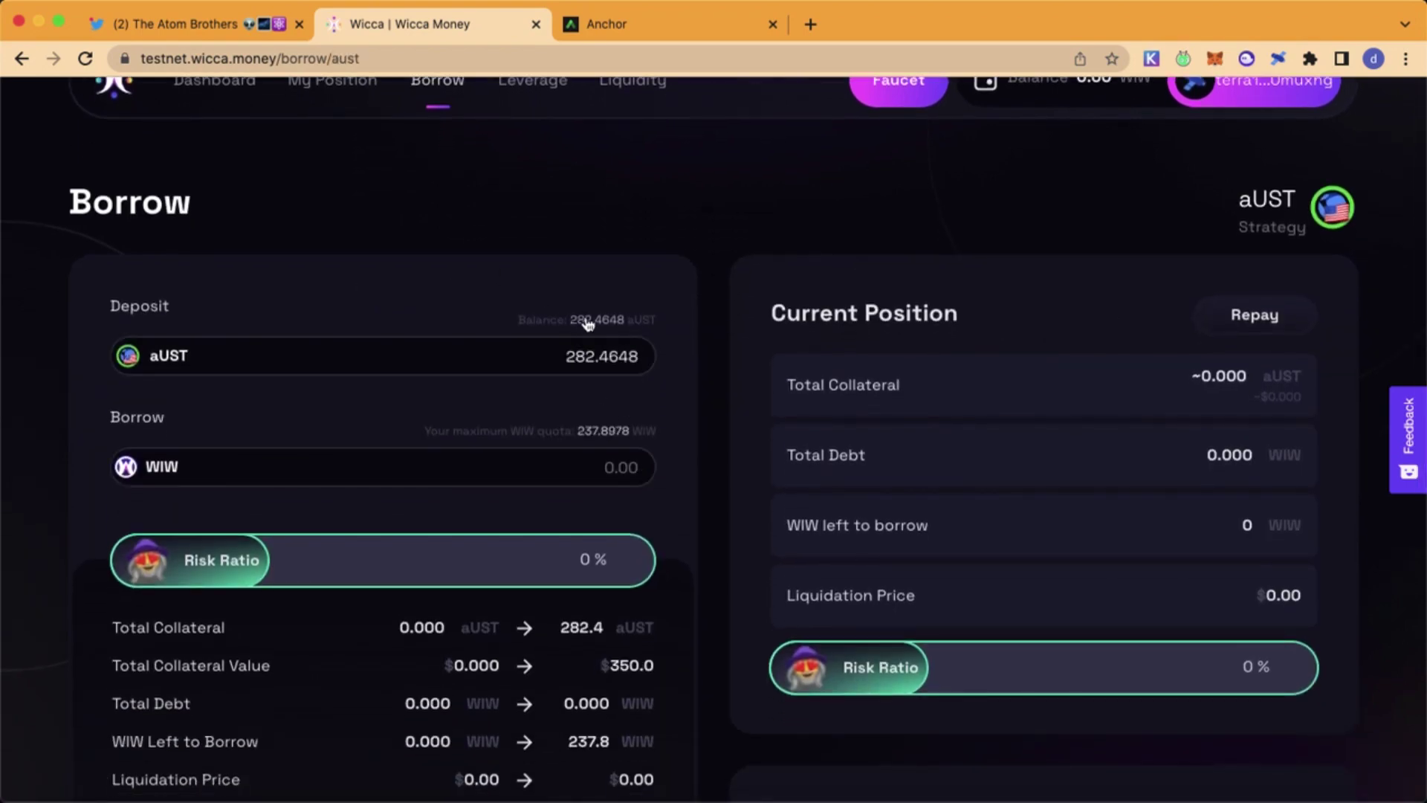
{"action": "scroll", "coordinate": [210, 560], "scroll_direction": "down", "scroll_amount": 1}
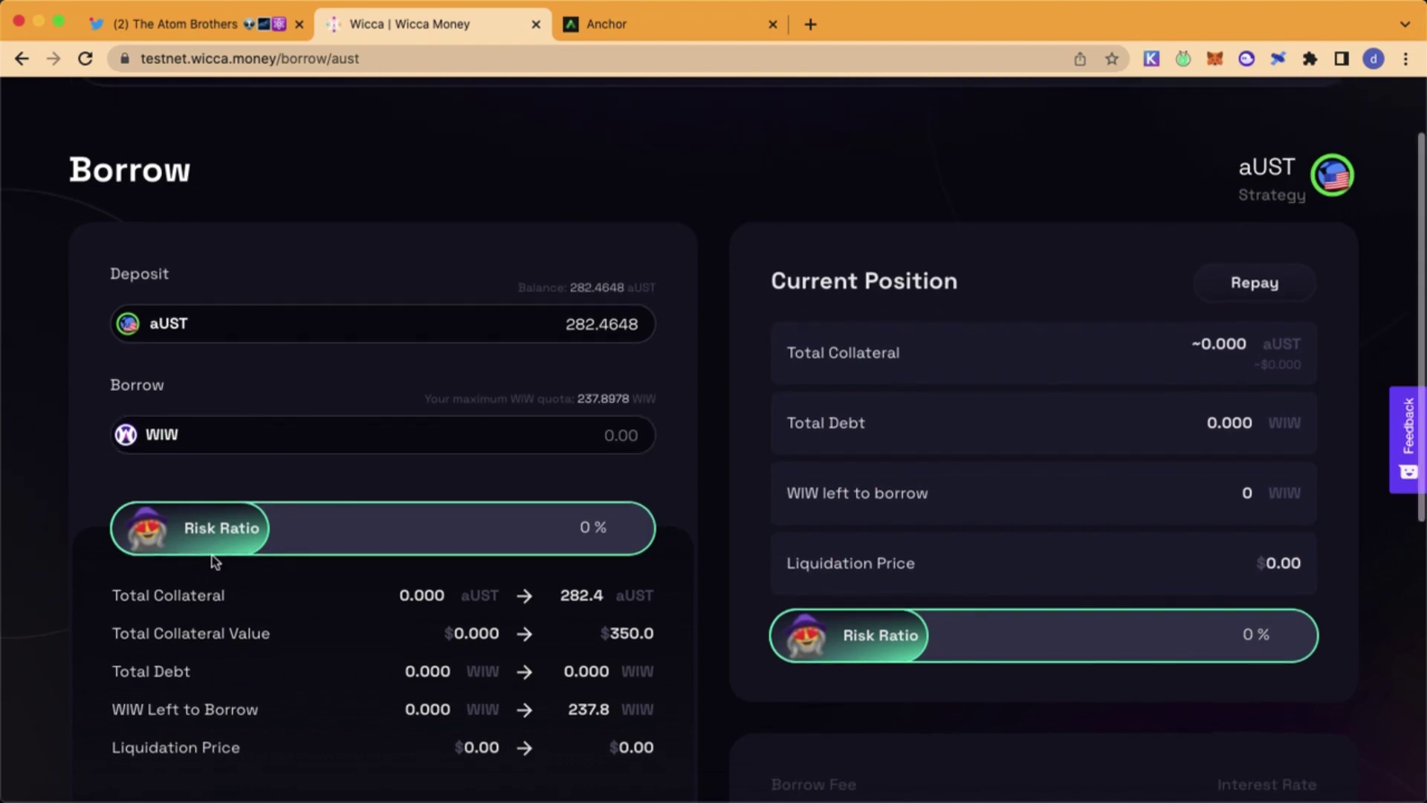
{"action": "left_click", "coordinate": [601, 398]}
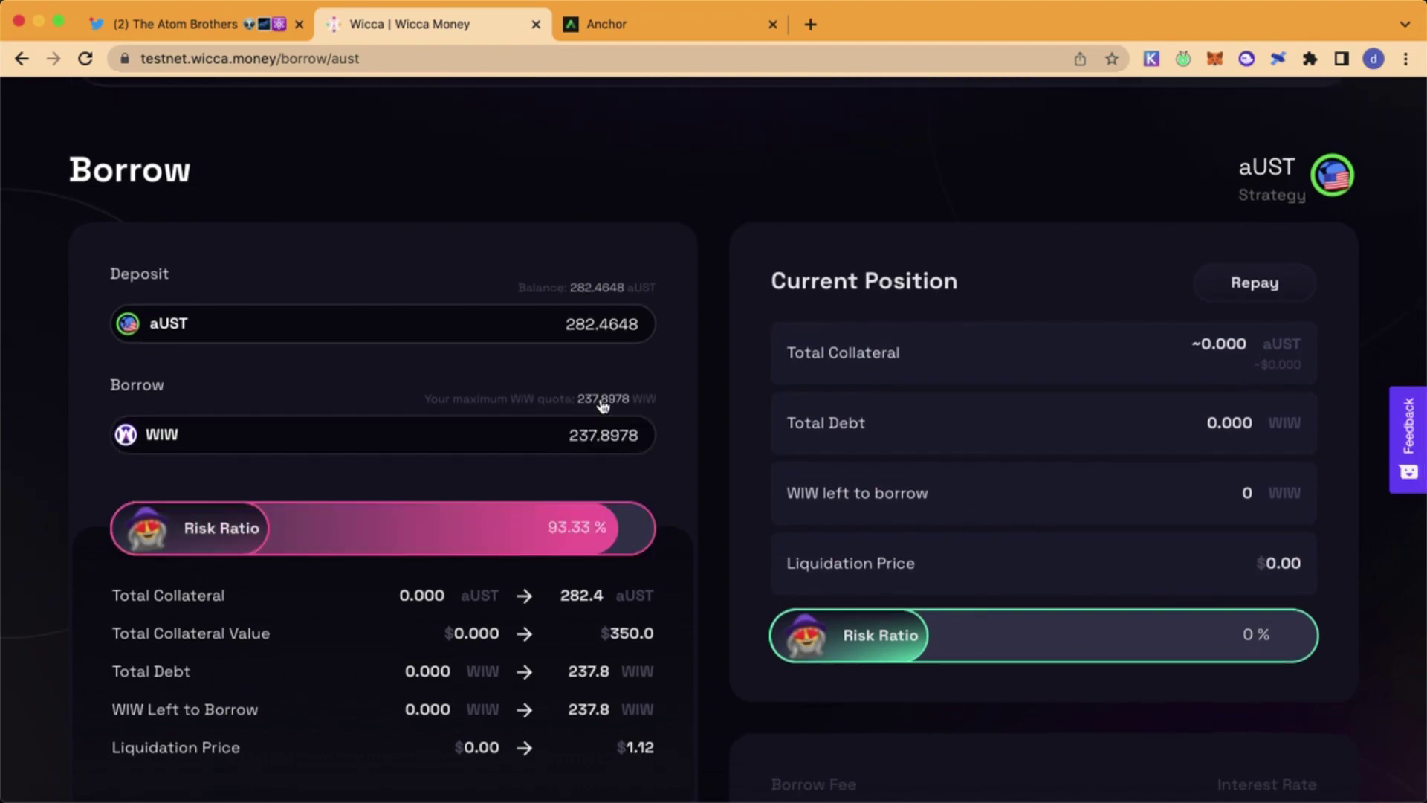
{"action": "scroll", "coordinate": [652, 498], "scroll_direction": "down", "scroll_amount": 1}
{"action": "scroll", "coordinate": [652, 498], "scroll_direction": "down", "scroll_amount": 10}
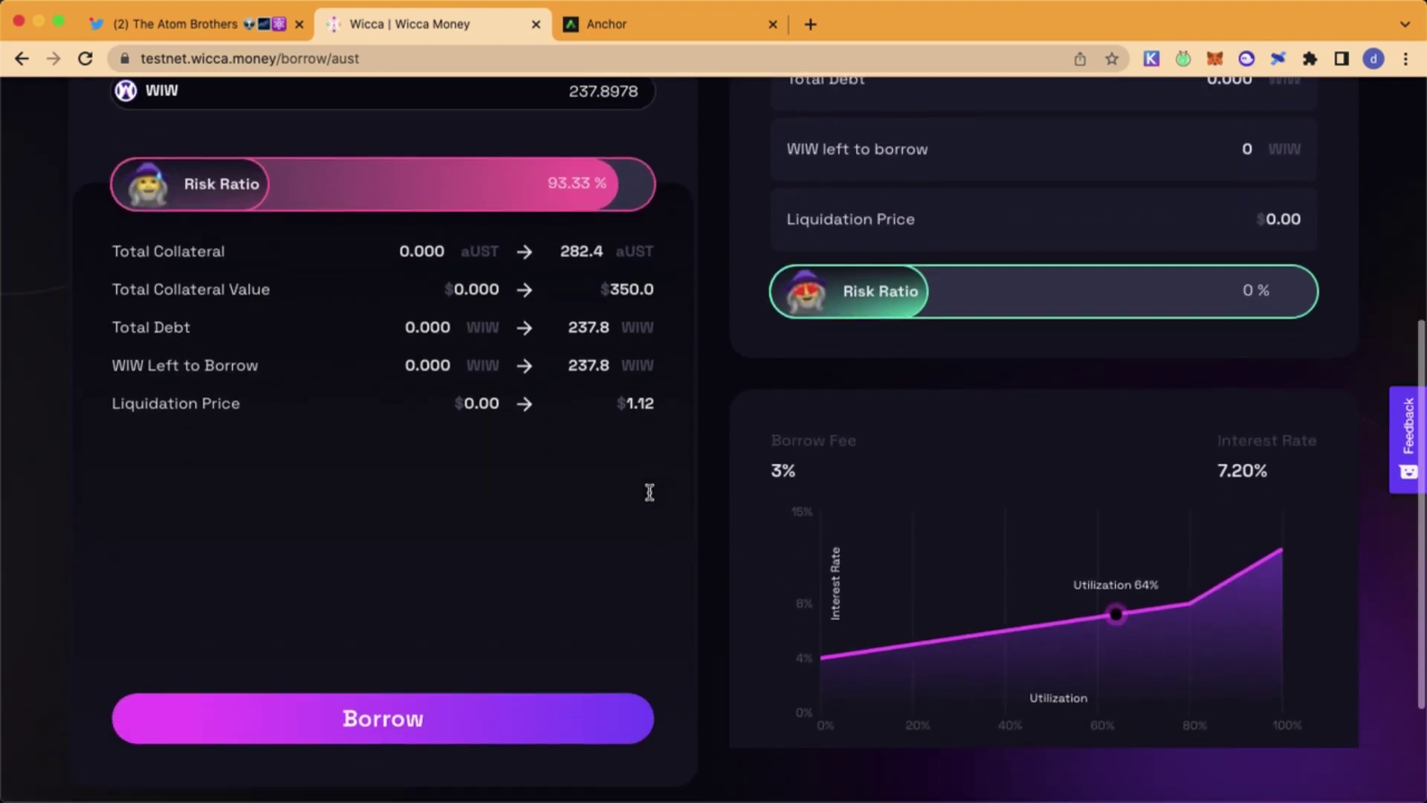
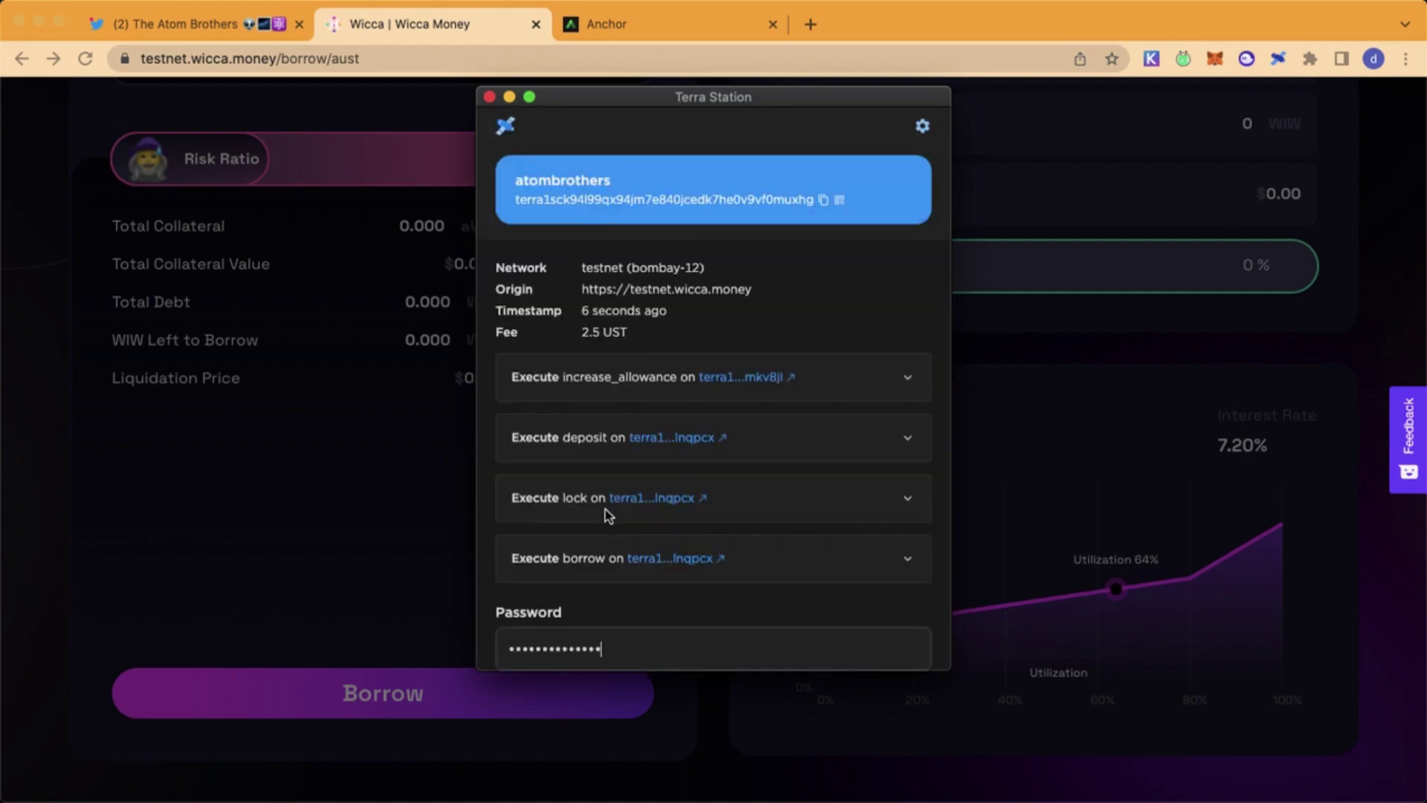
Try to post the aUST deposit and WIW borrow transaction from the wallet, then close the transaction report.
{"action": "scroll", "coordinate": [608, 515], "scroll_direction": "down", "scroll_amount": 3}
{"action": "left_click", "coordinate": [793, 634]}
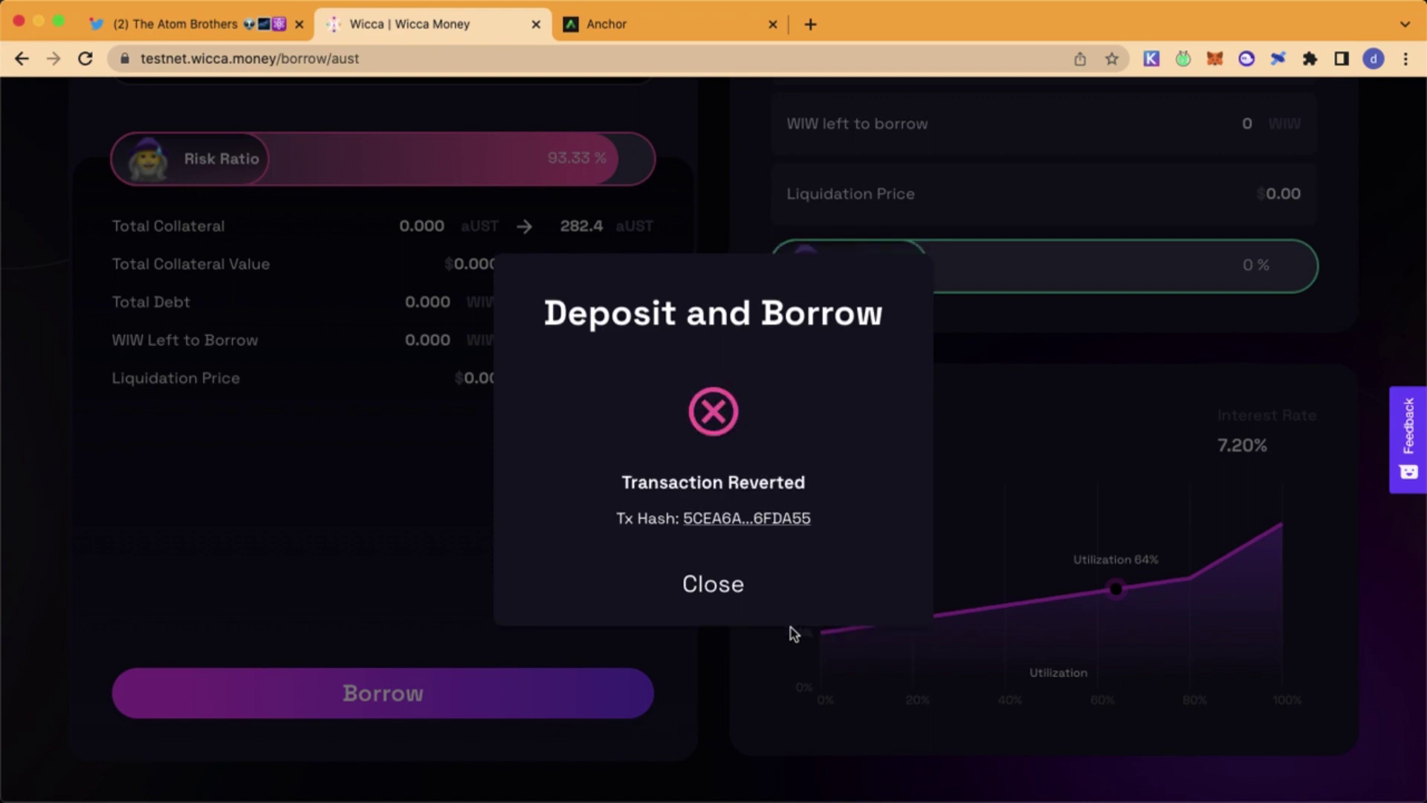
{"action": "left_click", "coordinate": [728, 587]}
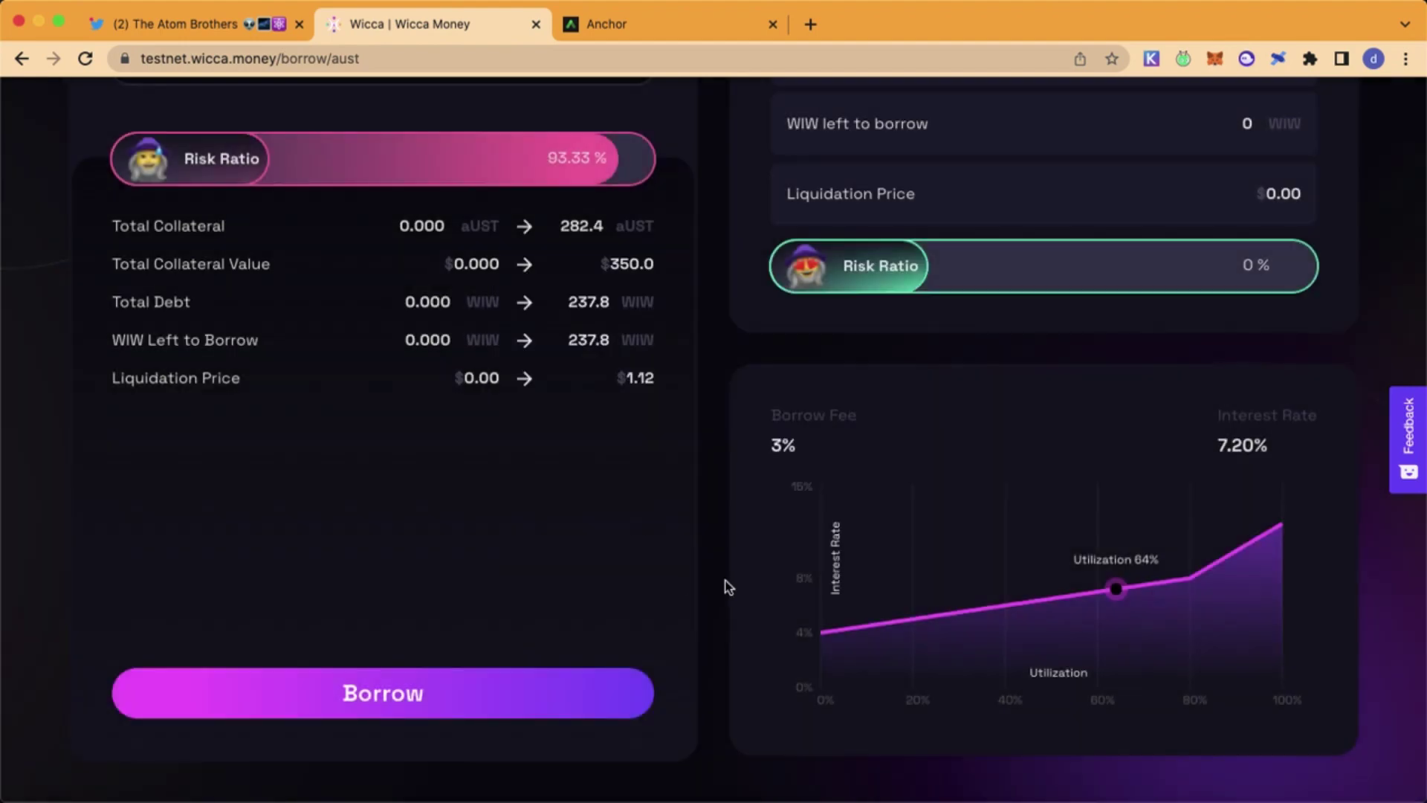
Retry the borrow with the same aUST and WIW amounts, posting it from the wallet and closing the report.
{"action": "scroll", "coordinate": [668, 446], "scroll_direction": "up", "scroll_amount": 4}
{"action": "scroll", "coordinate": [668, 440], "scroll_direction": "down", "scroll_amount": 4}
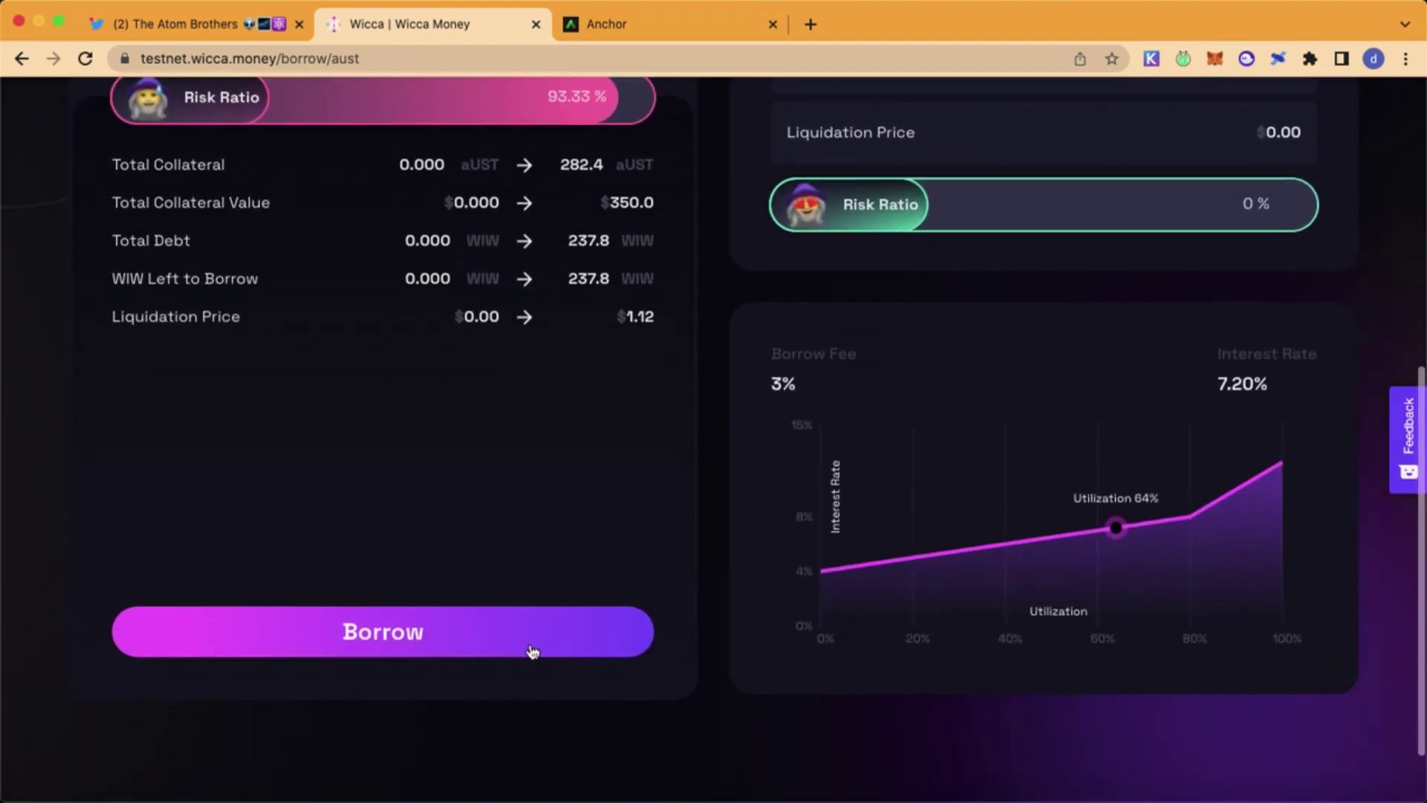
{"action": "left_click", "coordinate": [492, 623]}
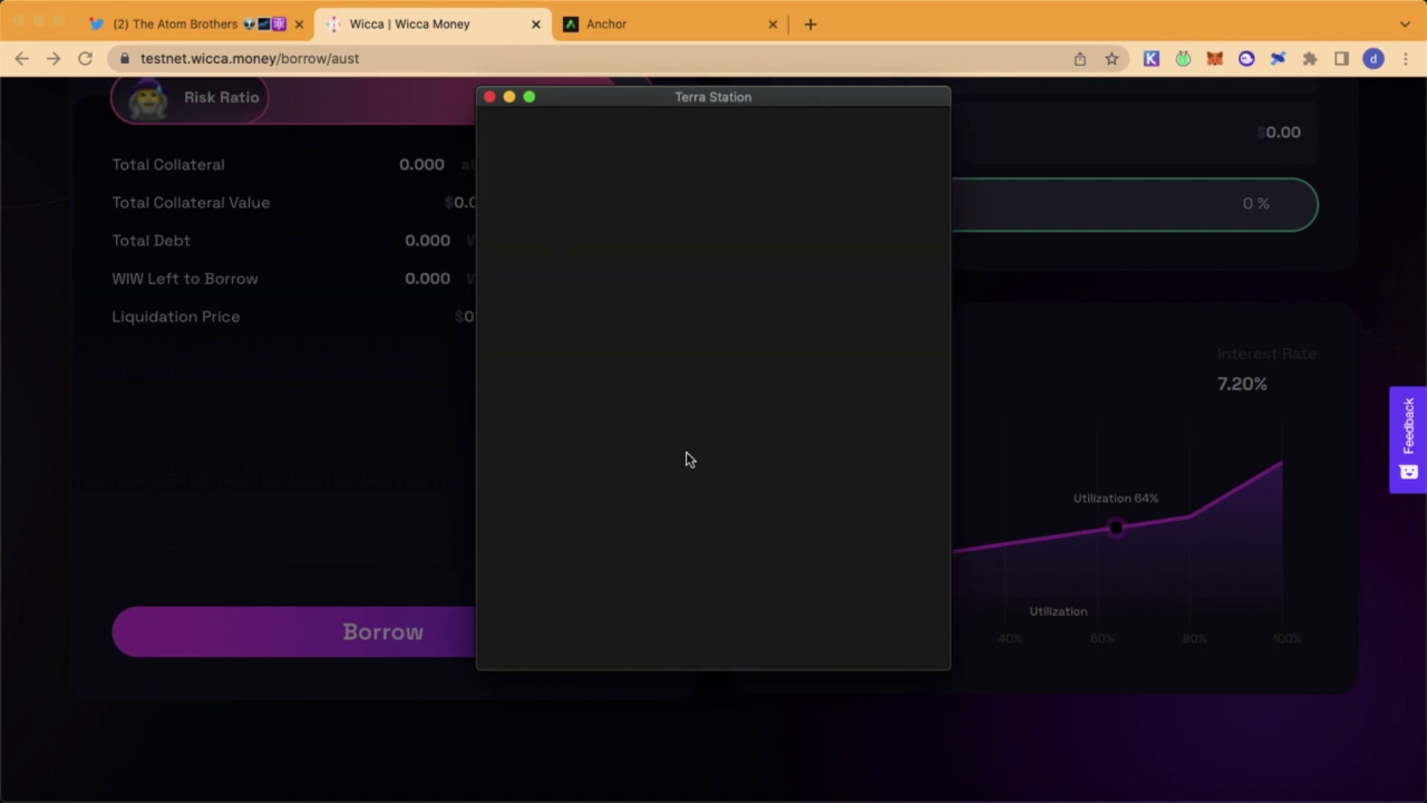
{"action": "scroll", "coordinate": [686, 454], "scroll_direction": "down", "scroll_amount": 3}
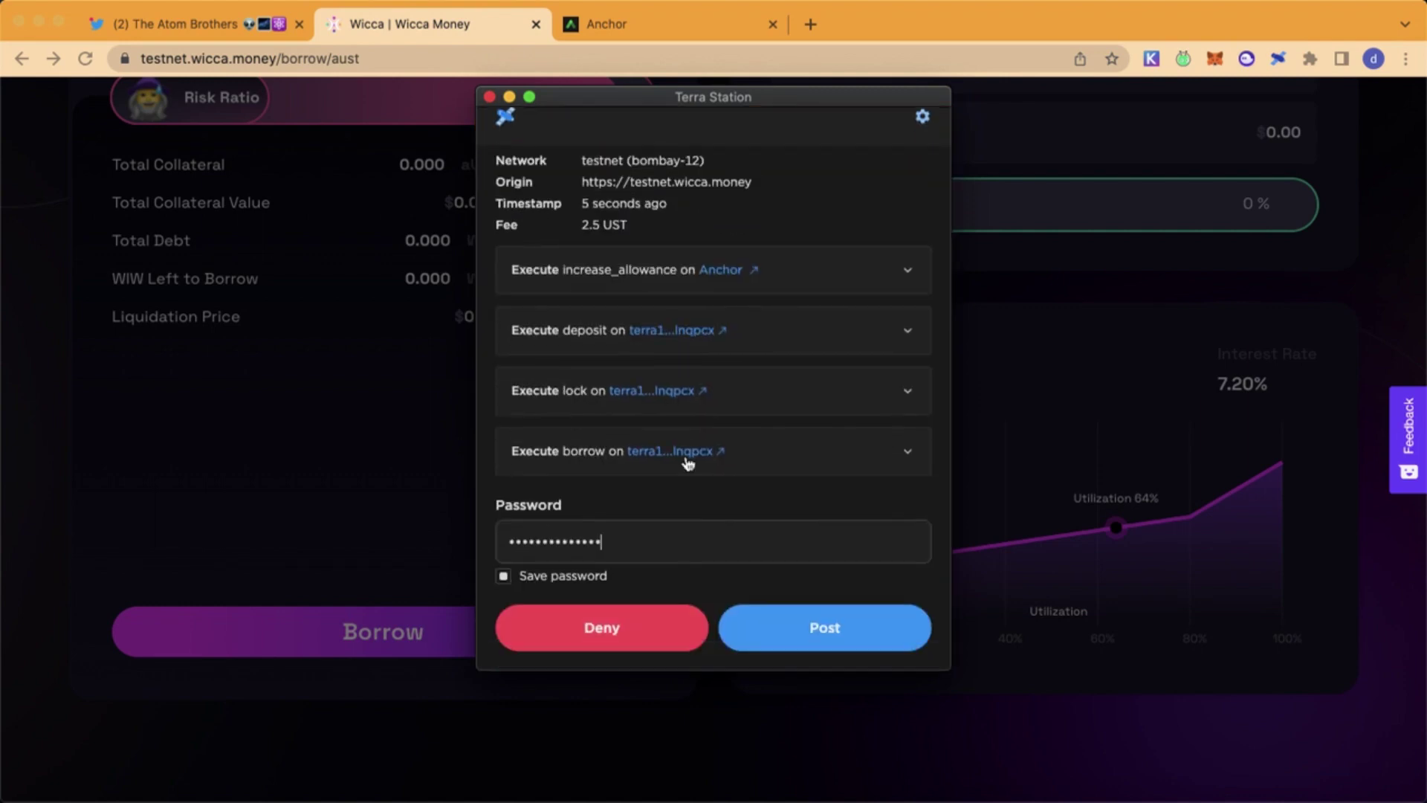
{"action": "left_click", "coordinate": [821, 633]}
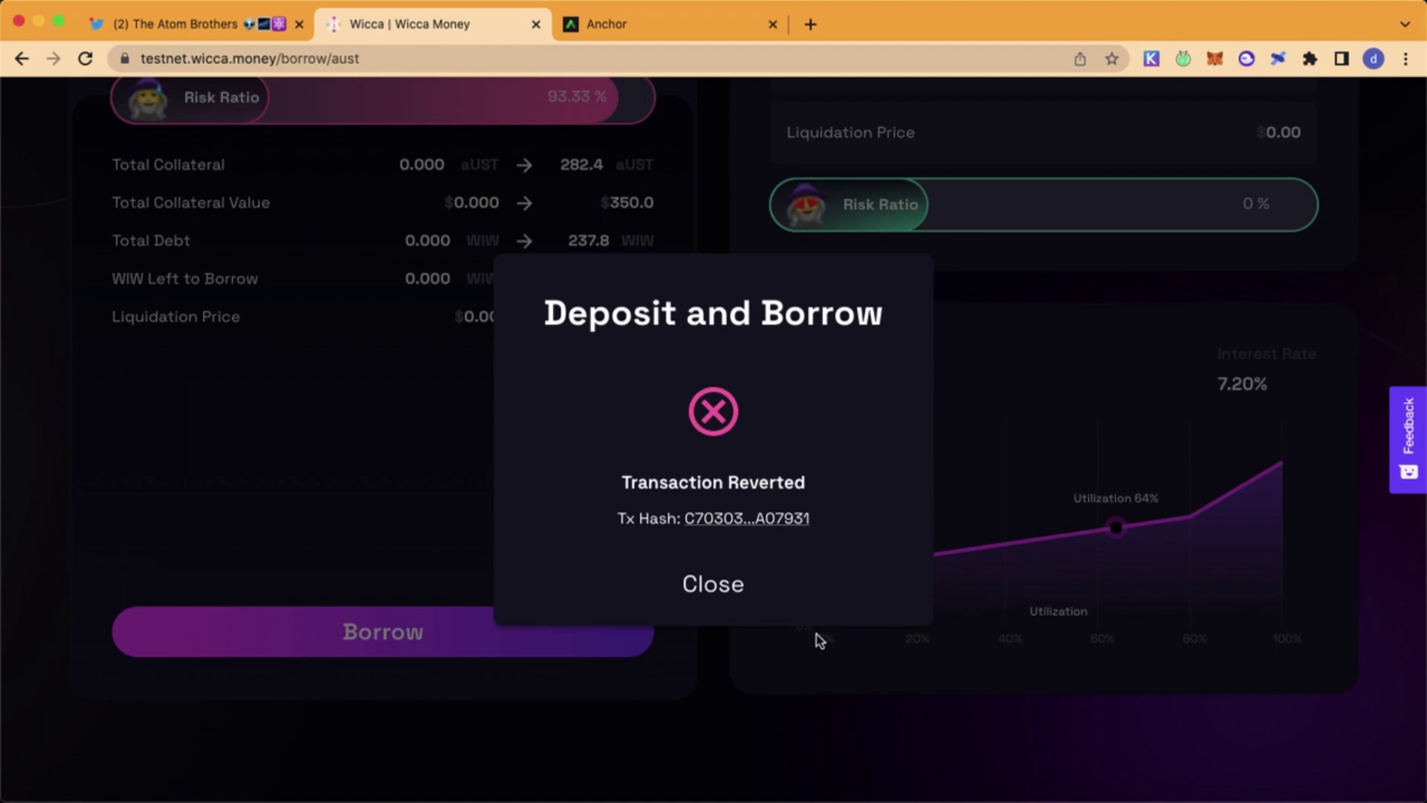
{"action": "left_click", "coordinate": [725, 582]}
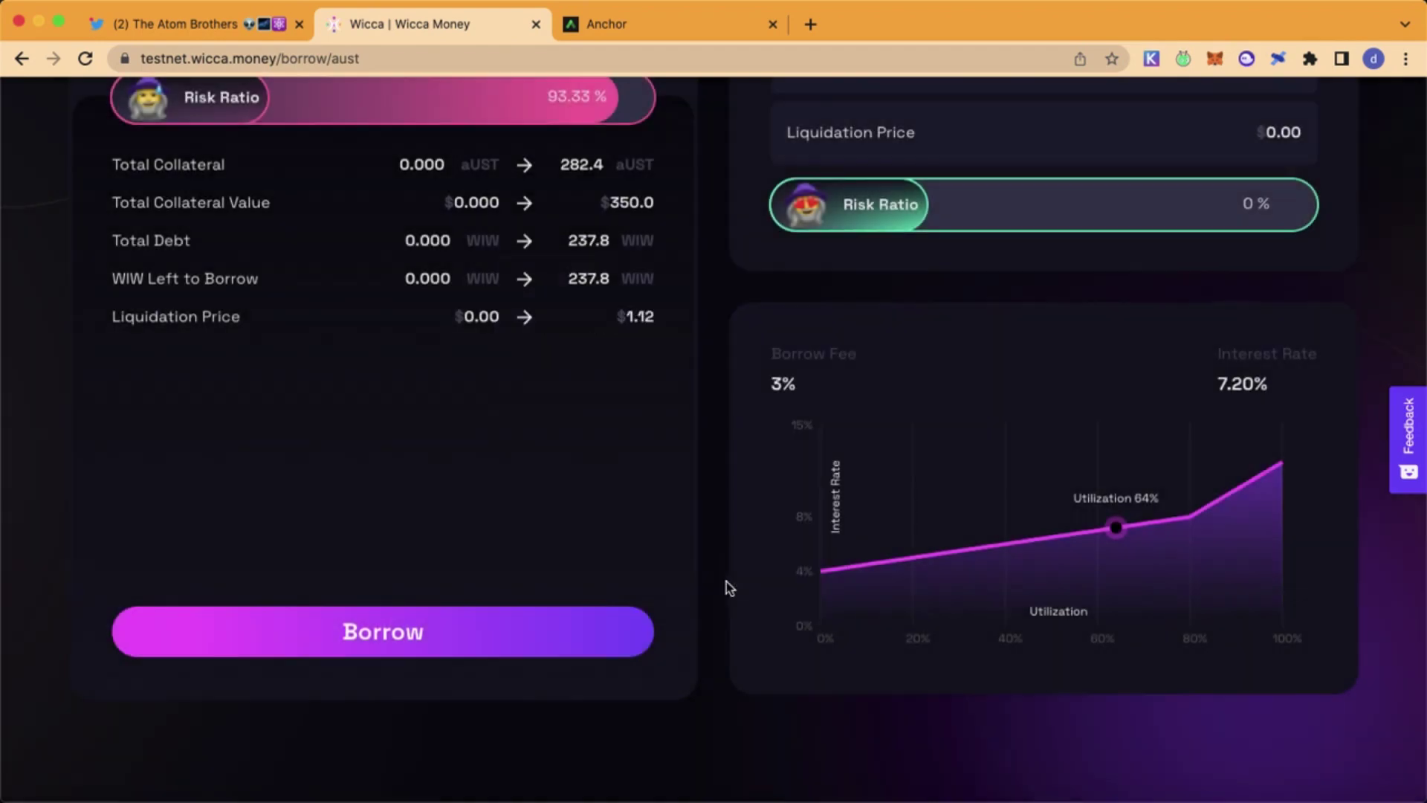
{"action": "scroll", "coordinate": [725, 582], "scroll_direction": "up", "scroll_amount": 4}
{"action": "scroll", "coordinate": [725, 581], "scroll_direction": "up", "scroll_amount": 1}
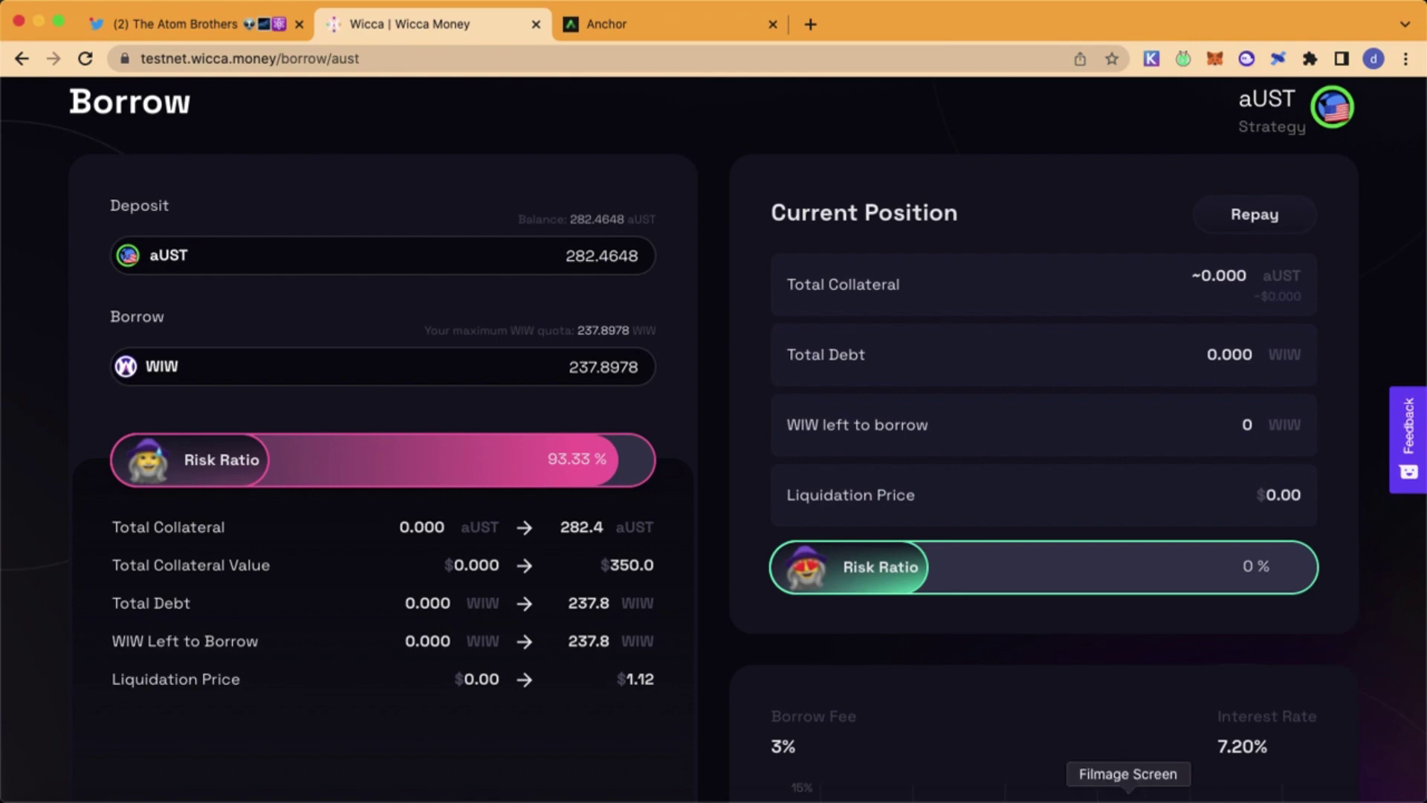
{"action": "left_click", "coordinate": [1127, 797]}
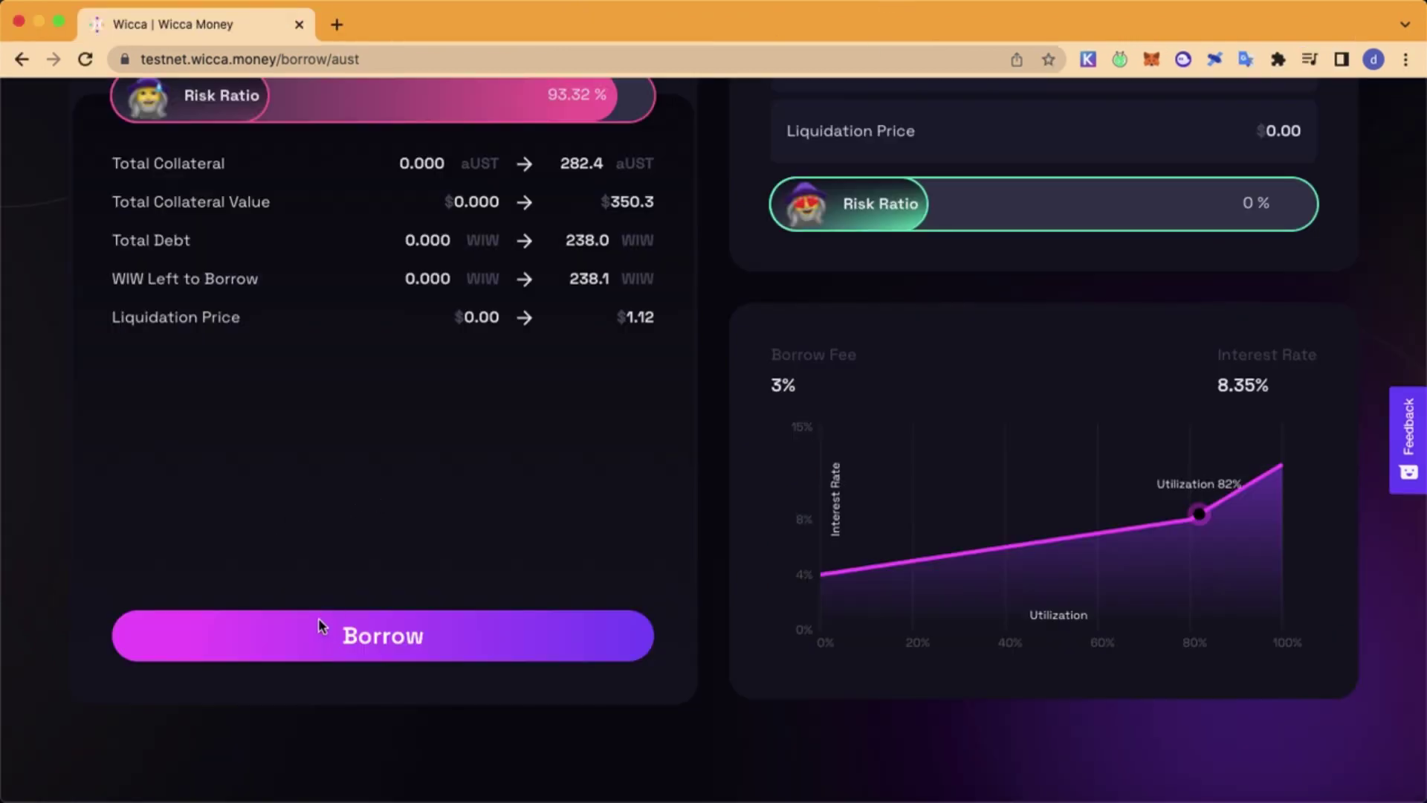
Submit the aUST deposit and WIW borrow again, post the transaction from the Terra Station wallet and close its report.
{"action": "left_click", "coordinate": [369, 638]}
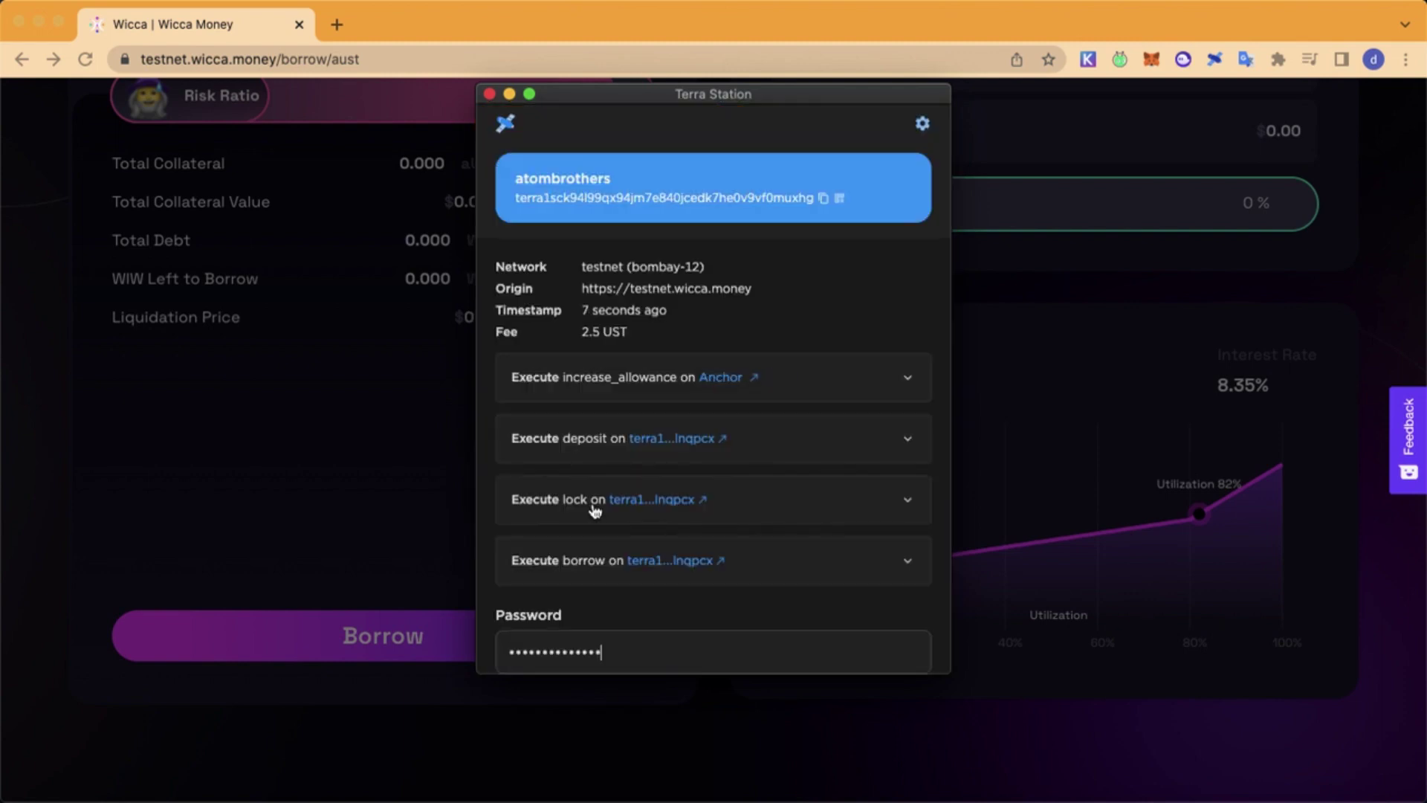
{"action": "scroll", "coordinate": [682, 500], "scroll_direction": "down", "scroll_amount": 3}
{"action": "left_click", "coordinate": [849, 639]}
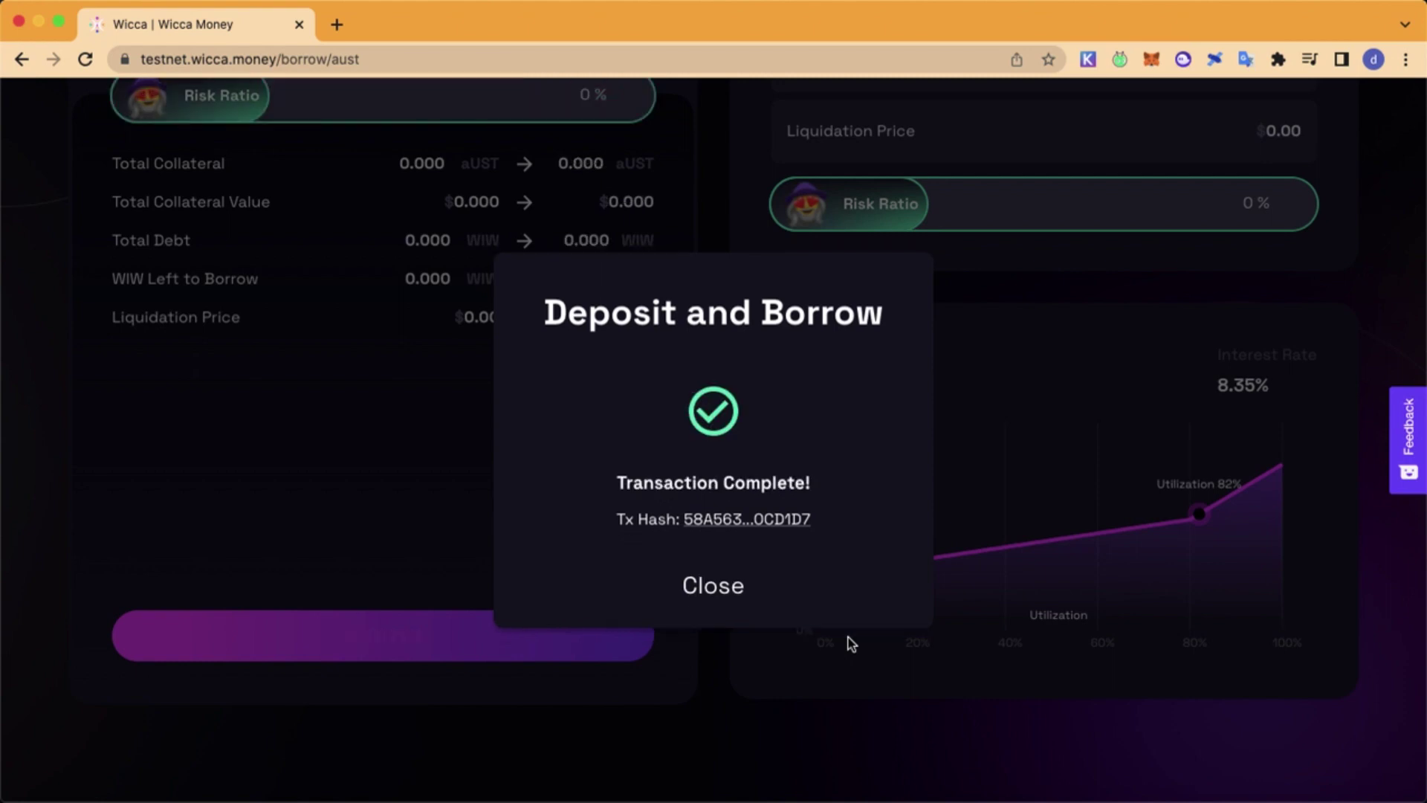
{"action": "left_click", "coordinate": [719, 585]}
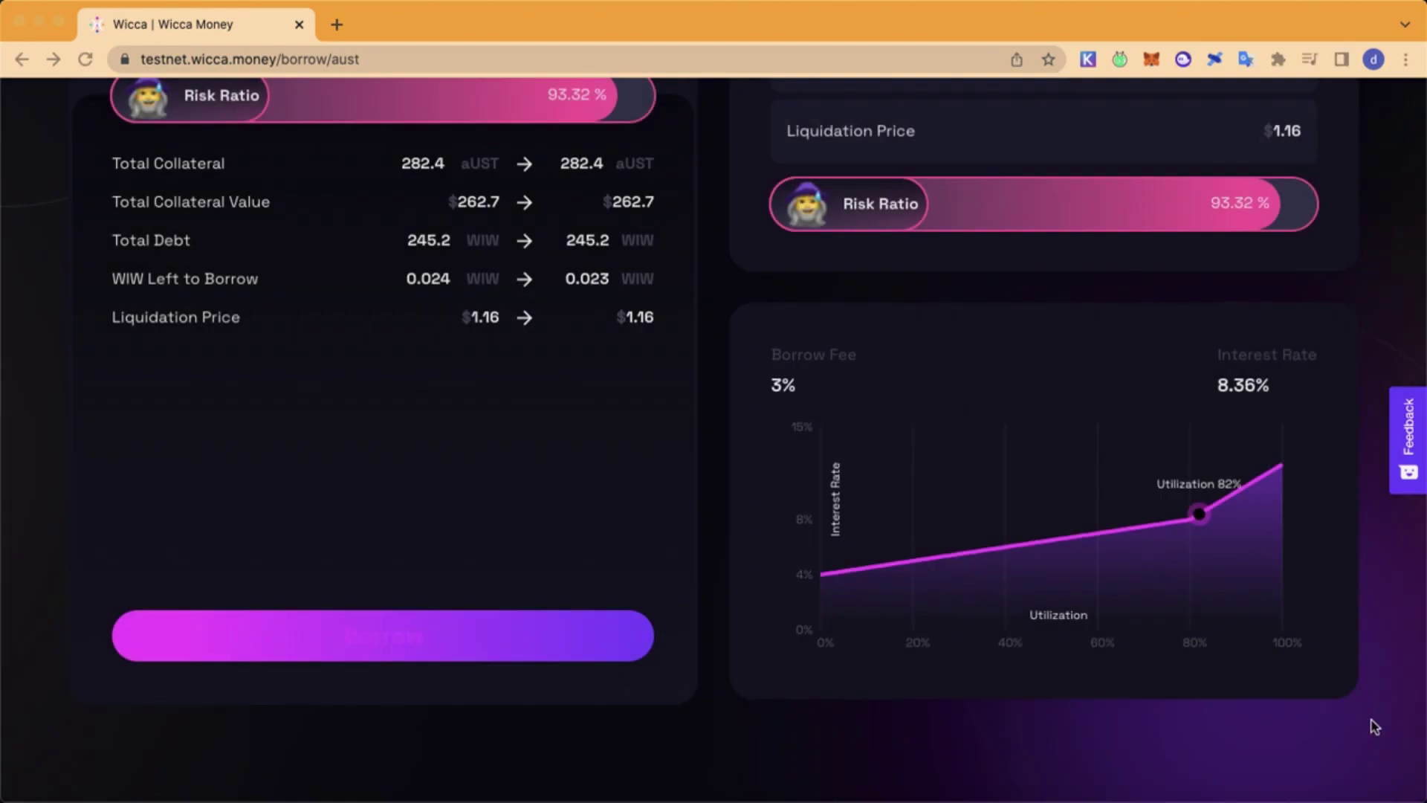
Open the withdrawal form for the aUST strategy under My Position and set the maximum amount of 17.914488 aUST.
{"action": "left_click", "coordinate": [591, 407]}
{"action": "scroll", "coordinate": [594, 402], "scroll_direction": "up", "scroll_amount": 10}
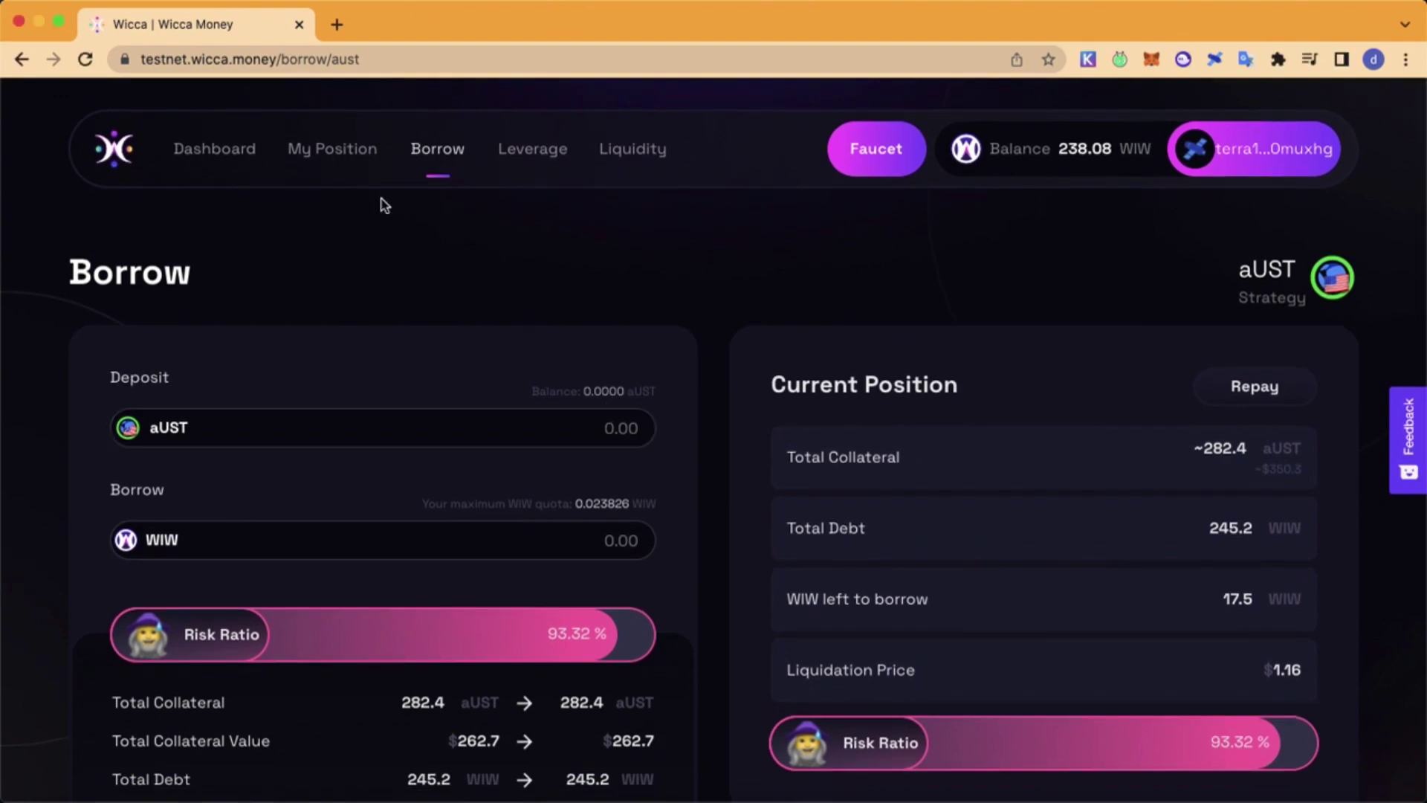
{"action": "left_click", "coordinate": [315, 151]}
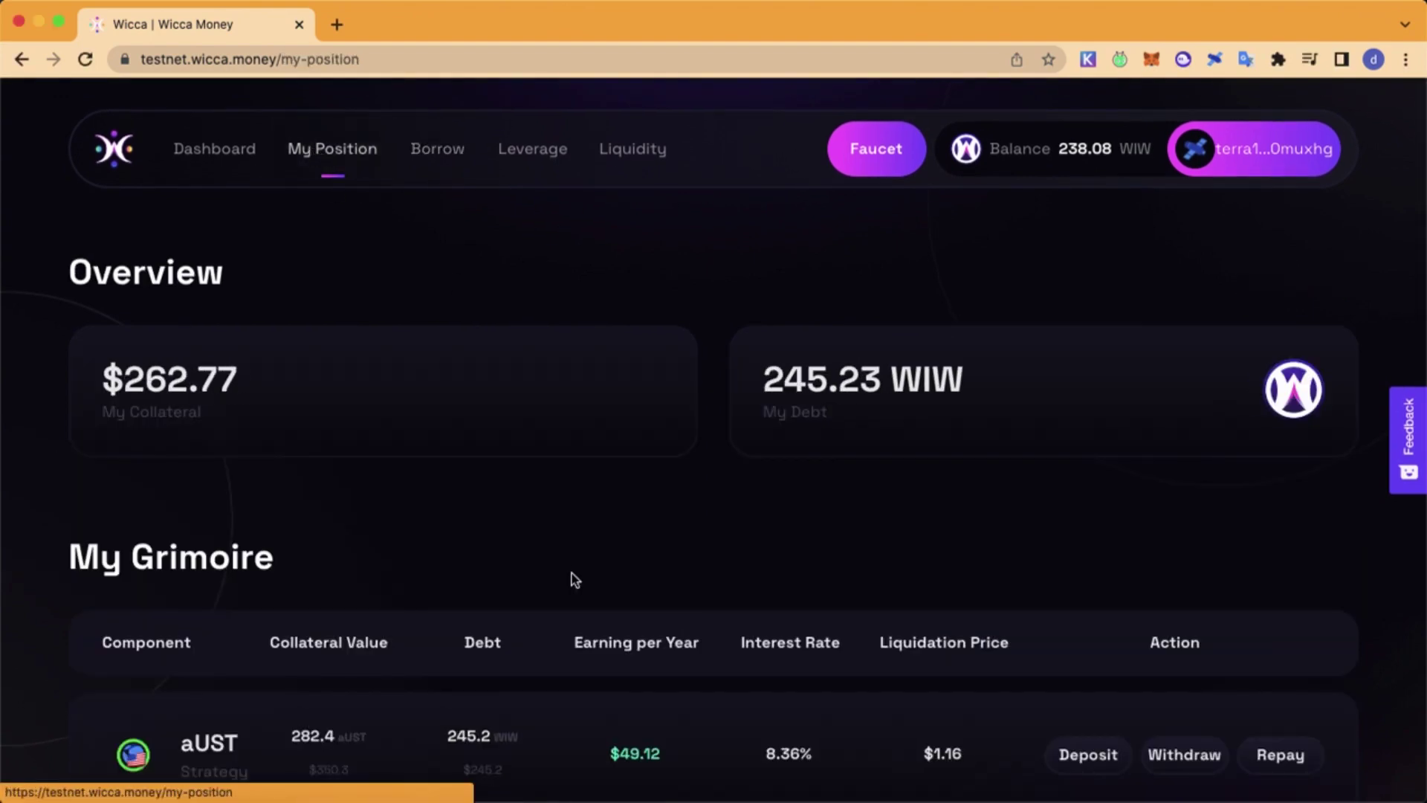
{"action": "scroll", "coordinate": [665, 639], "scroll_direction": "down", "scroll_amount": 3}
{"action": "scroll", "coordinate": [667, 643], "scroll_direction": "down", "scroll_amount": 2}
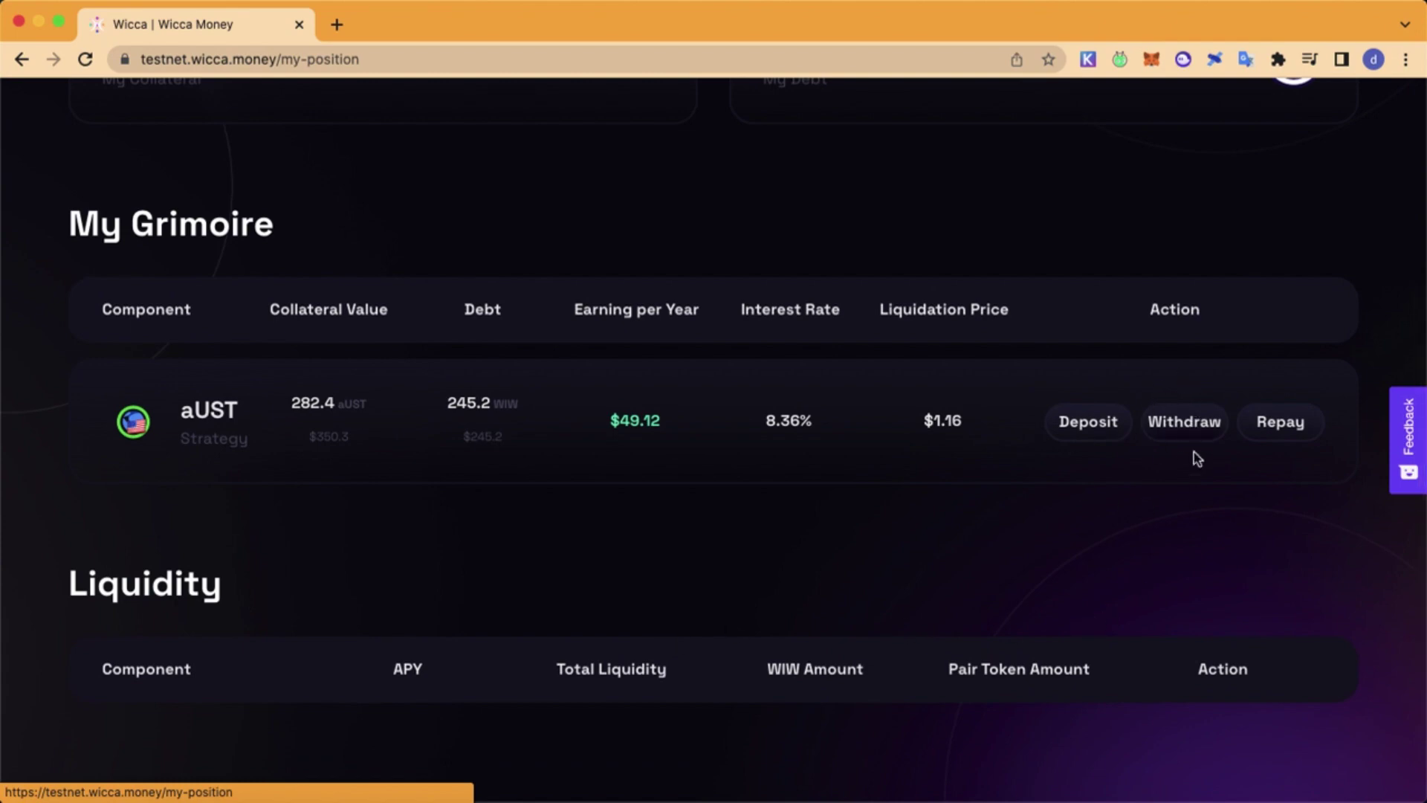
{"action": "left_click", "coordinate": [1182, 419]}
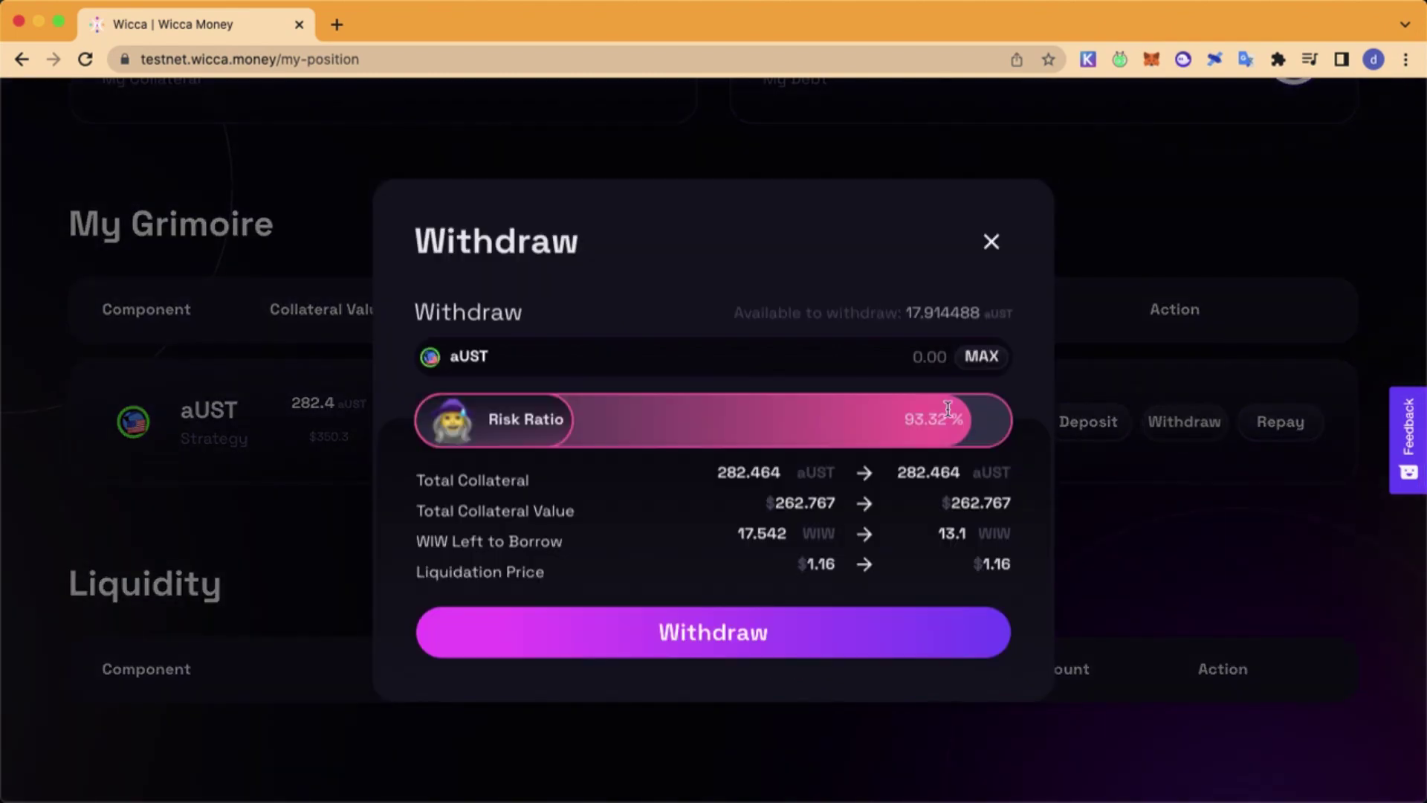
{"action": "left_click", "coordinate": [981, 356]}
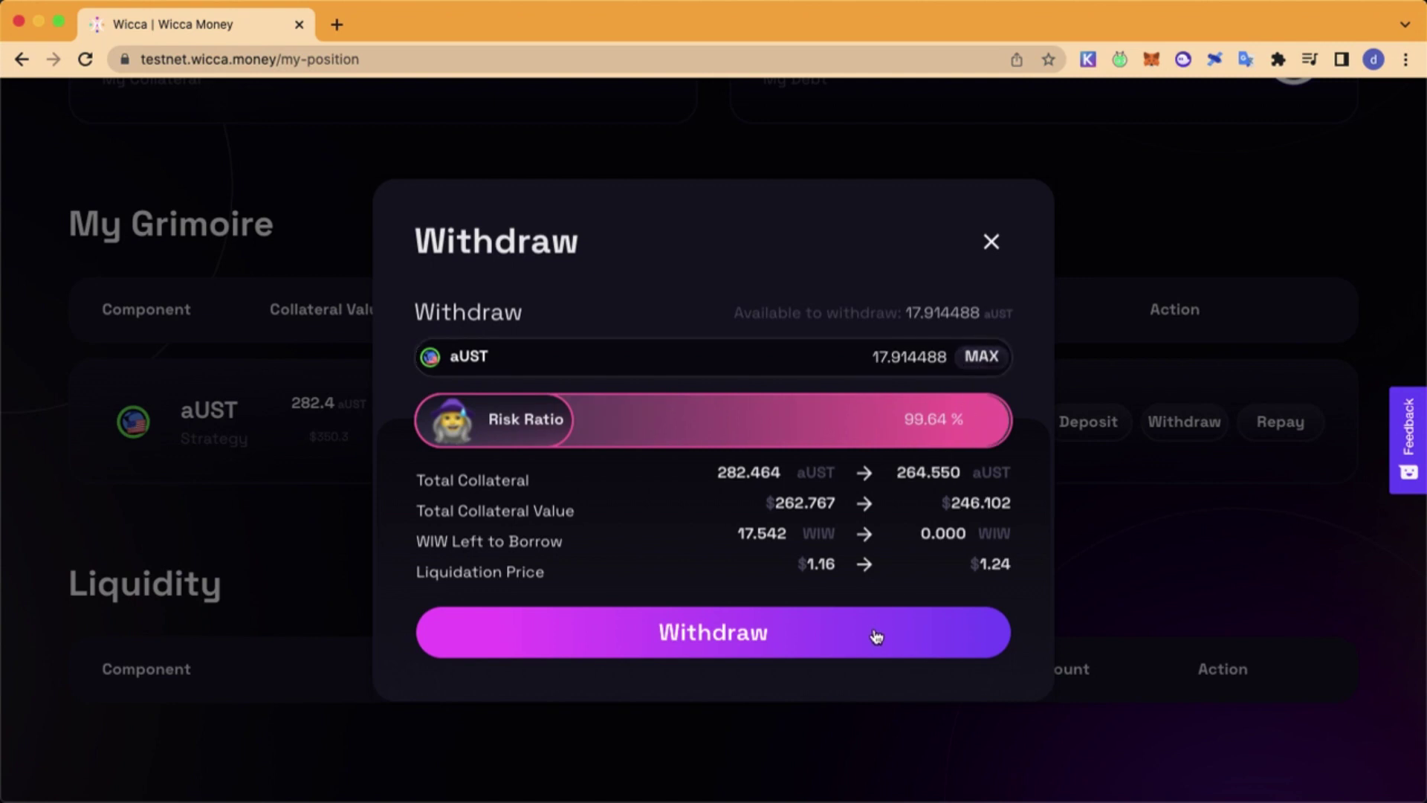
Submit the aUST withdrawal, post it from the wallet, and close the transaction report and withdrawal form.
{"action": "left_click", "coordinate": [851, 638]}
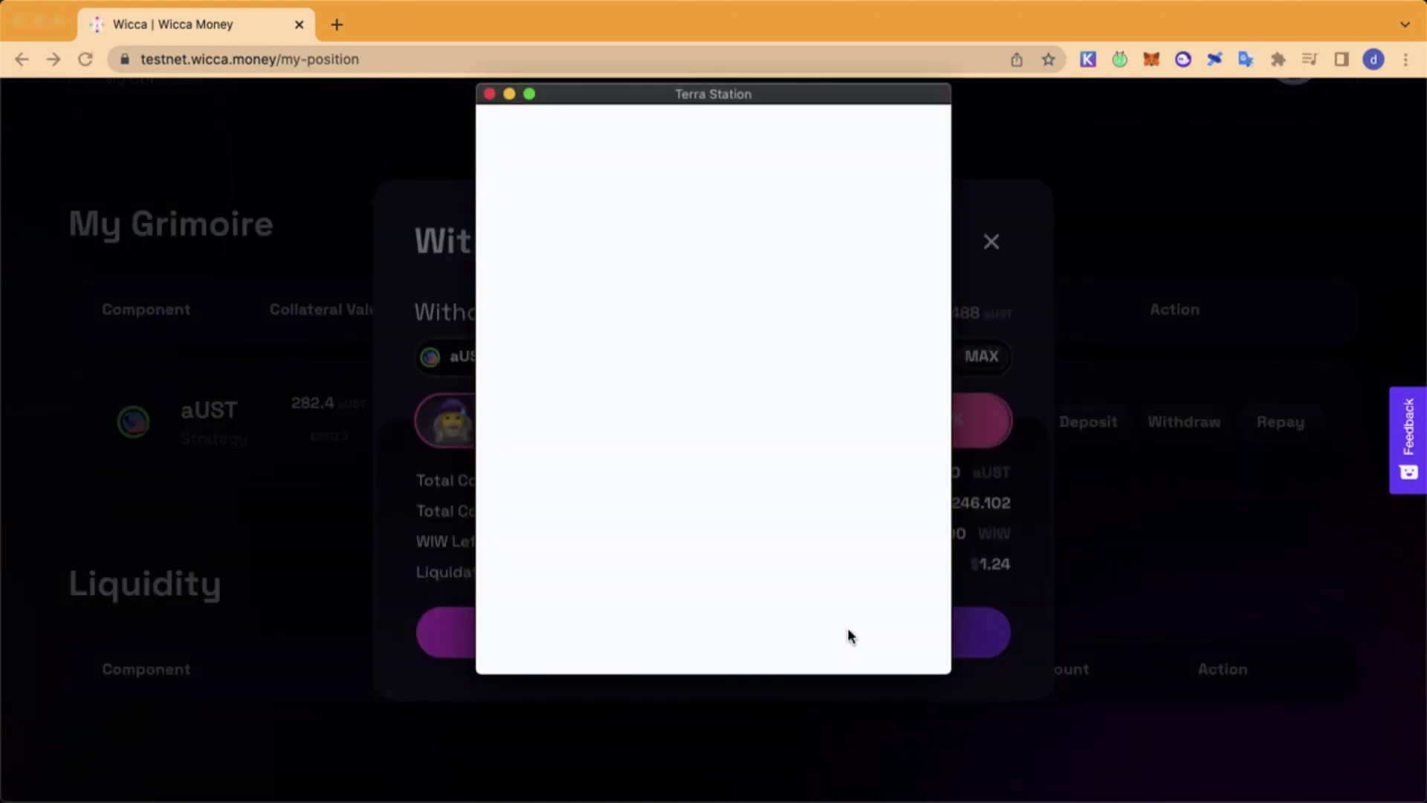
{"action": "left_click", "coordinate": [819, 654]}
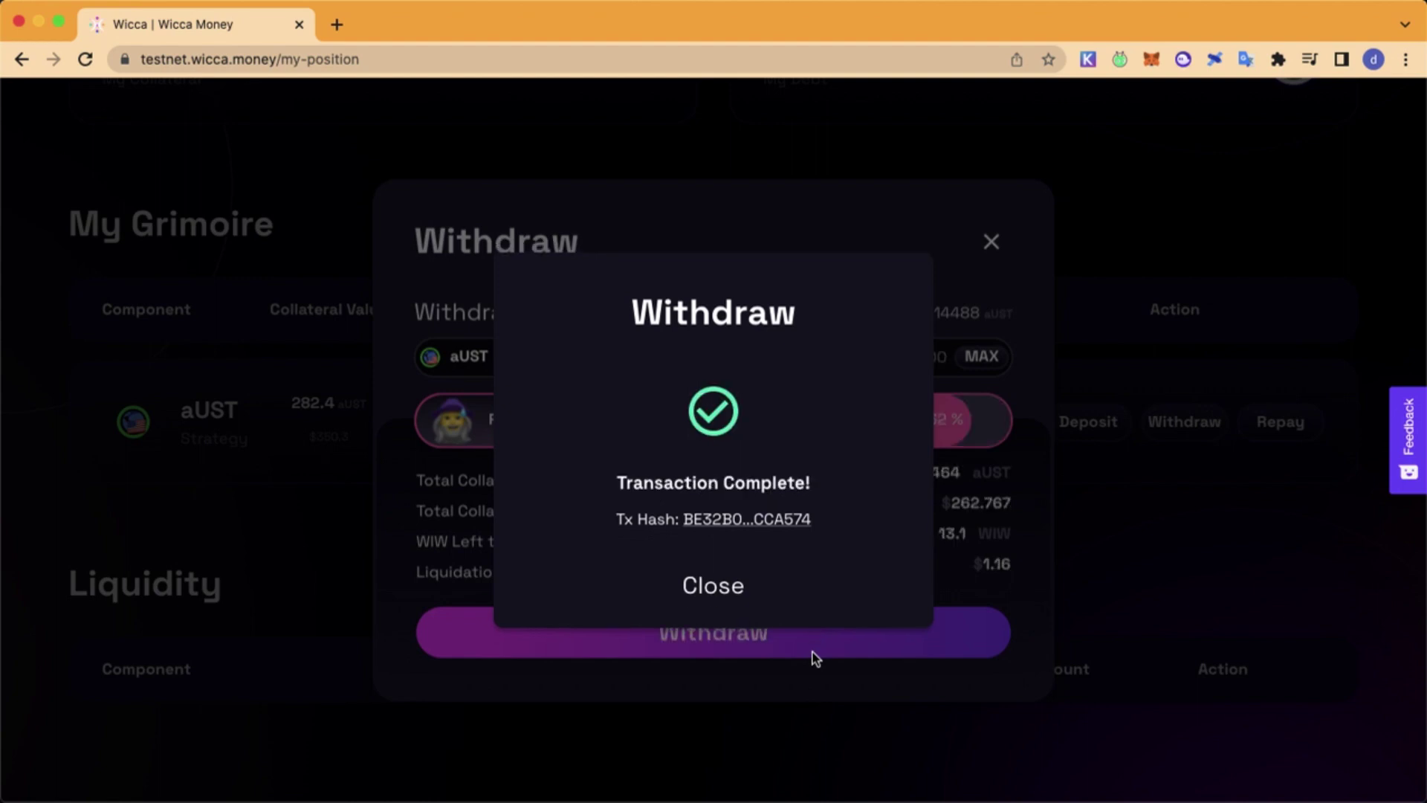
{"action": "left_click", "coordinate": [714, 592]}
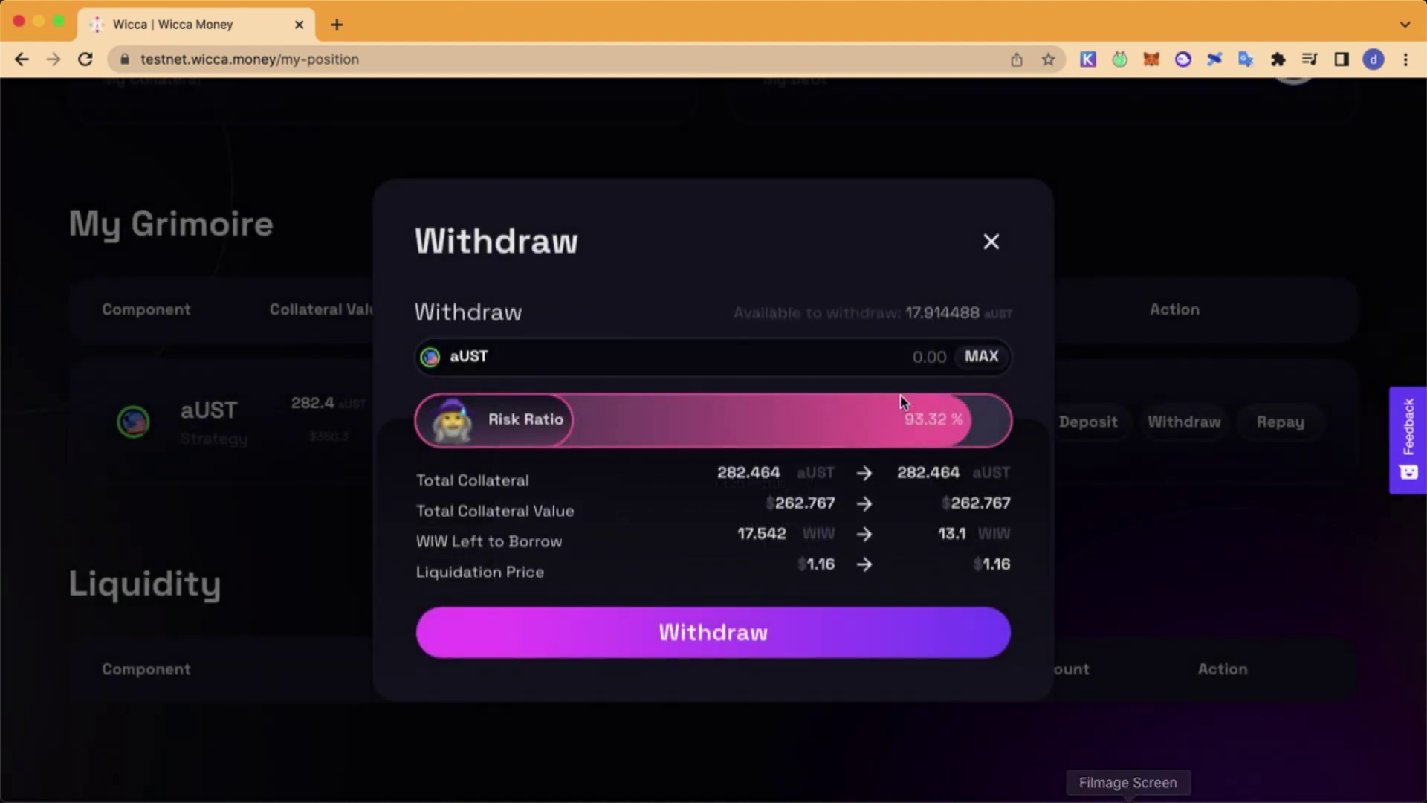
{"action": "left_click", "coordinate": [990, 241]}
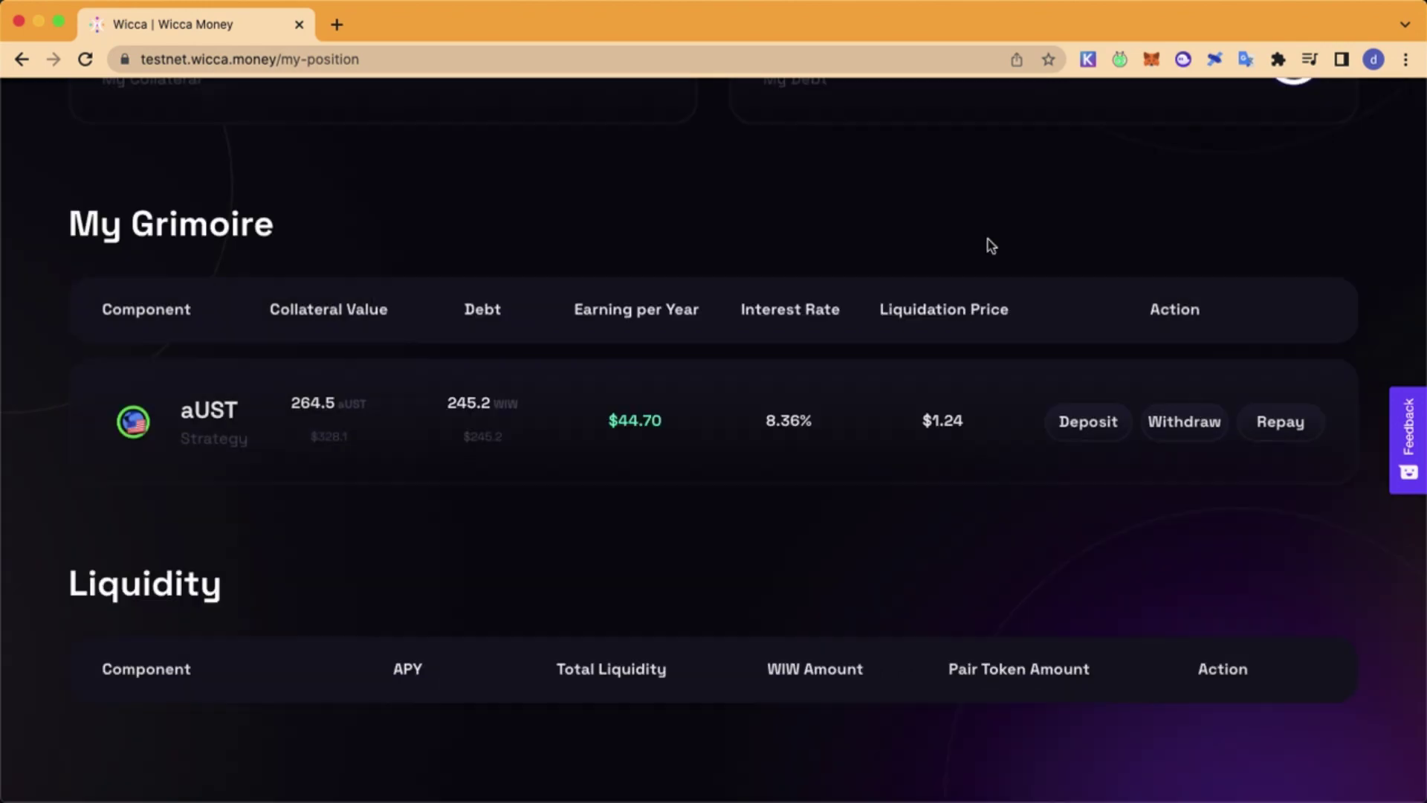
Review the updated position overview and the aUST and LunaX strategies offered for leverage.
{"action": "scroll", "coordinate": [1055, 476], "scroll_direction": "up", "scroll_amount": 2}
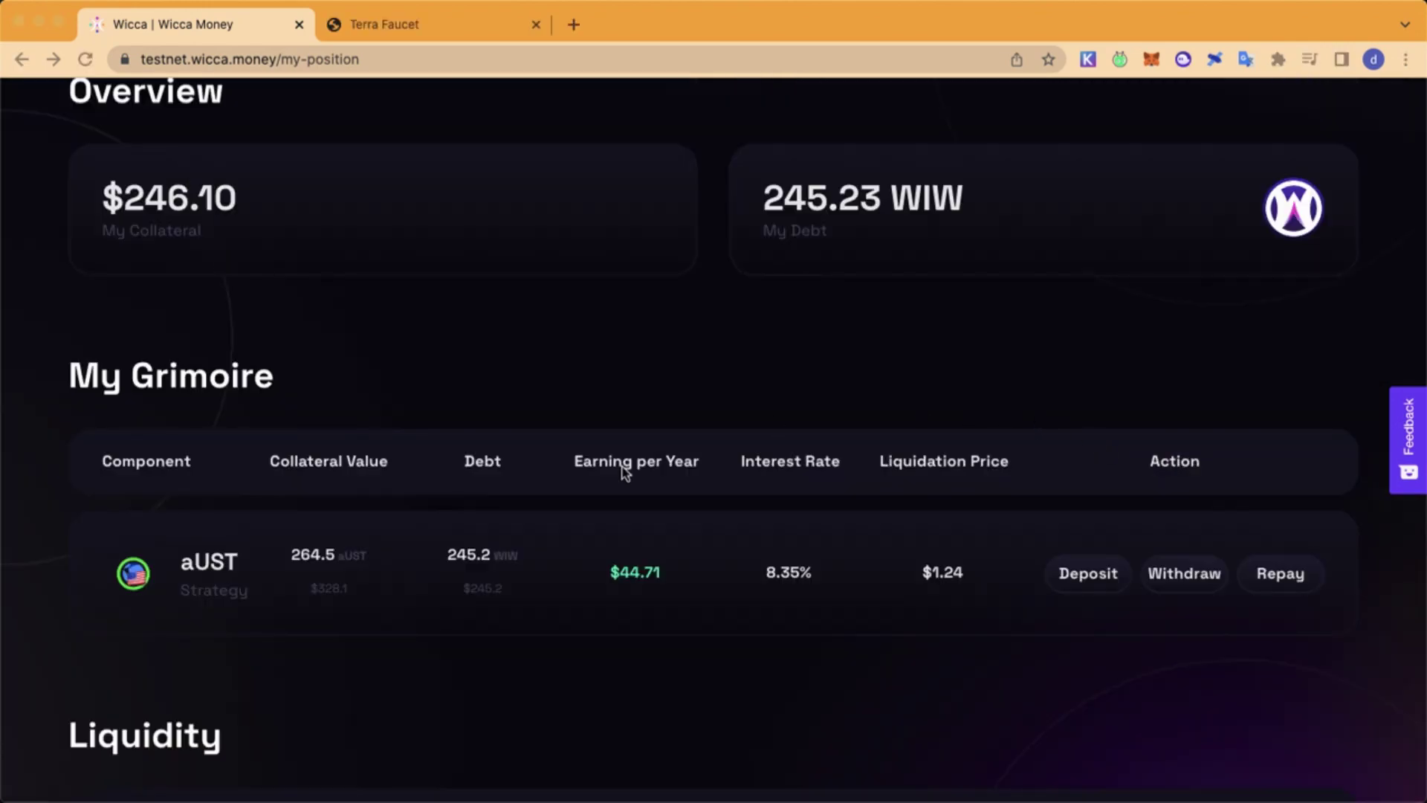
{"action": "scroll", "coordinate": [972, 446], "scroll_direction": "up", "scroll_amount": 2}
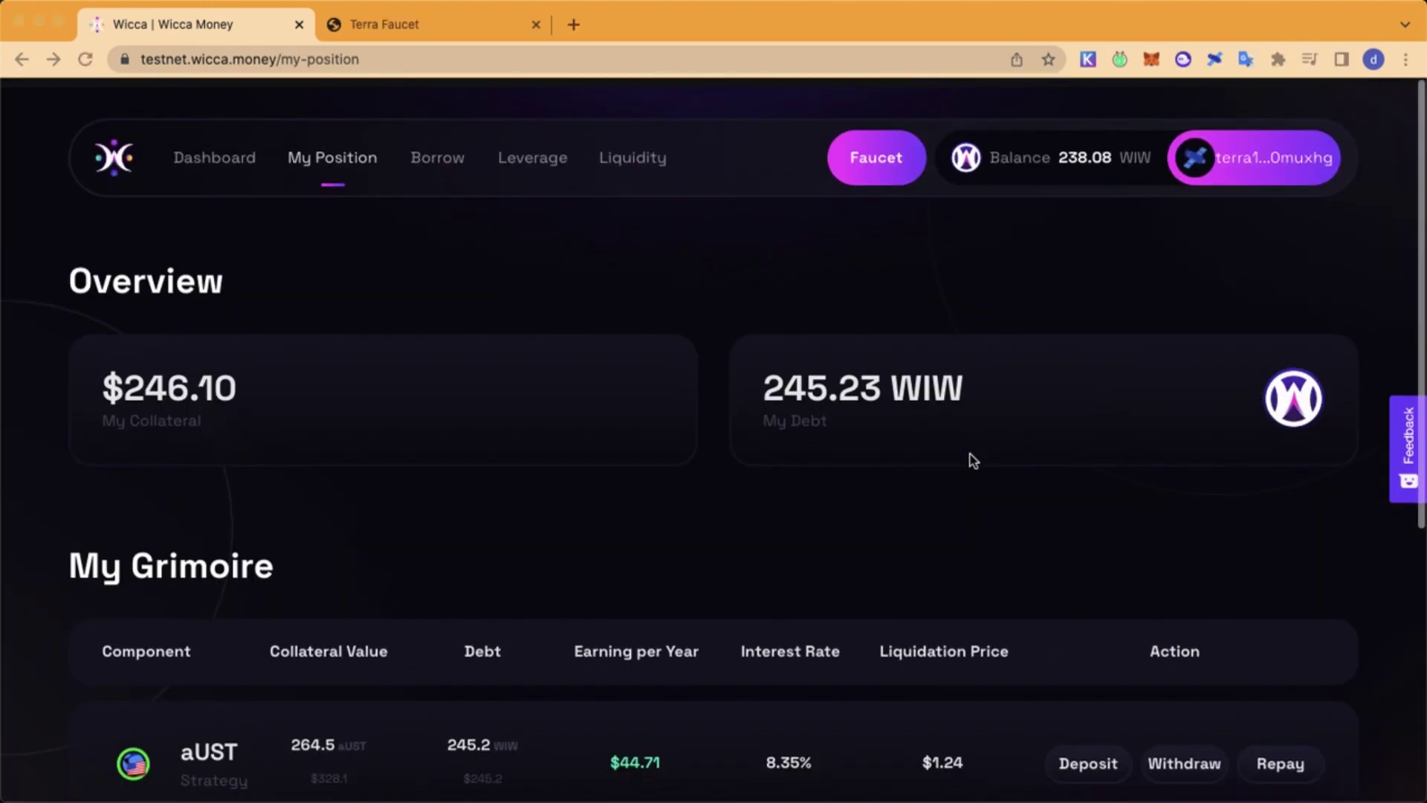
{"action": "left_click", "coordinate": [540, 153]}
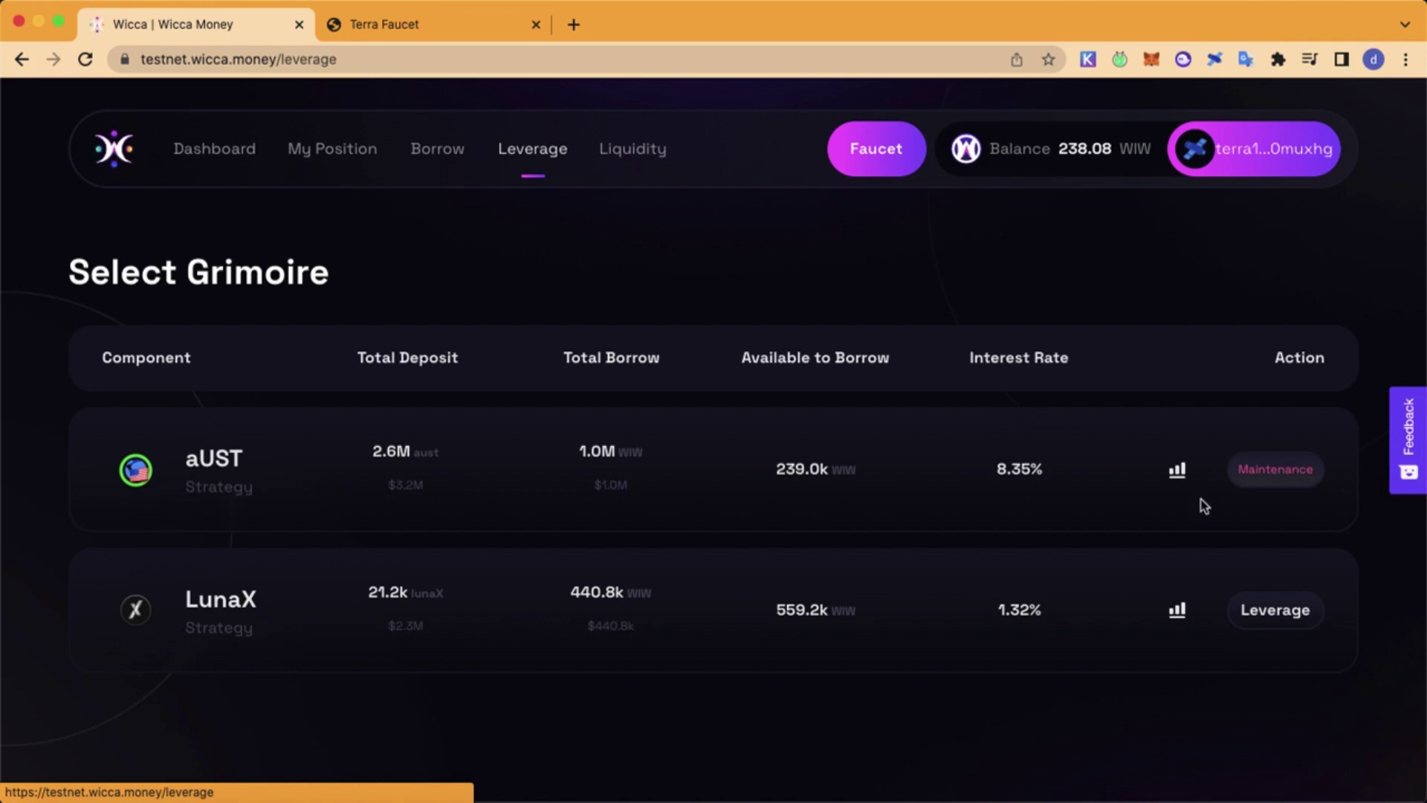
{"action": "left_click_drag", "start_coordinate": [193, 628], "coordinate": [121, 592]}
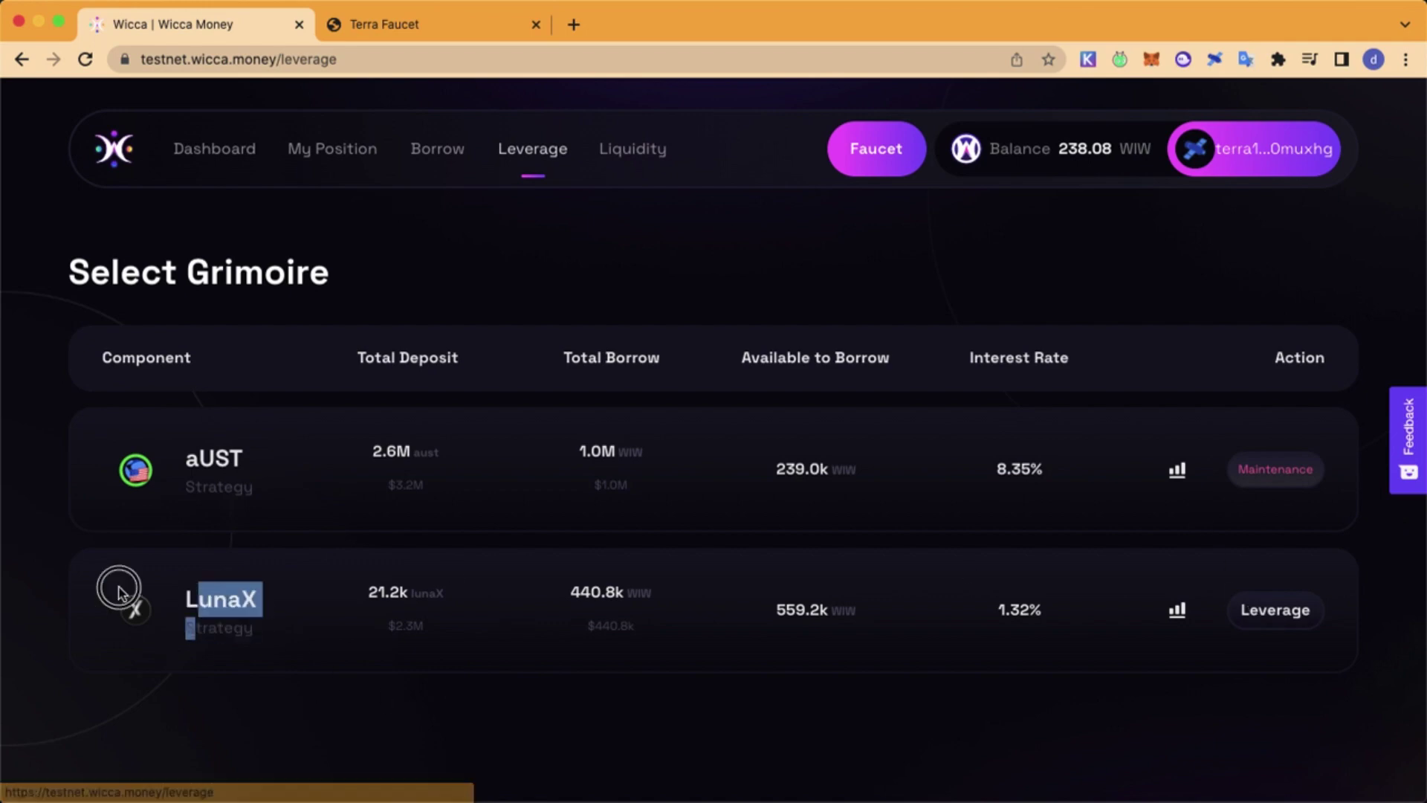
{"action": "left_click", "coordinate": [926, 632]}
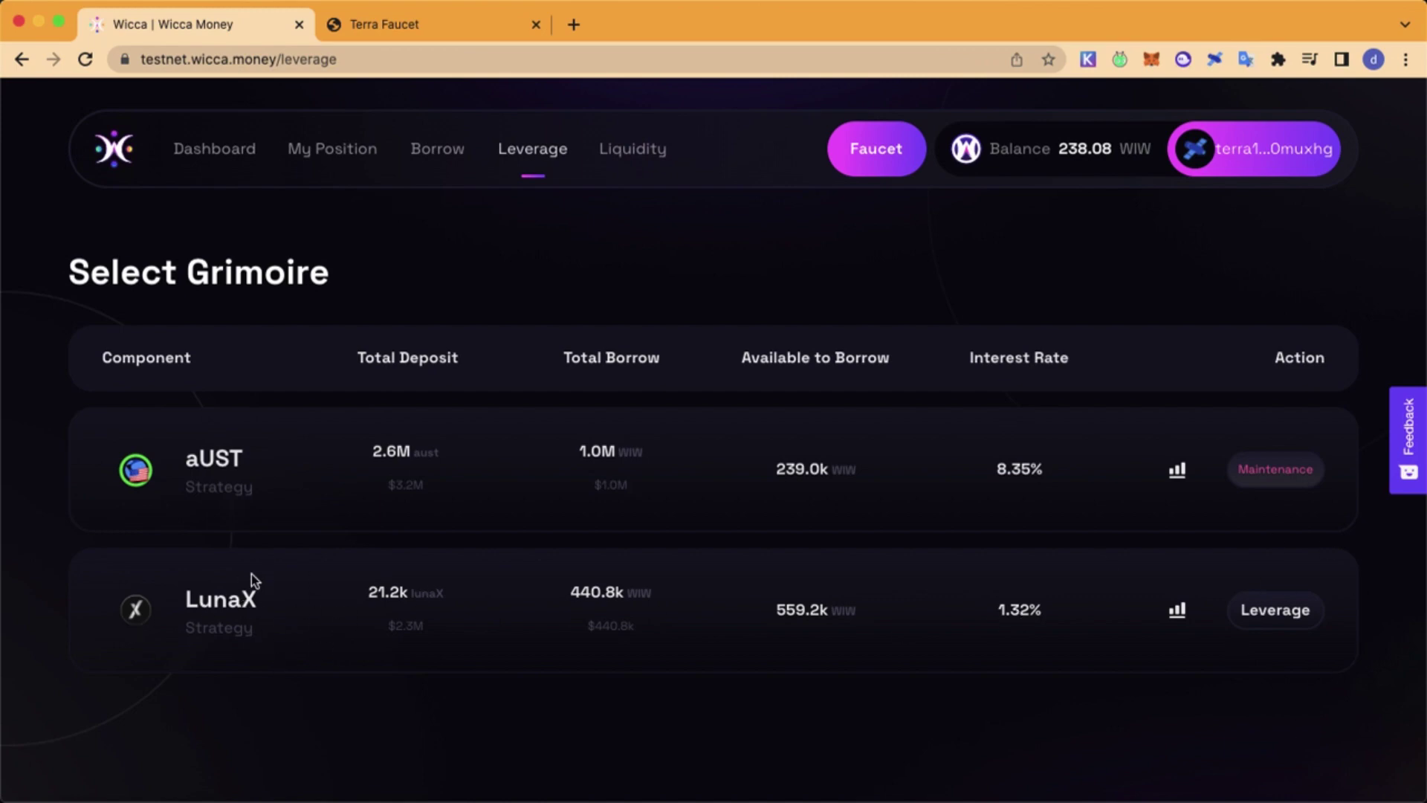
Open the LunaX faucet instructions and set the full balance of 4.996 Luna as the amount to convert.
{"action": "left_click", "coordinate": [890, 151]}
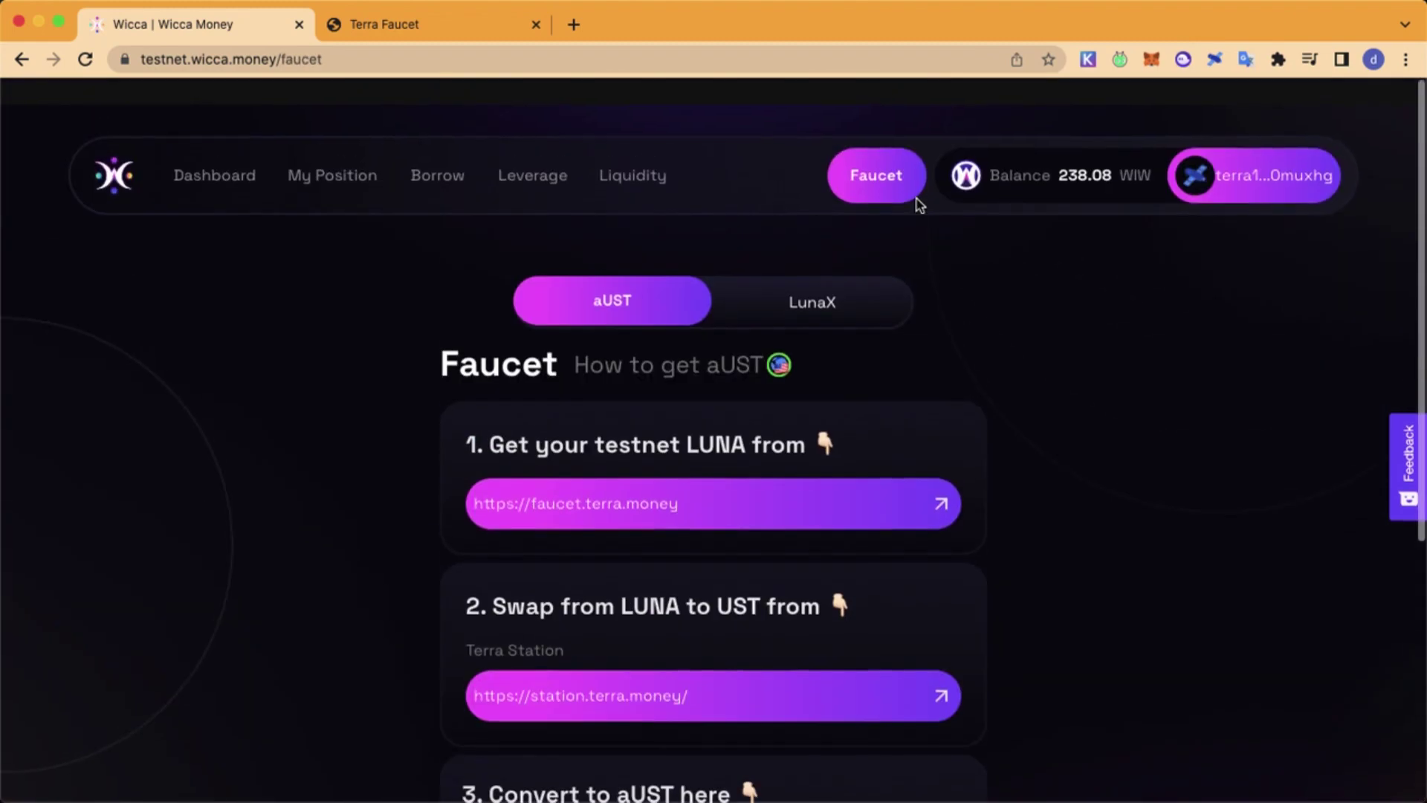
{"action": "scroll", "coordinate": [707, 254], "scroll_direction": "down", "scroll_amount": 1}
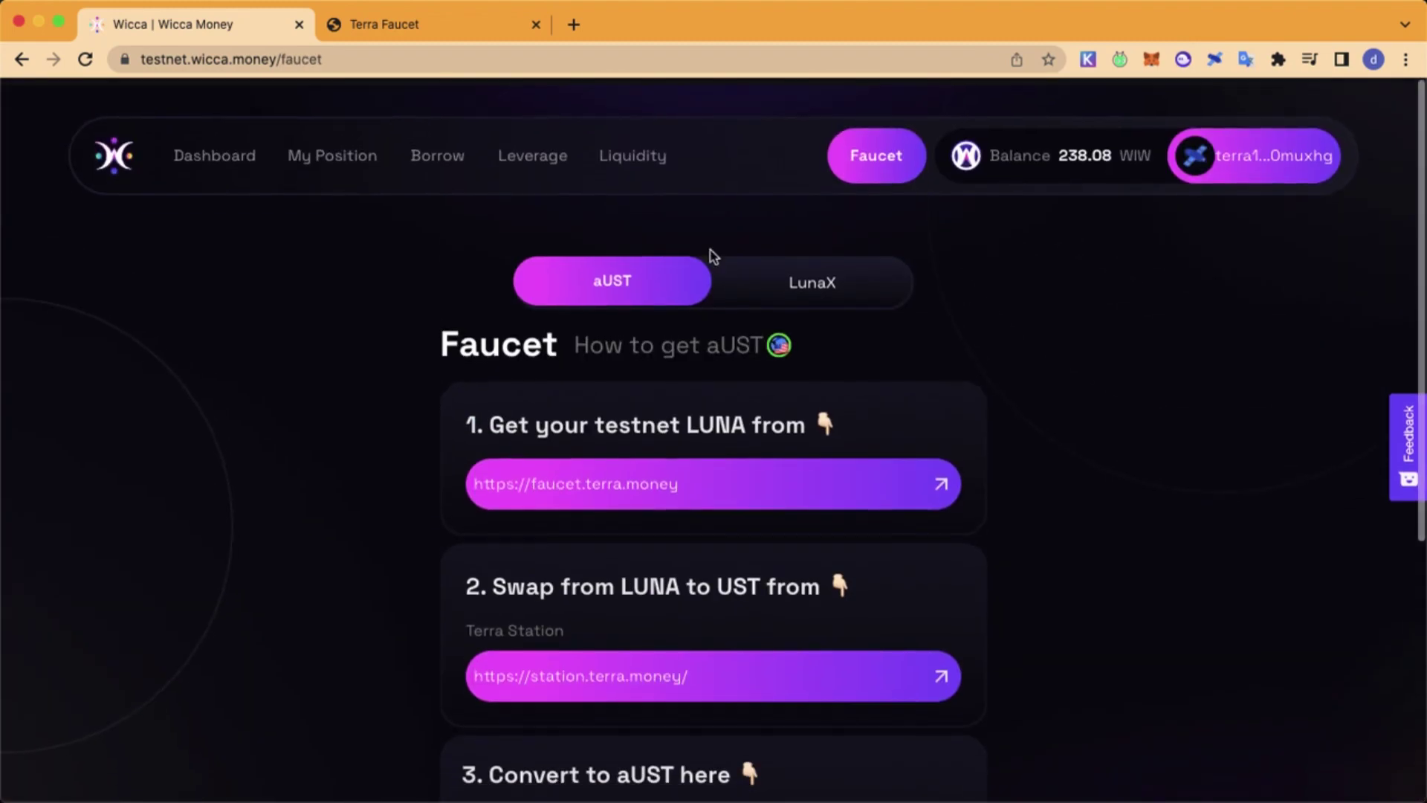
{"action": "left_click", "coordinate": [828, 279]}
{"action": "scroll", "coordinate": [1008, 434], "scroll_direction": "down", "scroll_amount": 5}
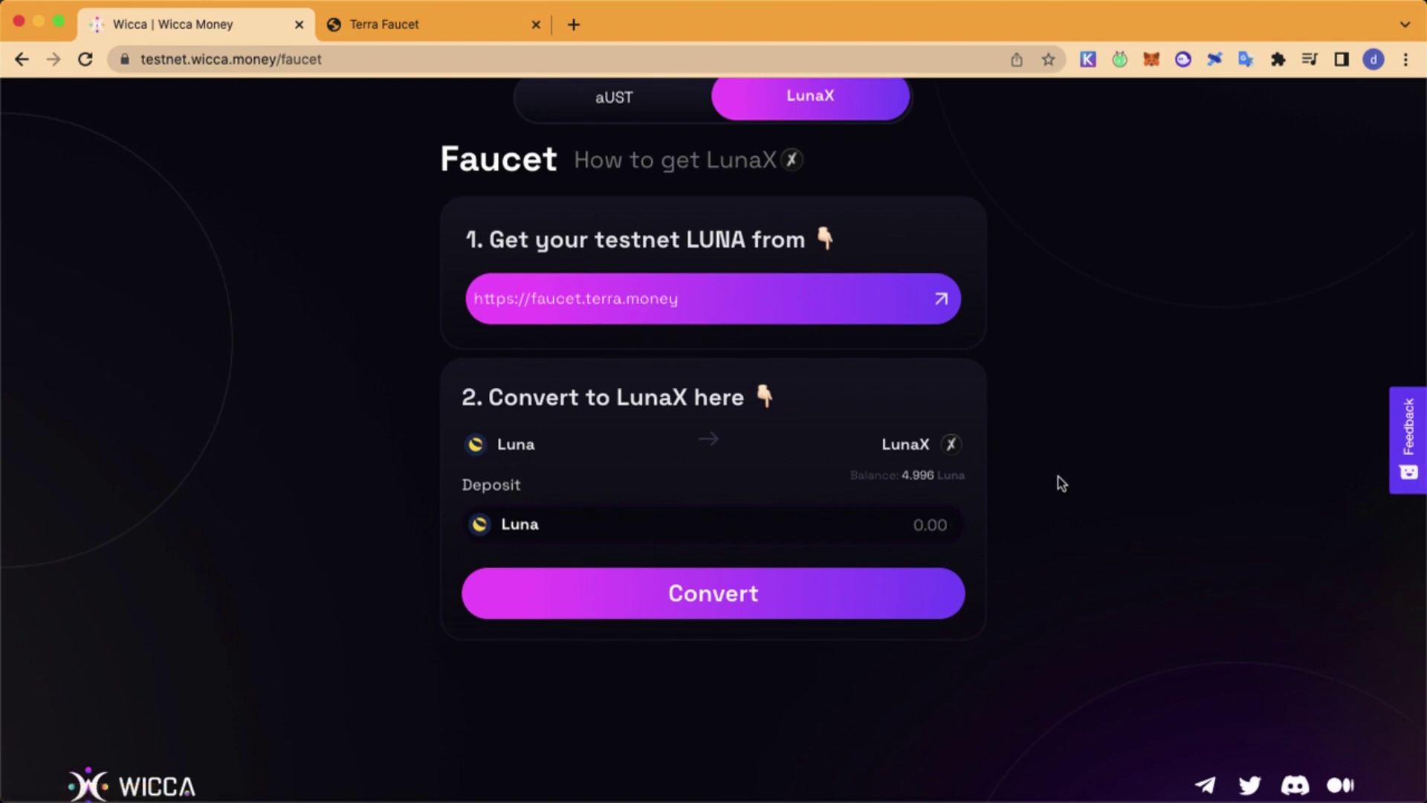
{"action": "left_click", "coordinate": [879, 527]}
{"action": "left_click", "coordinate": [944, 476]}
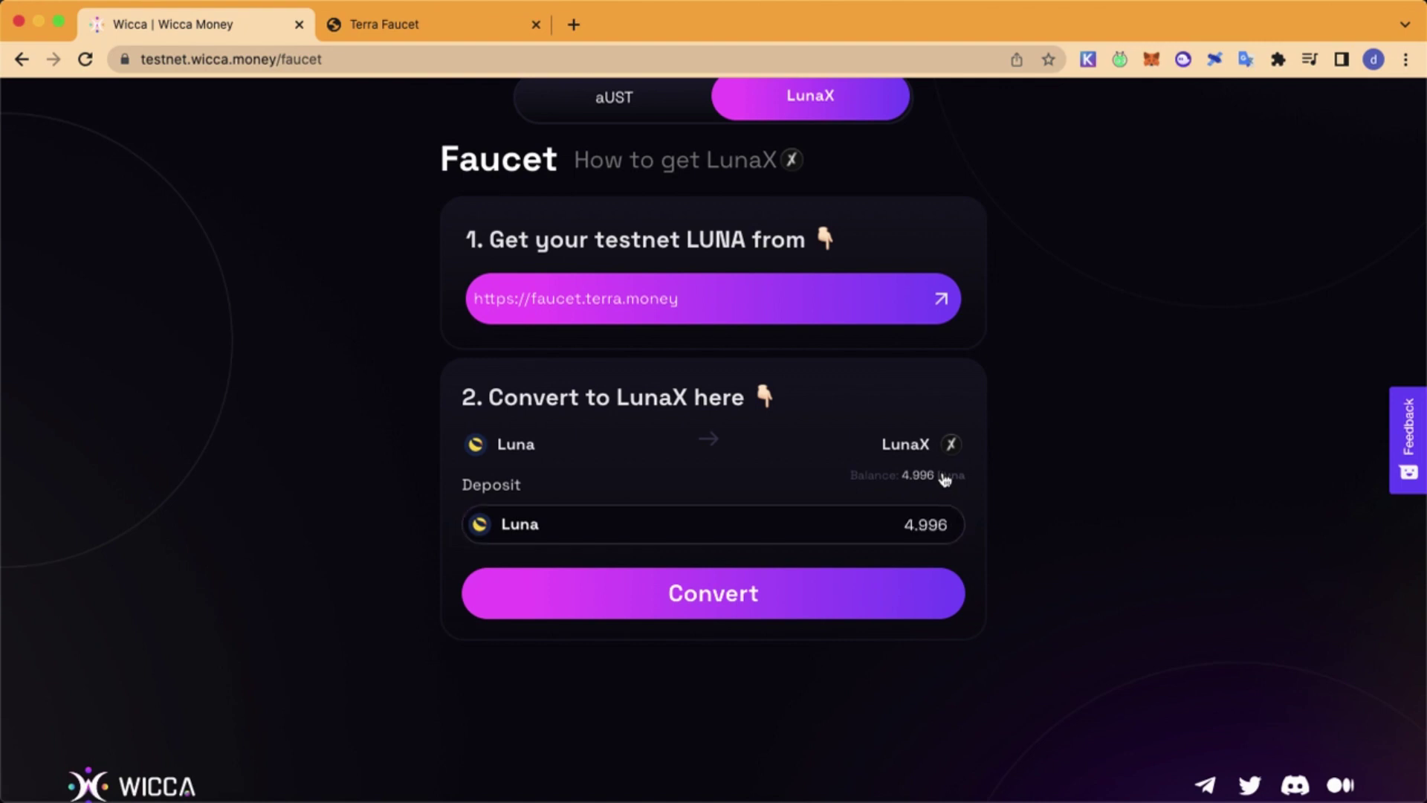
Convert the Luna to LunaX by posting the transaction from the wallet, then dismiss the transaction report.
{"action": "left_click", "coordinate": [756, 599]}
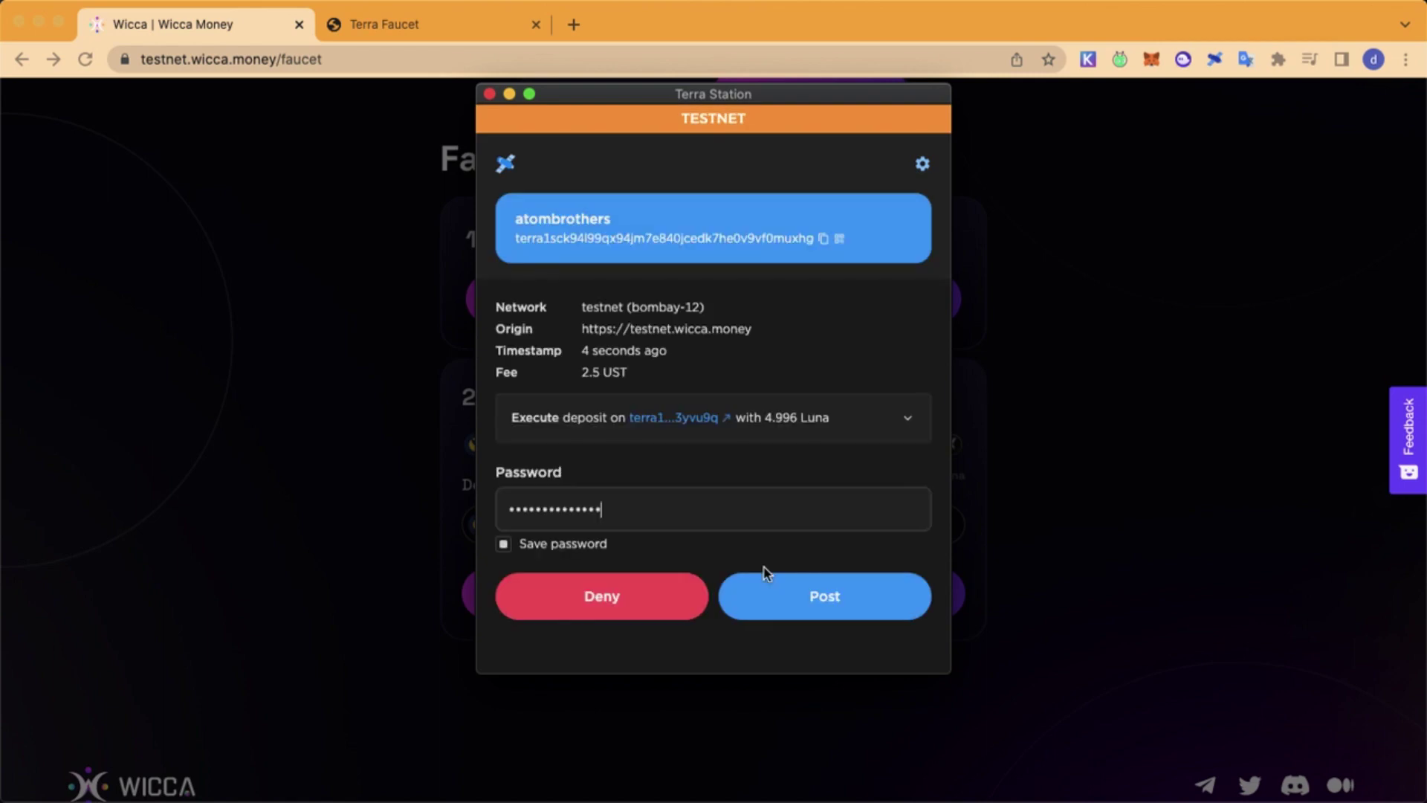
{"action": "left_click", "coordinate": [782, 581]}
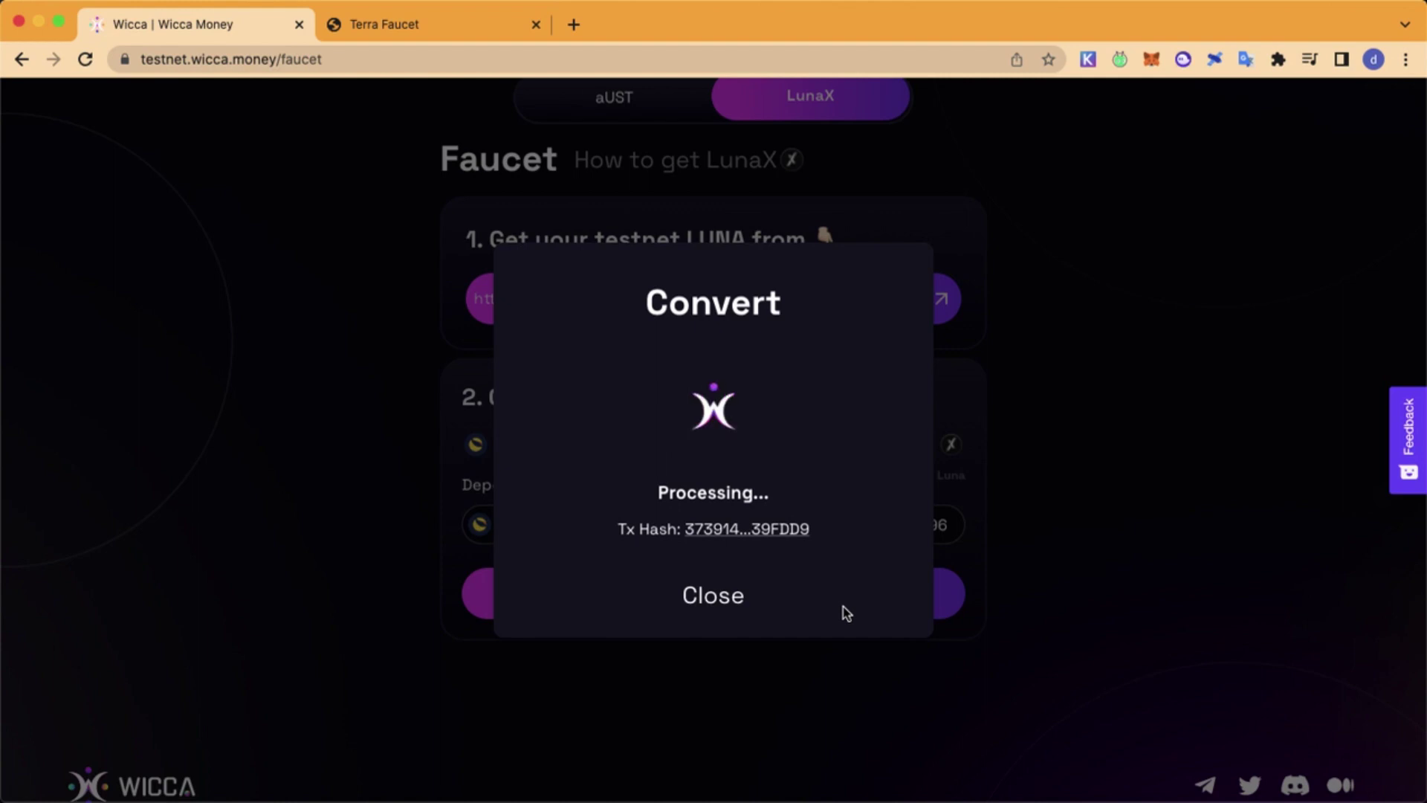
{"action": "left_click", "coordinate": [738, 594]}
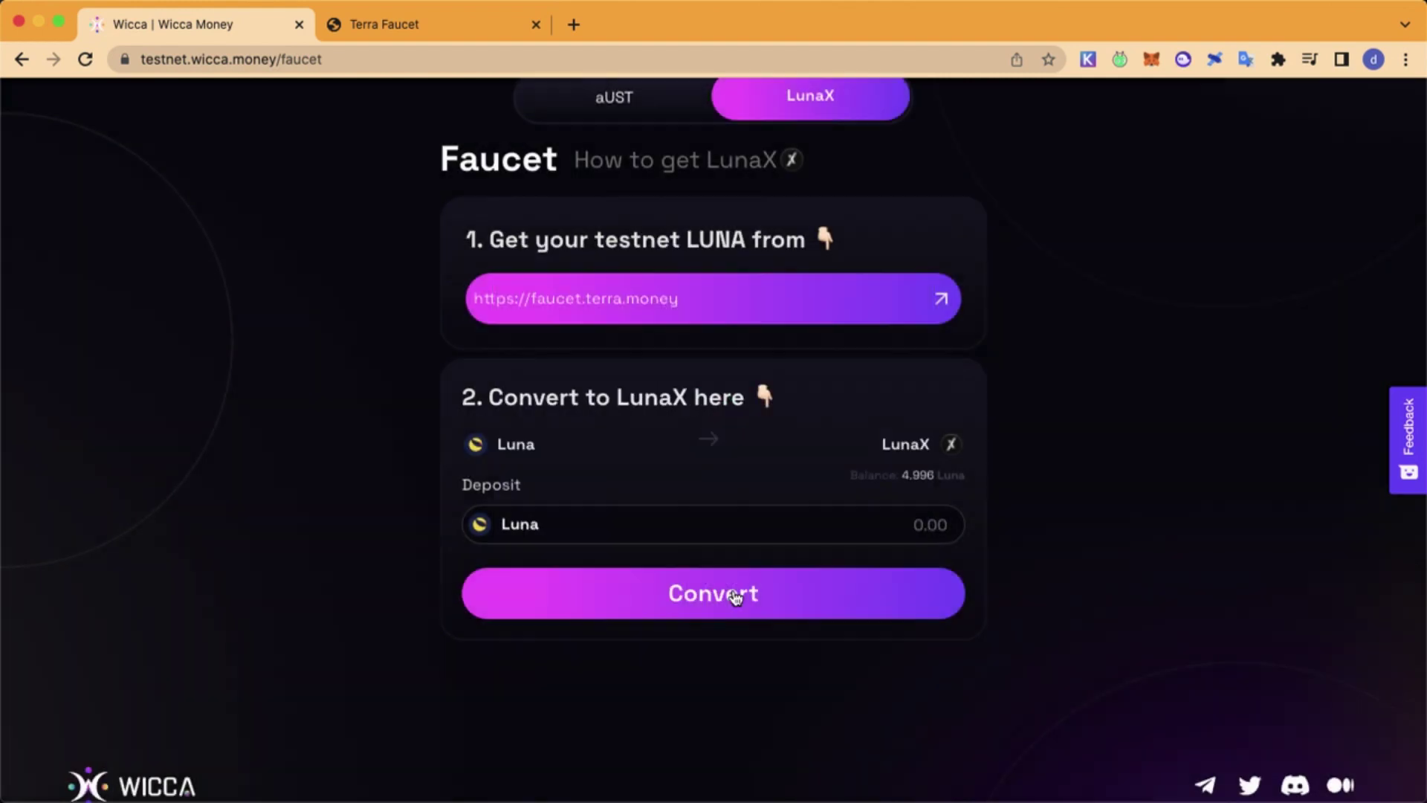
Open the LunaX strategy from the list of borrow strategies.
{"action": "scroll", "coordinate": [978, 374], "scroll_direction": "up", "scroll_amount": 3}
{"action": "scroll", "coordinate": [978, 374], "scroll_direction": "up", "scroll_amount": 2}
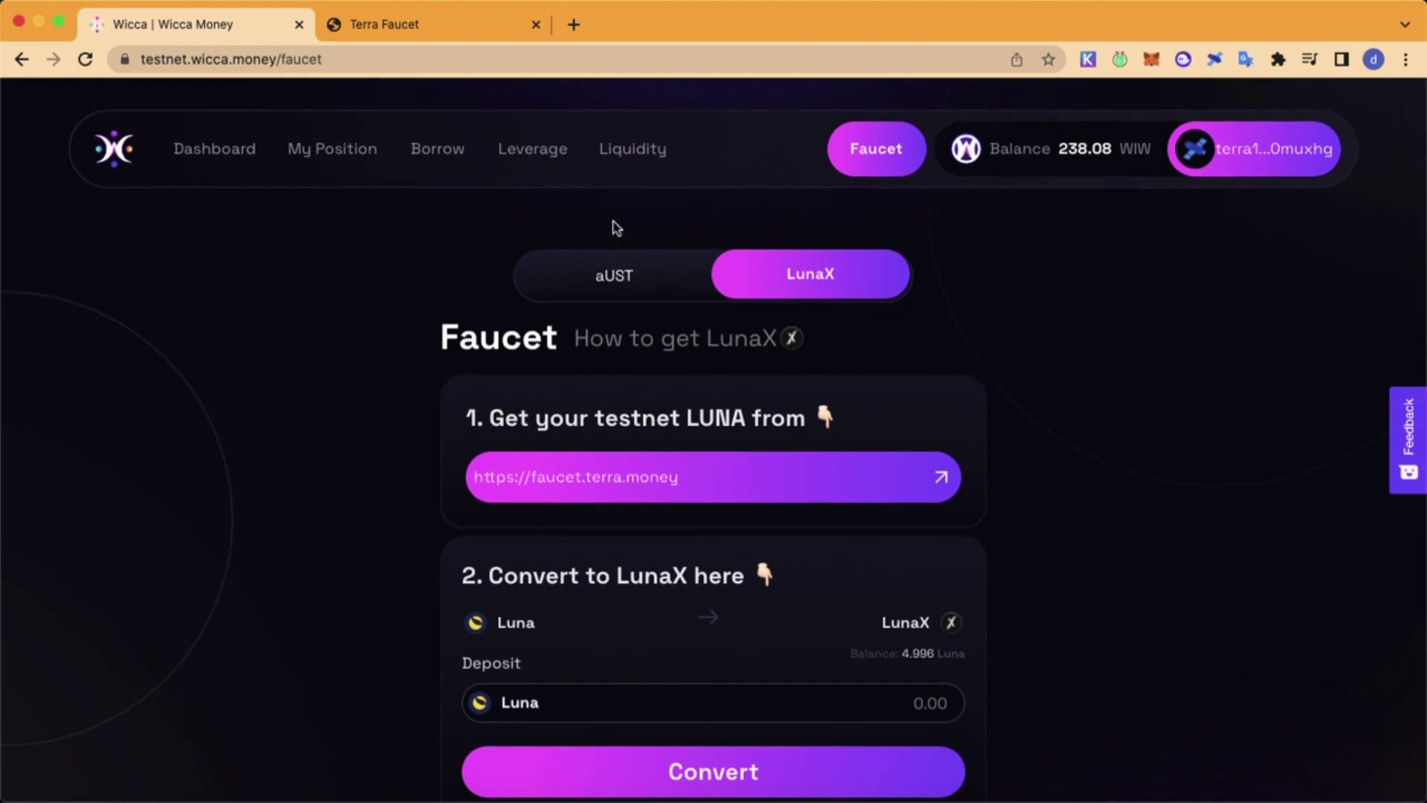
{"action": "left_click", "coordinate": [437, 151]}
{"action": "scroll", "coordinate": [796, 394], "scroll_direction": "down", "scroll_amount": 1}
{"action": "scroll", "coordinate": [792, 390], "scroll_direction": "down", "scroll_amount": 1}
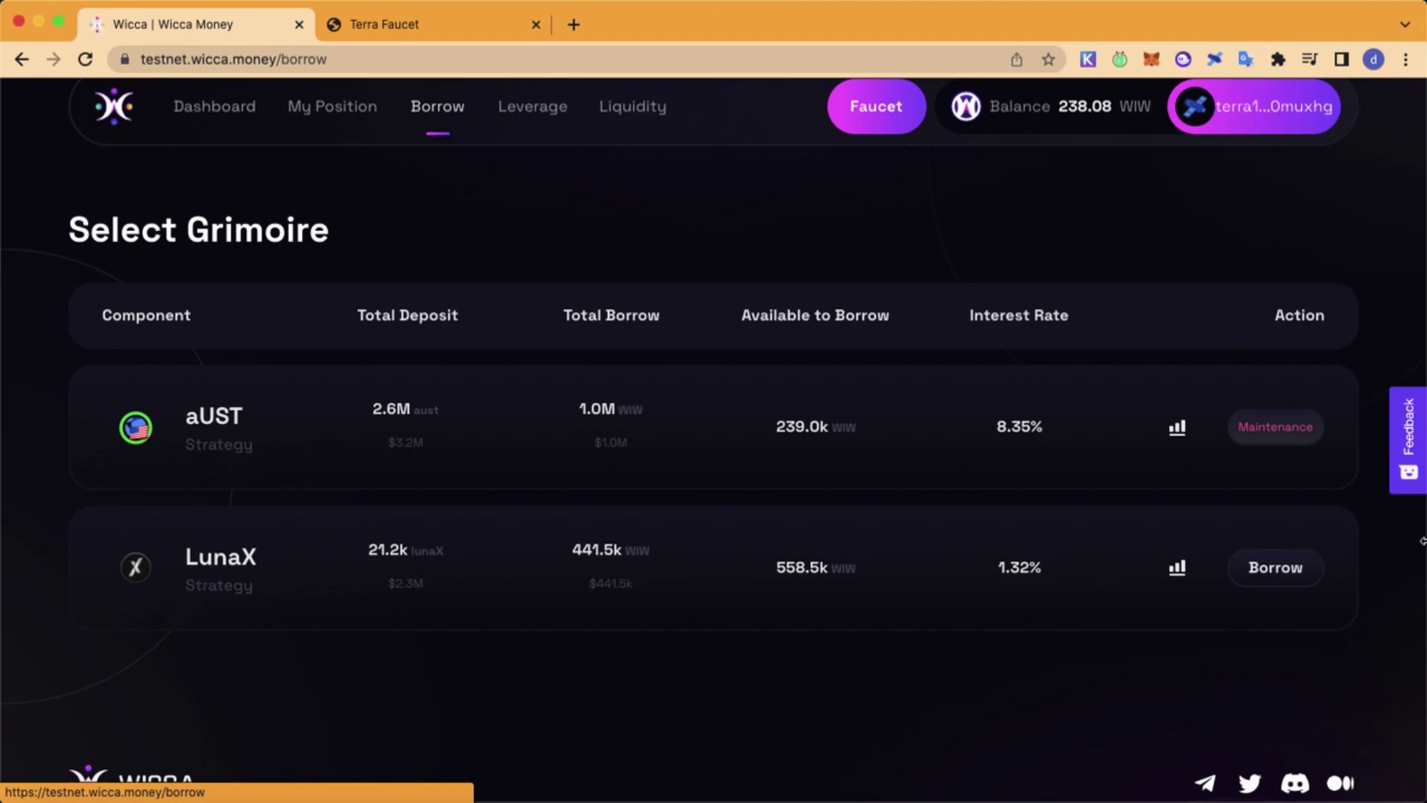
{"action": "left_click", "coordinate": [1275, 567]}
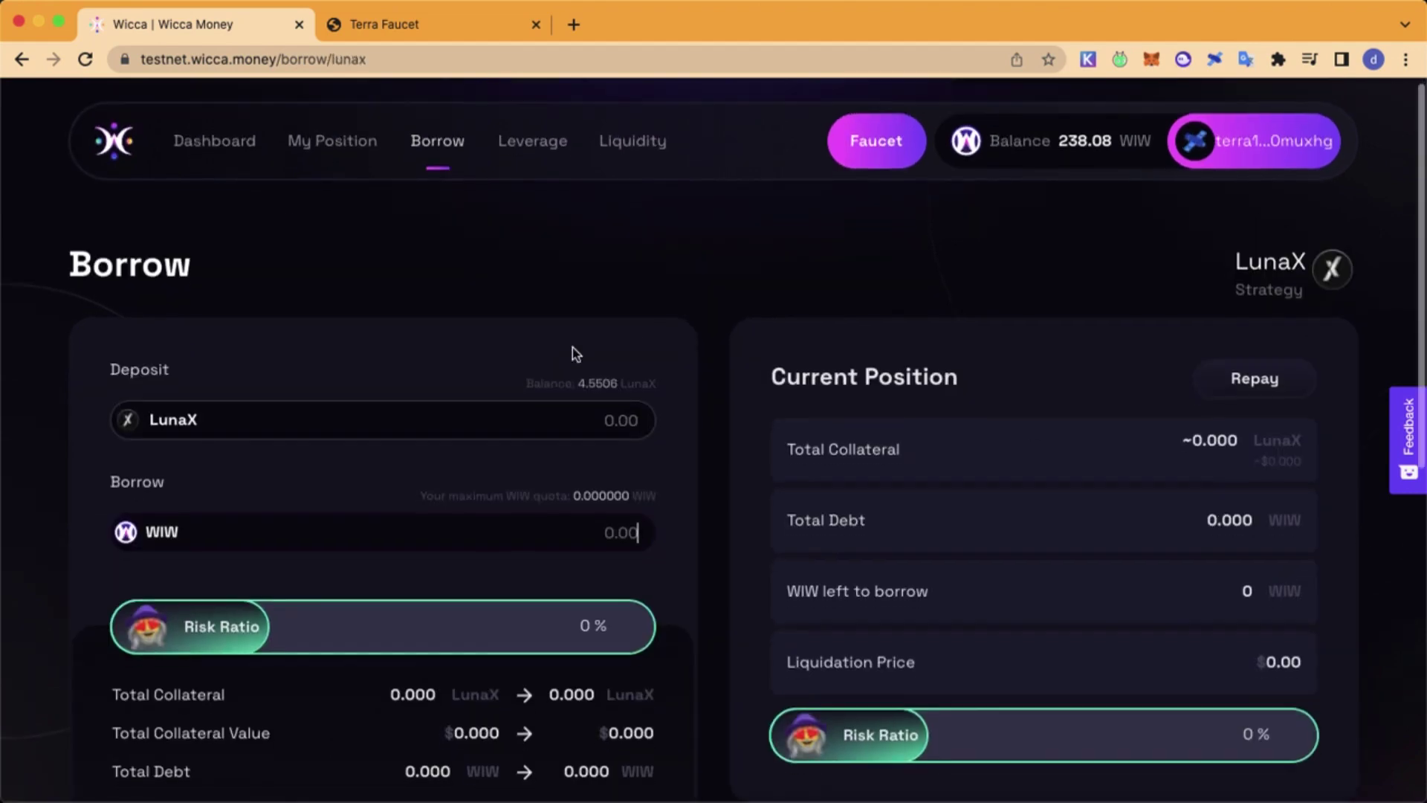
Set the deposit amount for the LunaX borrow strategy to 1 LunaX.
{"action": "scroll", "coordinate": [573, 350], "scroll_direction": "down", "scroll_amount": 1}
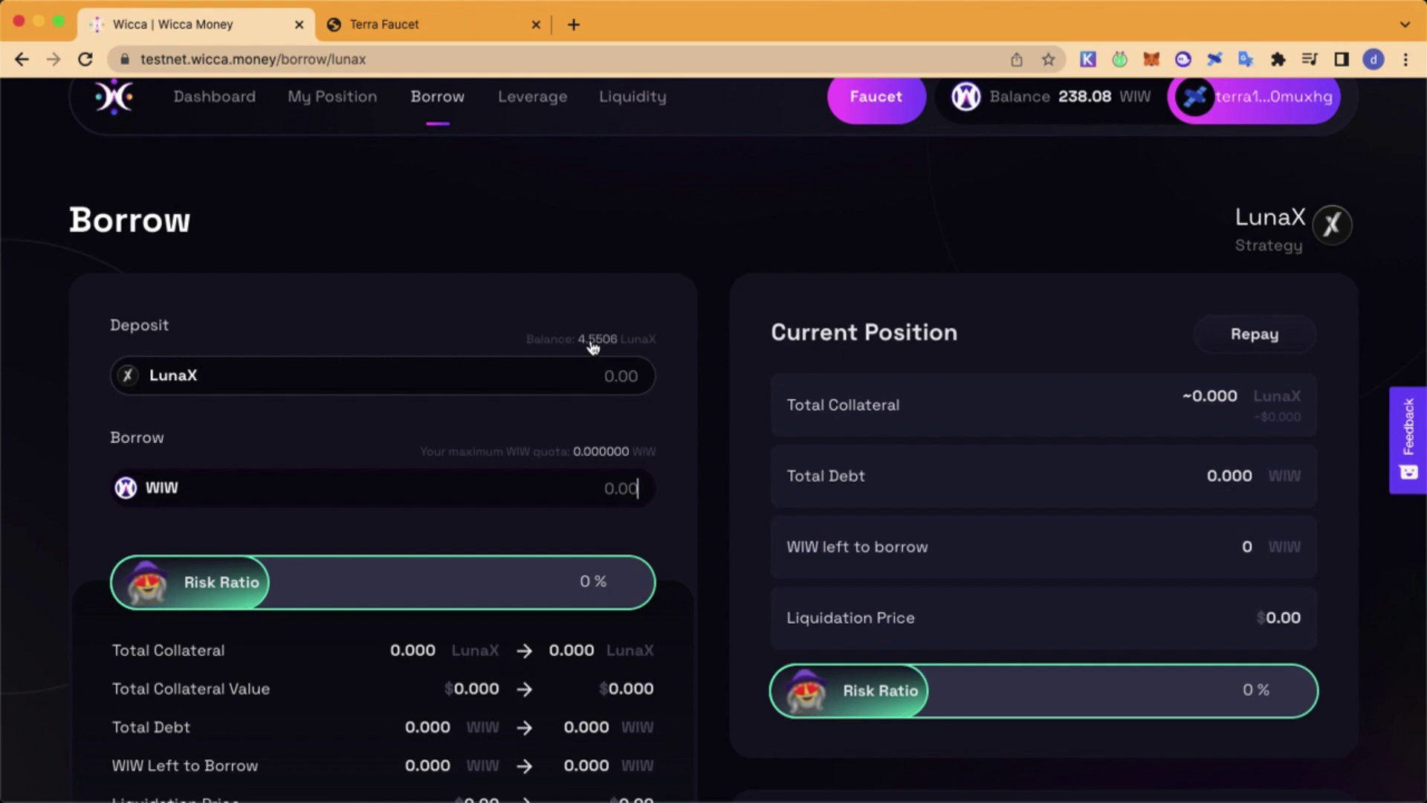
{"action": "left_click", "coordinate": [591, 368]}
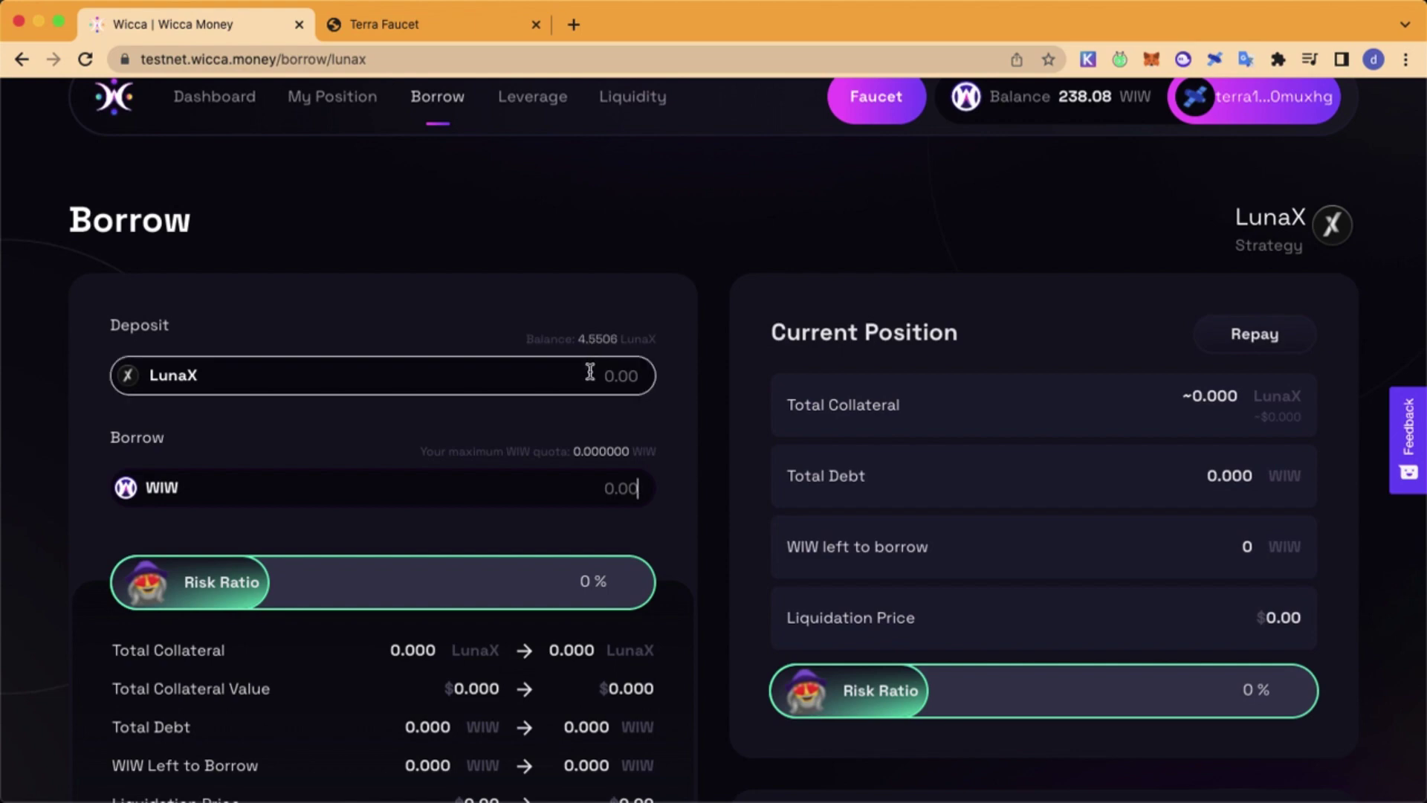
{"action": "type", "text": "1"}
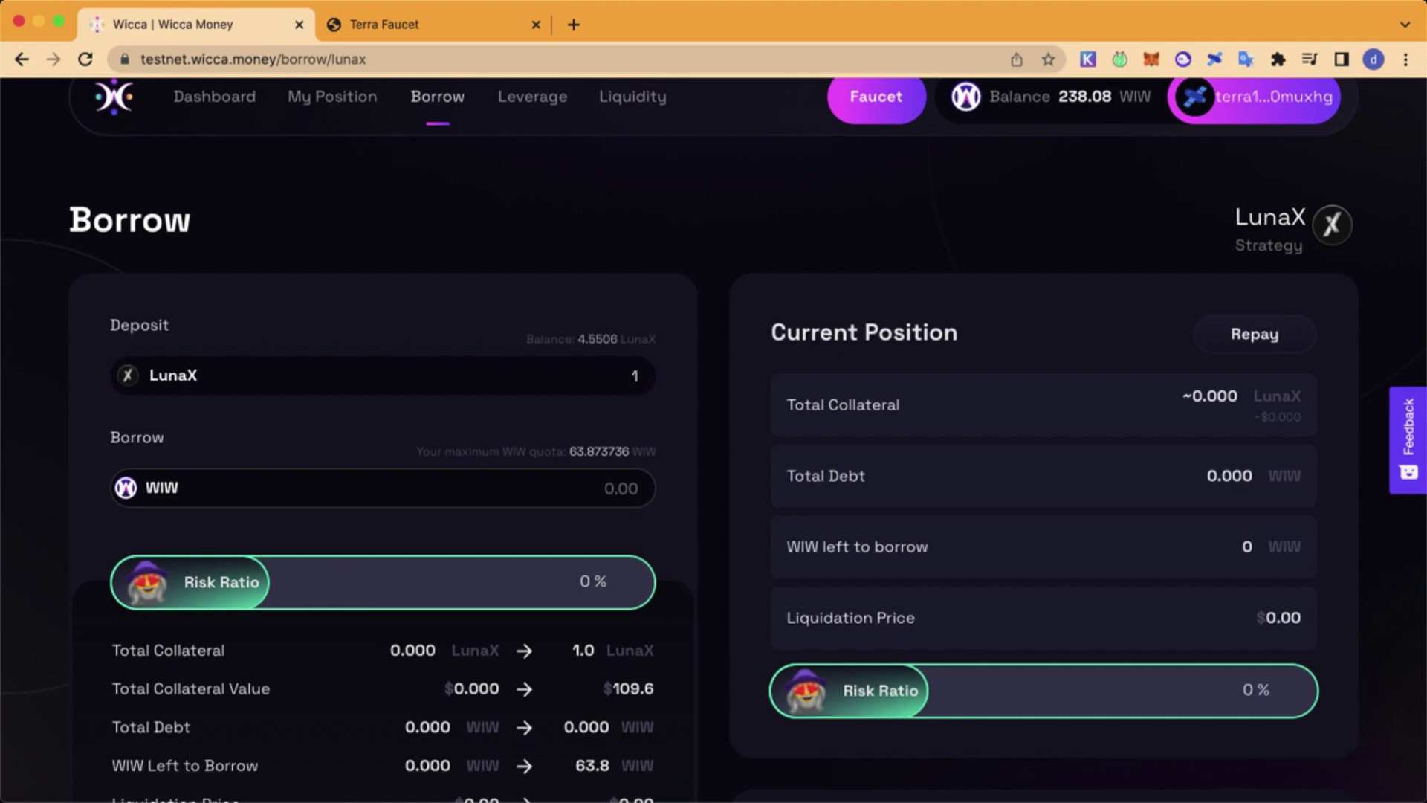
{"action": "scroll", "coordinate": [472, 475], "scroll_direction": "down", "scroll_amount": 2}
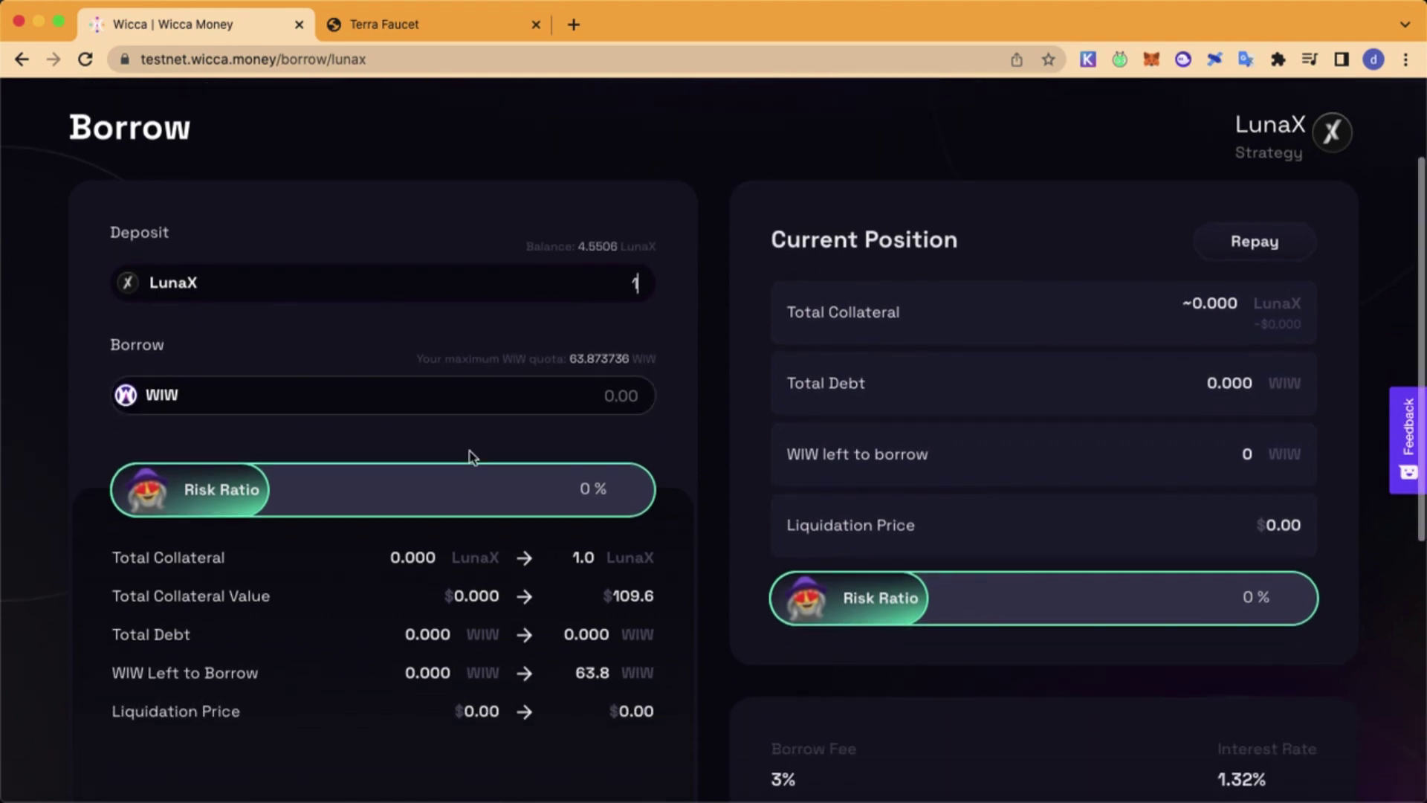
{"action": "left_click", "coordinate": [580, 392]}
{"action": "scroll", "coordinate": [581, 391], "scroll_direction": "down", "scroll_amount": 1}
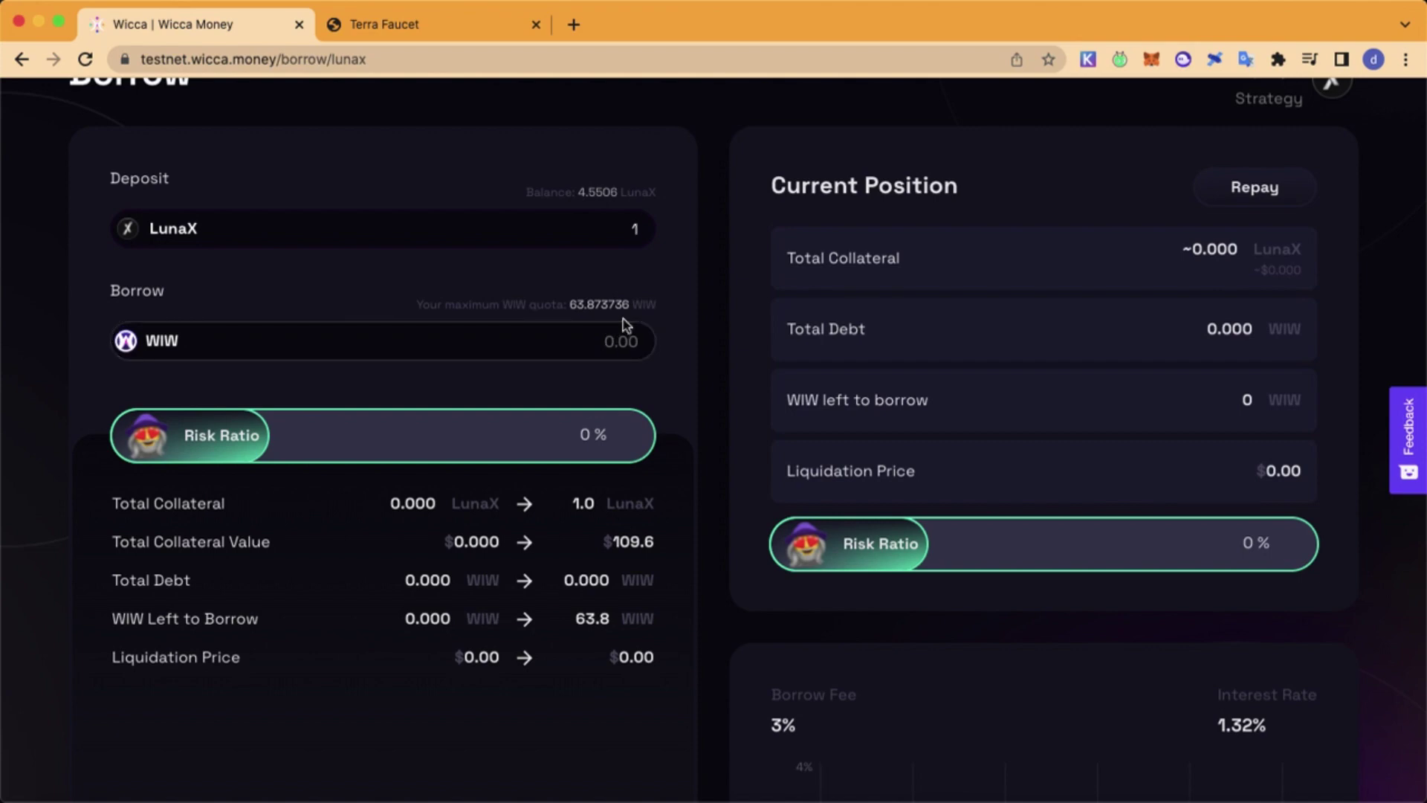
Change the deposit amount to 2 LunaX and review the projected collateral and borrowing figures.
{"action": "left_click", "coordinate": [637, 229]}
{"action": "key", "text": "BackSpace"}
{"action": "type", "text": "3"}
{"action": "key", "text": "BackSpace"}
{"action": "type", "text": "2"}
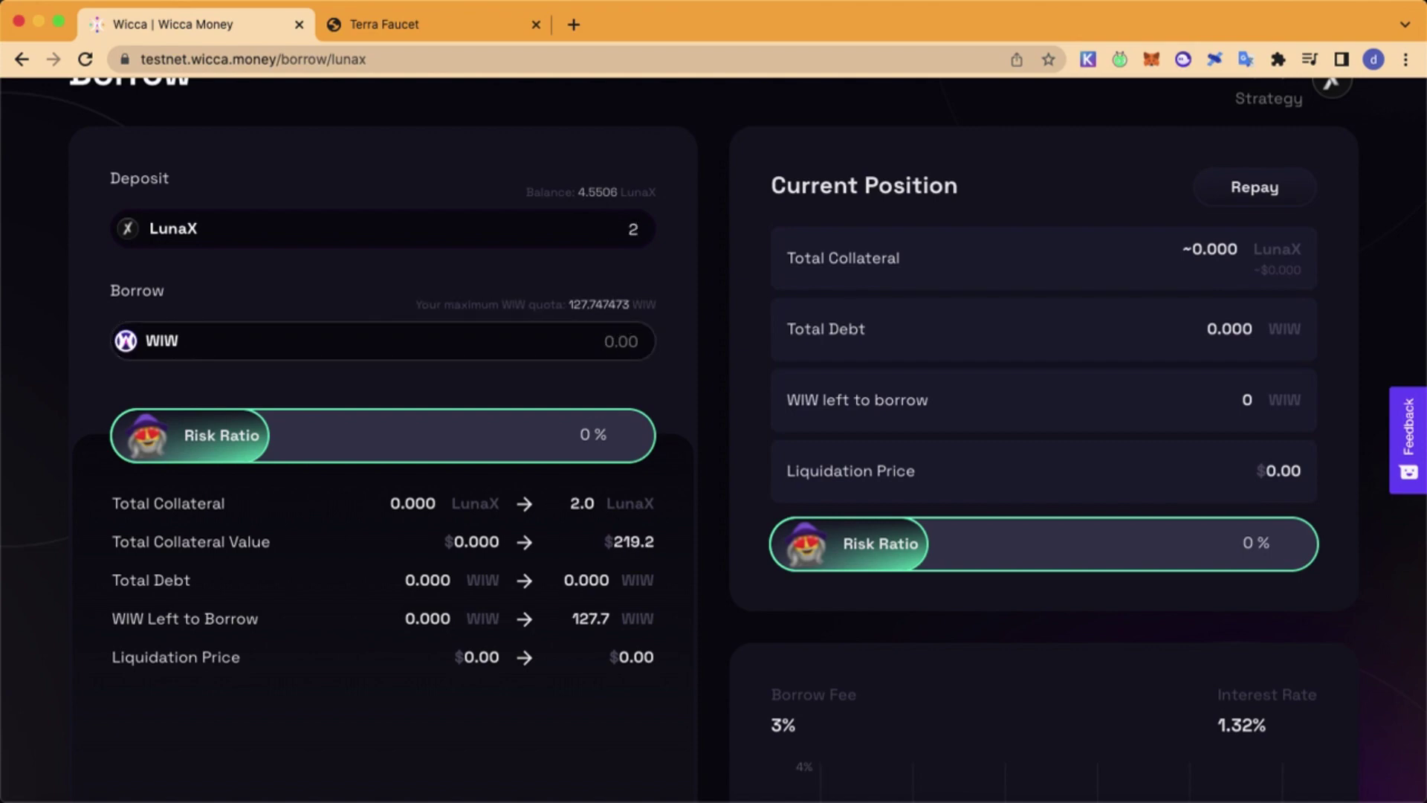
{"action": "scroll", "coordinate": [625, 327], "scroll_direction": "down", "scroll_amount": 5}
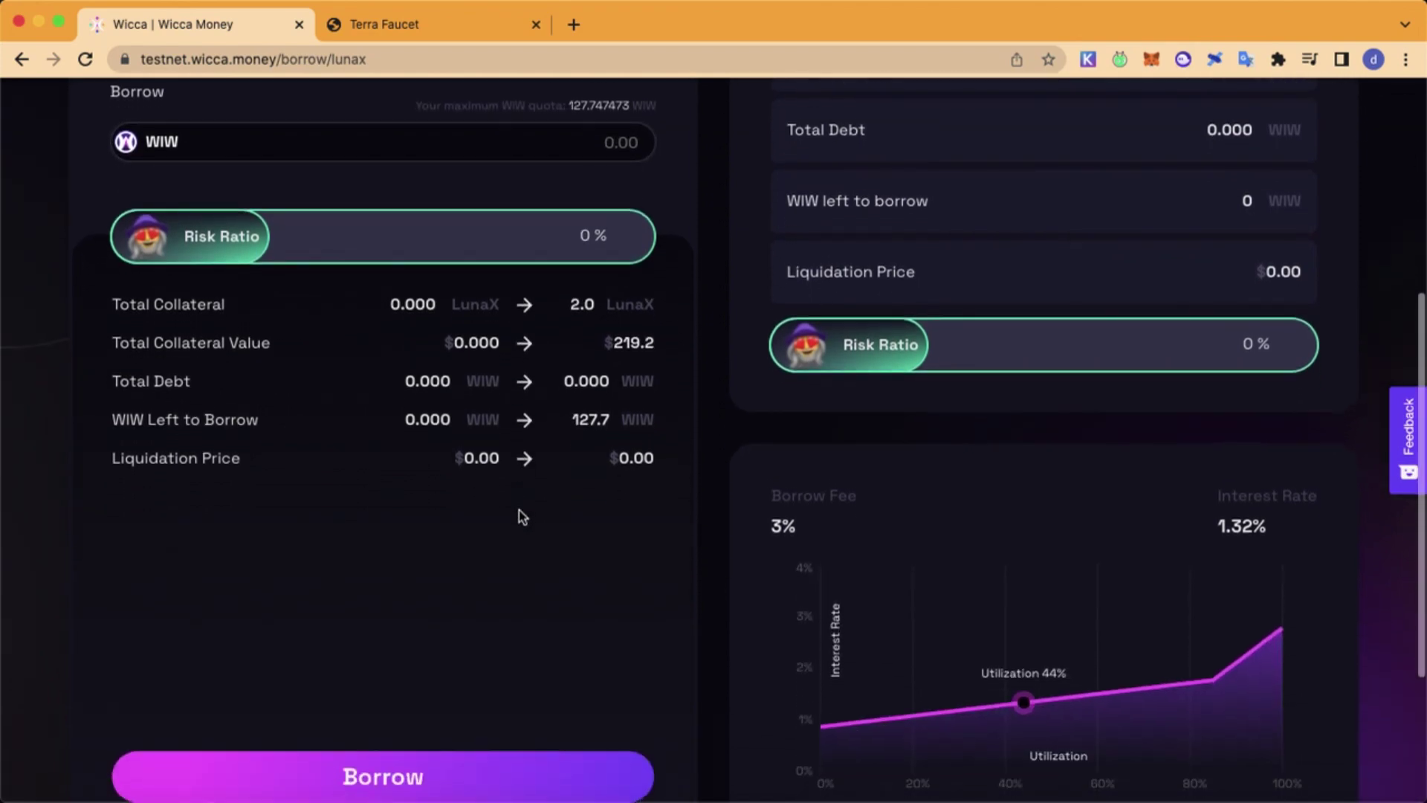
{"action": "scroll", "coordinate": [617, 223], "scroll_direction": "up", "scroll_amount": 2}
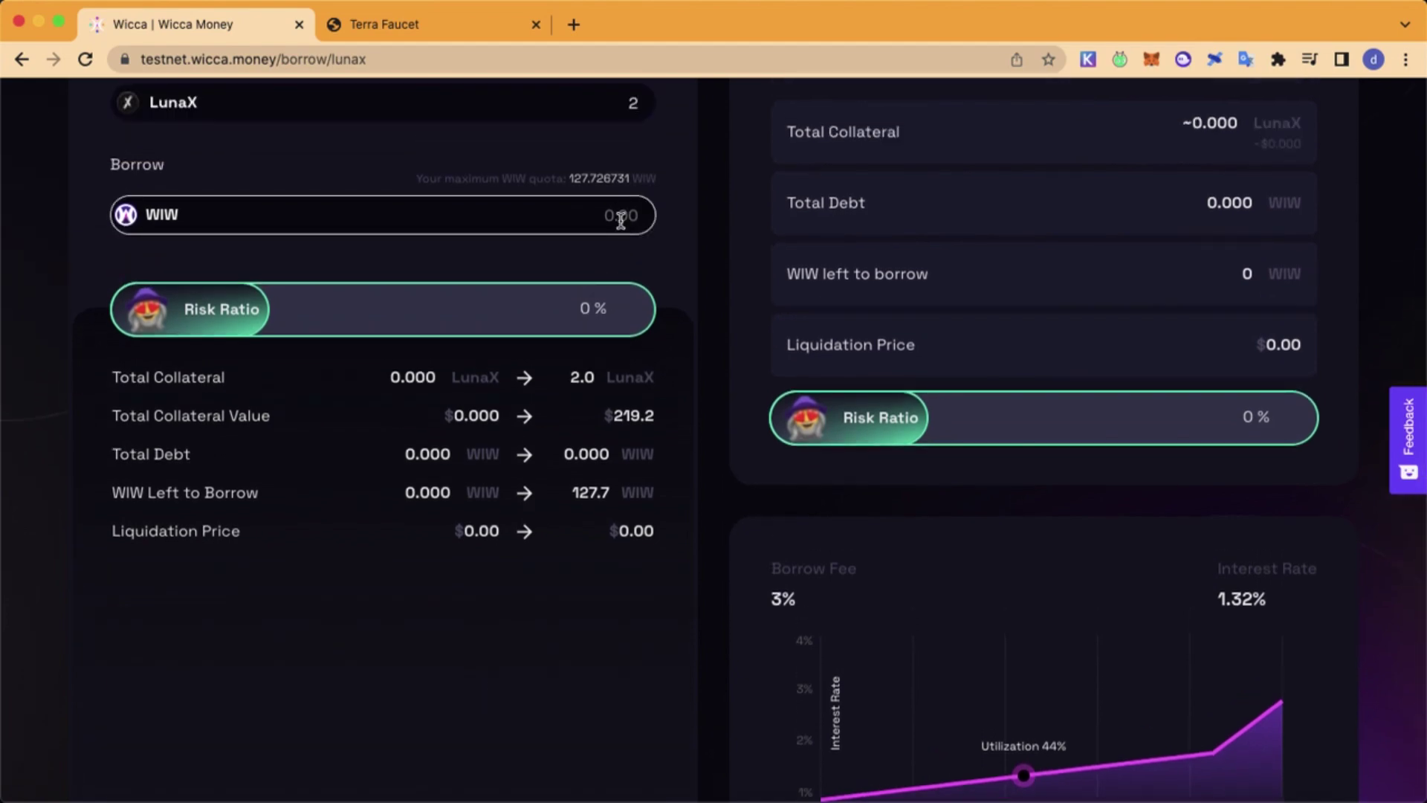
Set the LunaX strategy's borrow amount to the maximum WIW quota of 127.726731 and submit the deposit and borrow.
{"action": "left_click", "coordinate": [605, 181]}
{"action": "scroll", "coordinate": [605, 353], "scroll_direction": "down", "scroll_amount": 3}
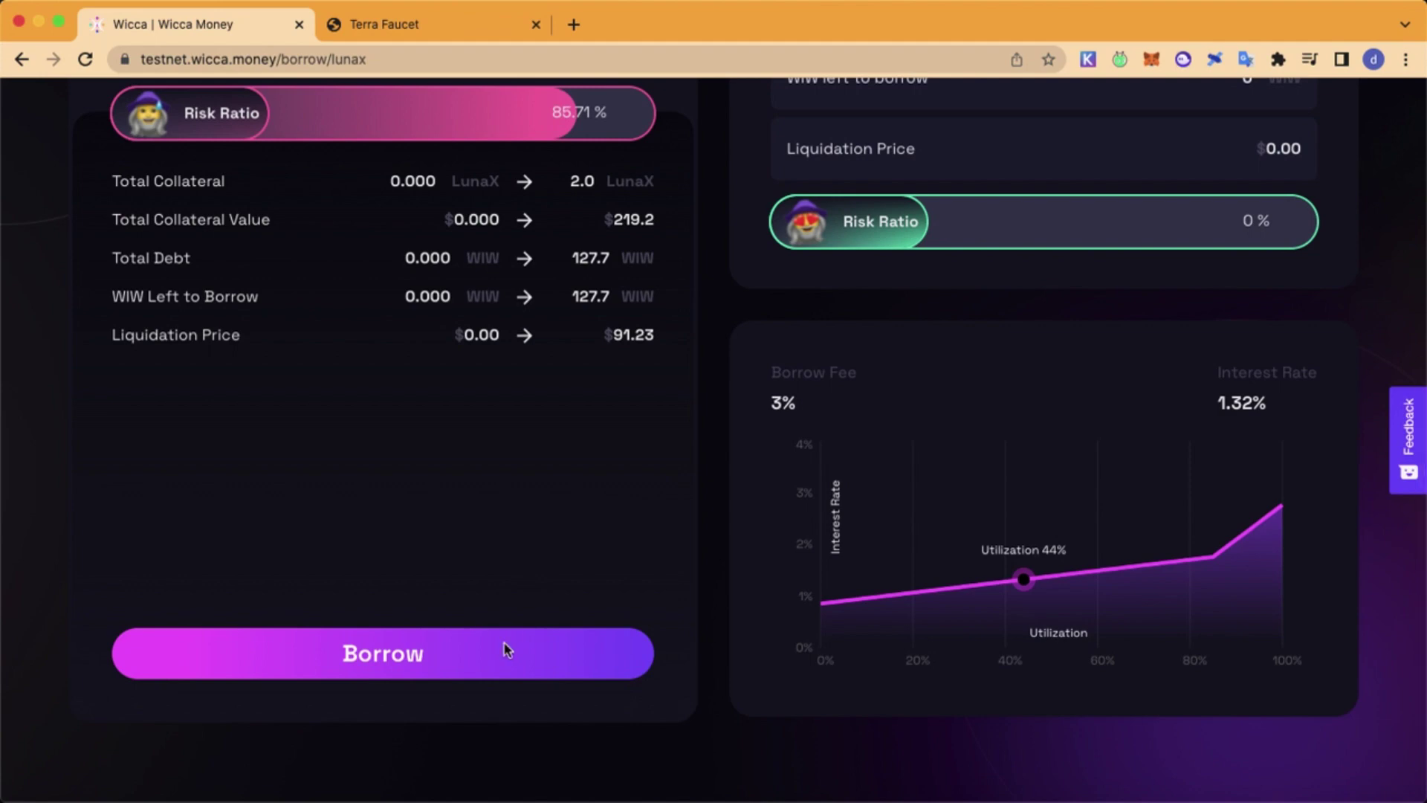
{"action": "left_click", "coordinate": [504, 651]}
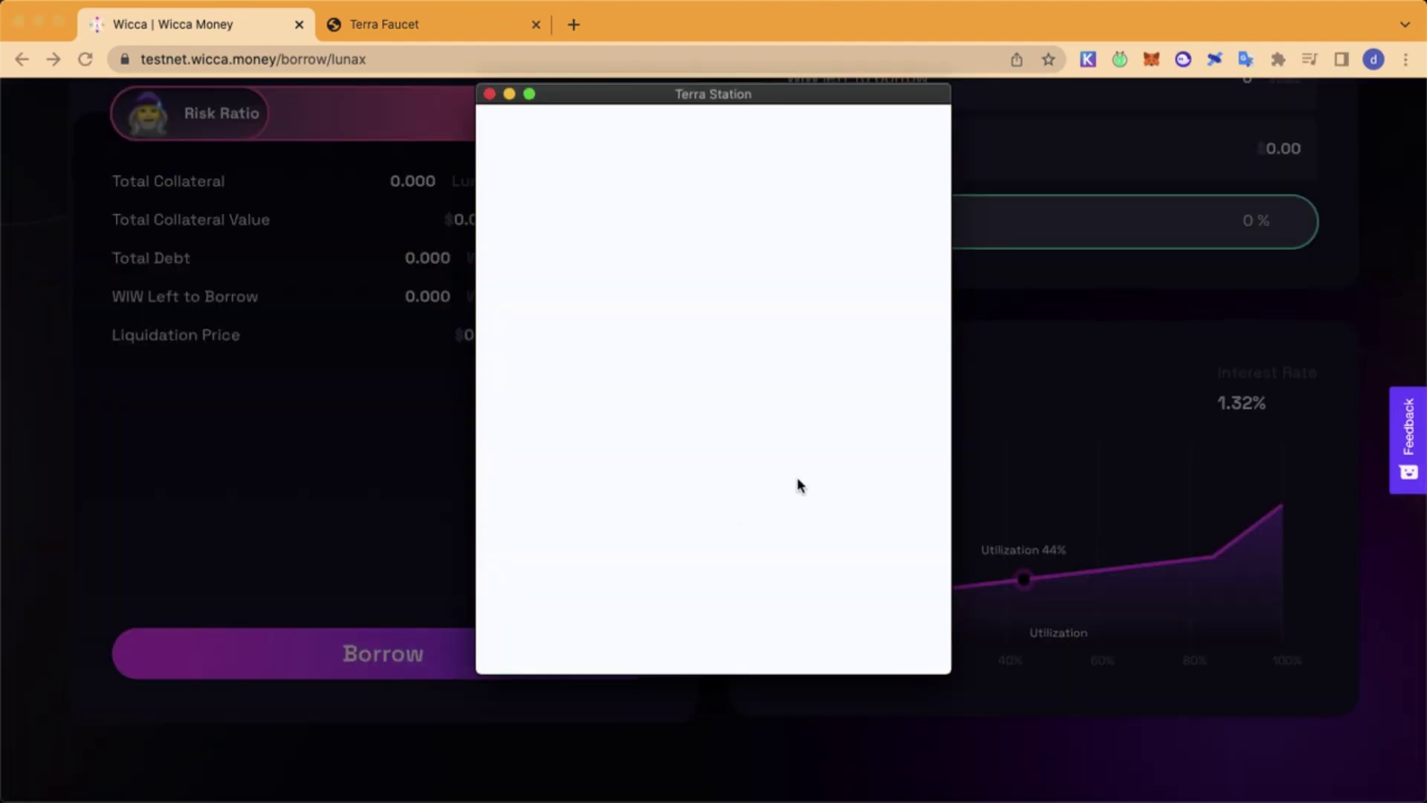
Enter the wallet password to post the deposit-and-borrow transaction, then dismiss the transaction report.
{"action": "key", "text": "super+v"}
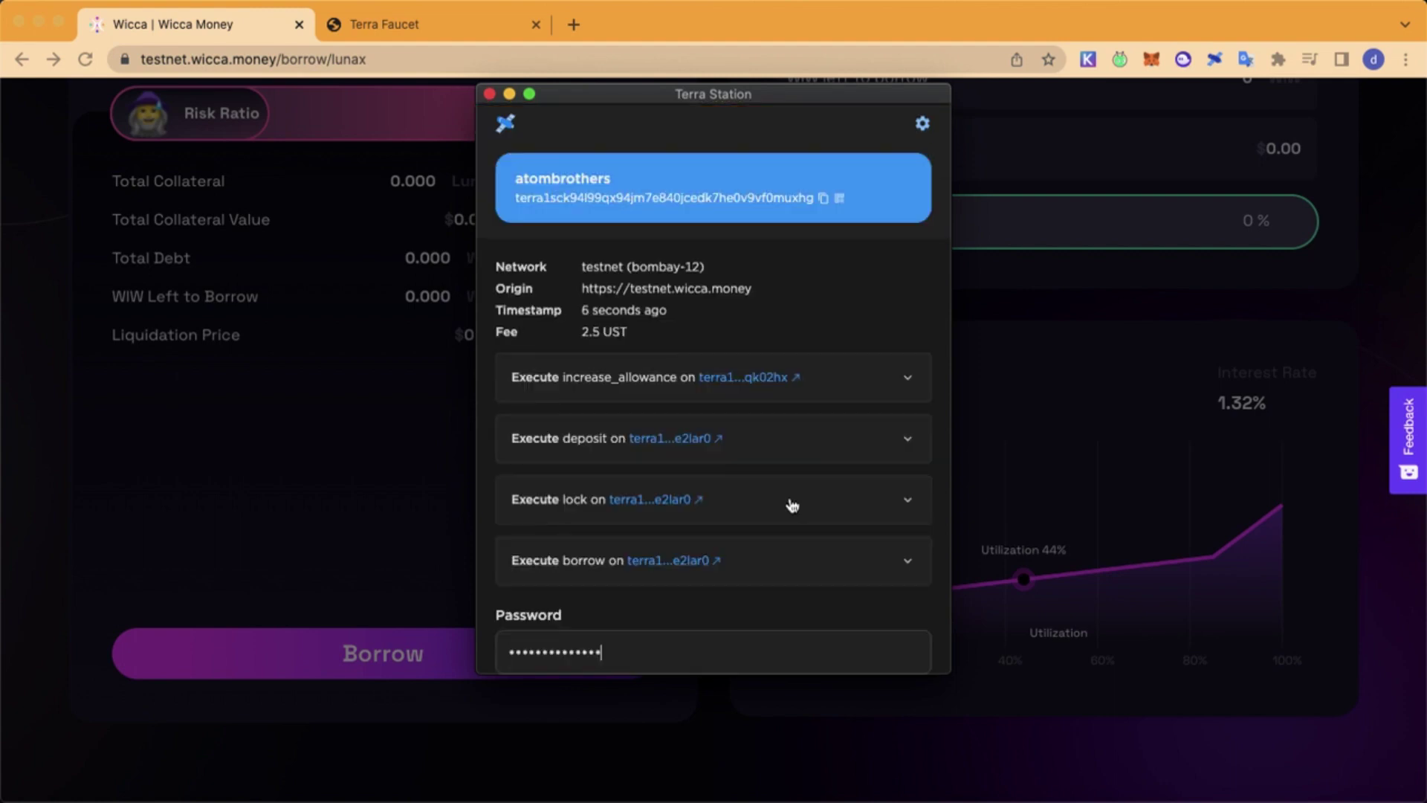
{"action": "scroll", "coordinate": [792, 506], "scroll_direction": "down", "scroll_amount": 2}
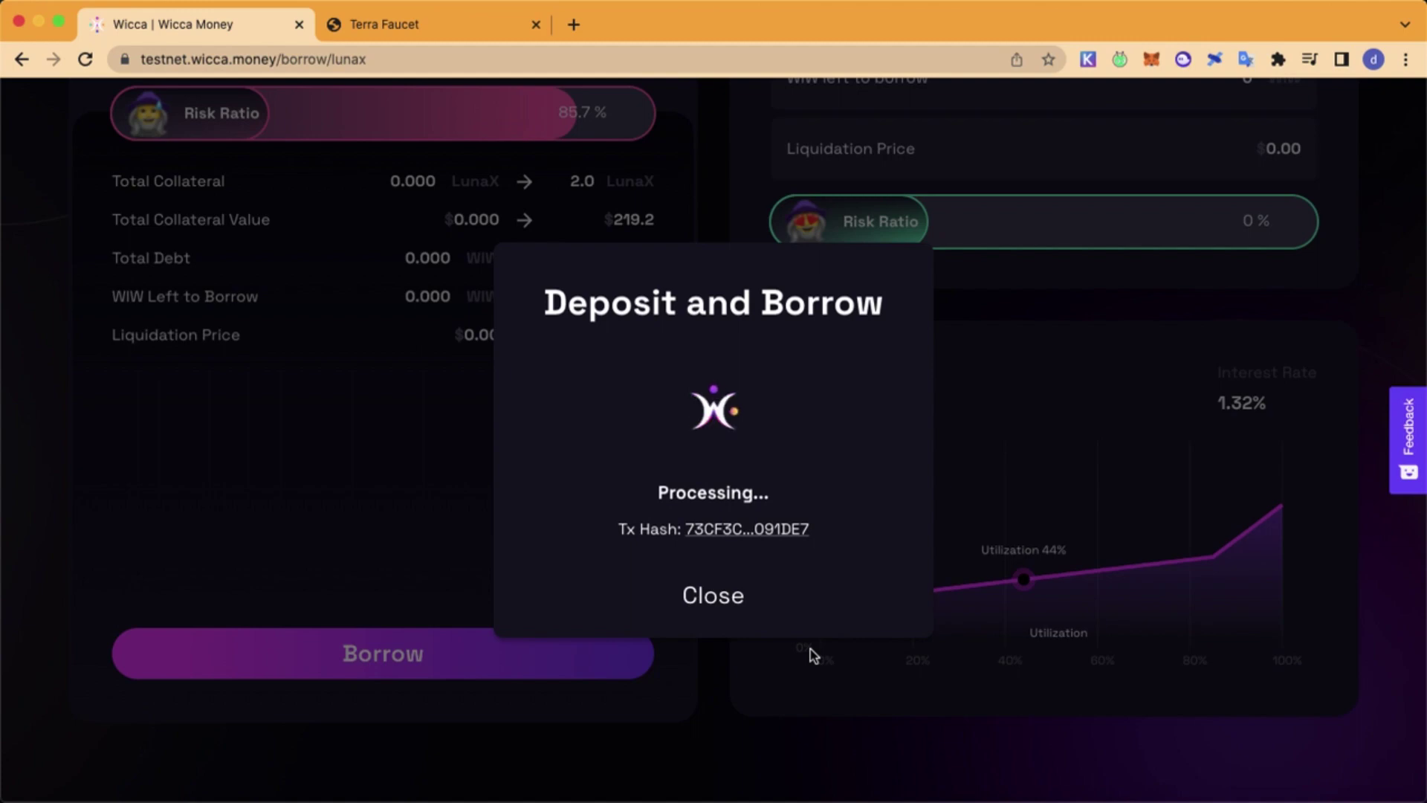
{"action": "left_click", "coordinate": [708, 587]}
Start a withdrawal from the LunaX position in My Position and set it to the maximum of 0.271428 LunaX.
{"action": "scroll", "coordinate": [663, 437], "scroll_direction": "up", "scroll_amount": 7}
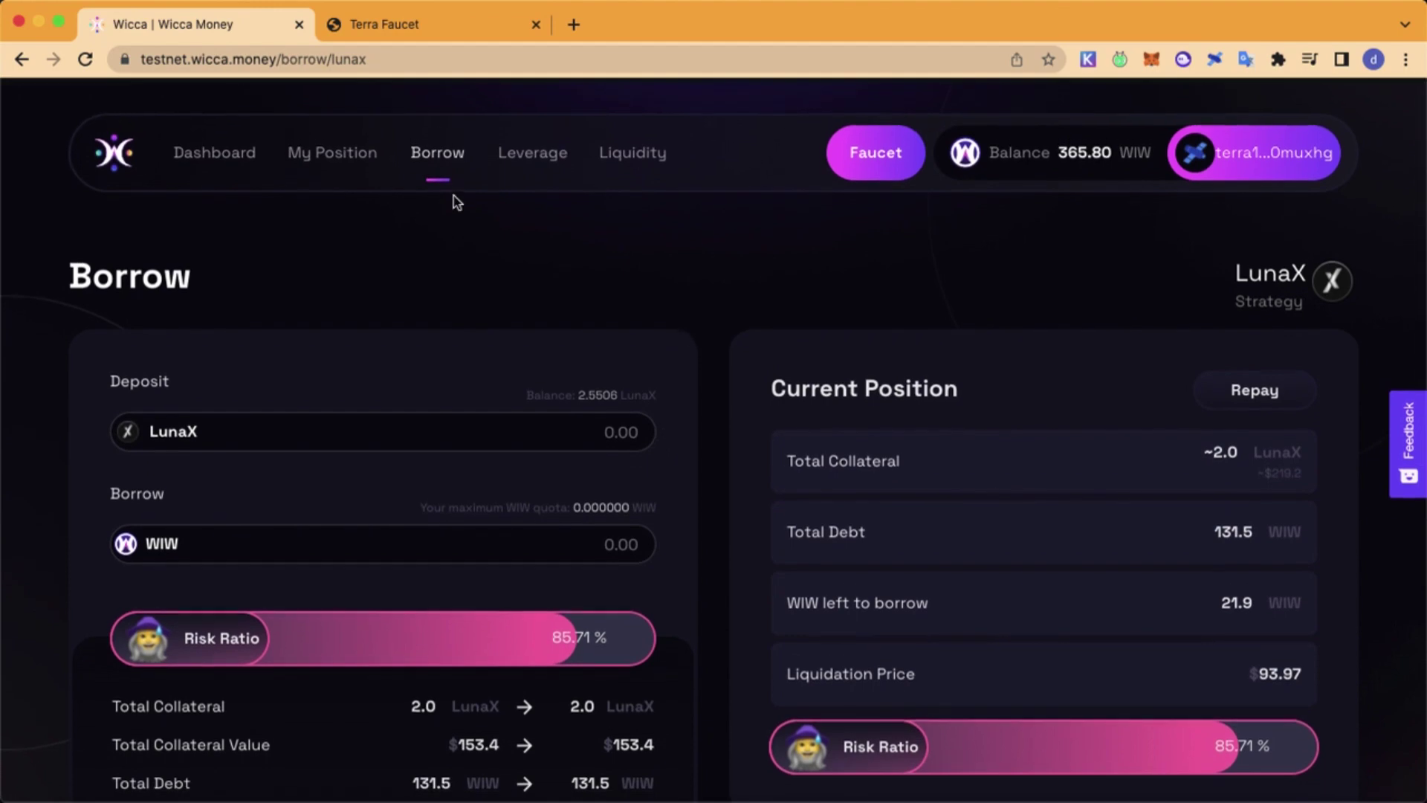
{"action": "left_click", "coordinate": [311, 153]}
{"action": "scroll", "coordinate": [889, 494], "scroll_direction": "down", "scroll_amount": 6}
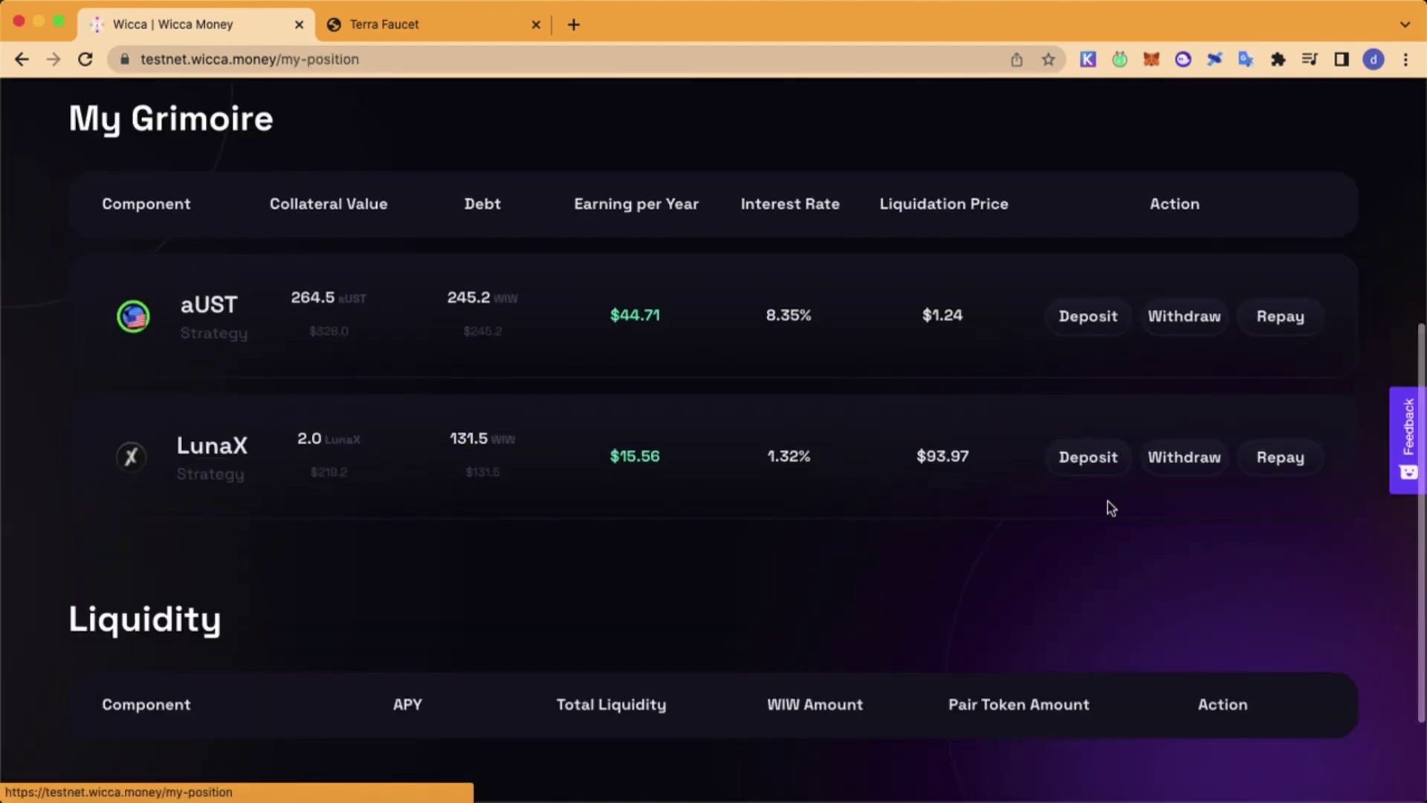
{"action": "left_click", "coordinate": [1198, 461]}
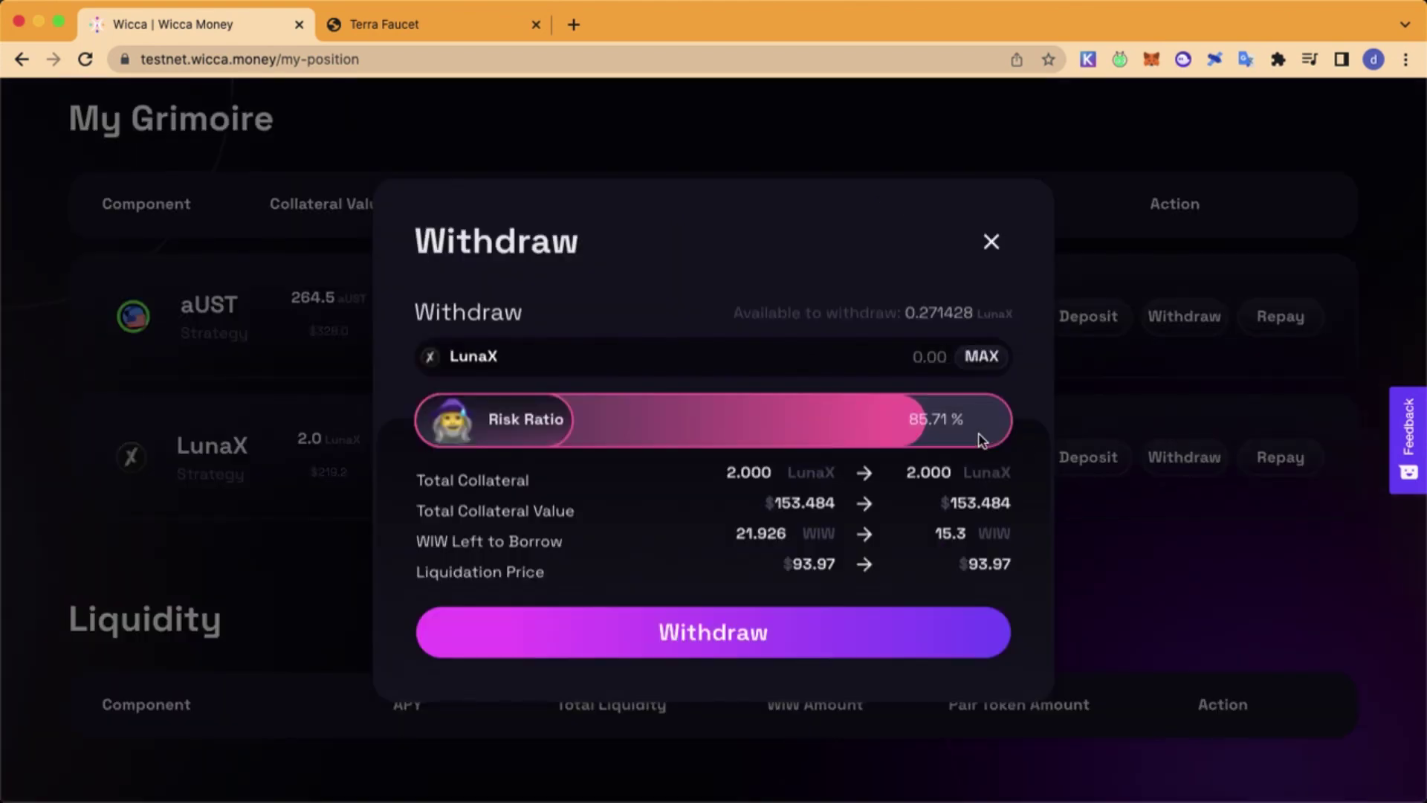
{"action": "left_click", "coordinate": [982, 368]}
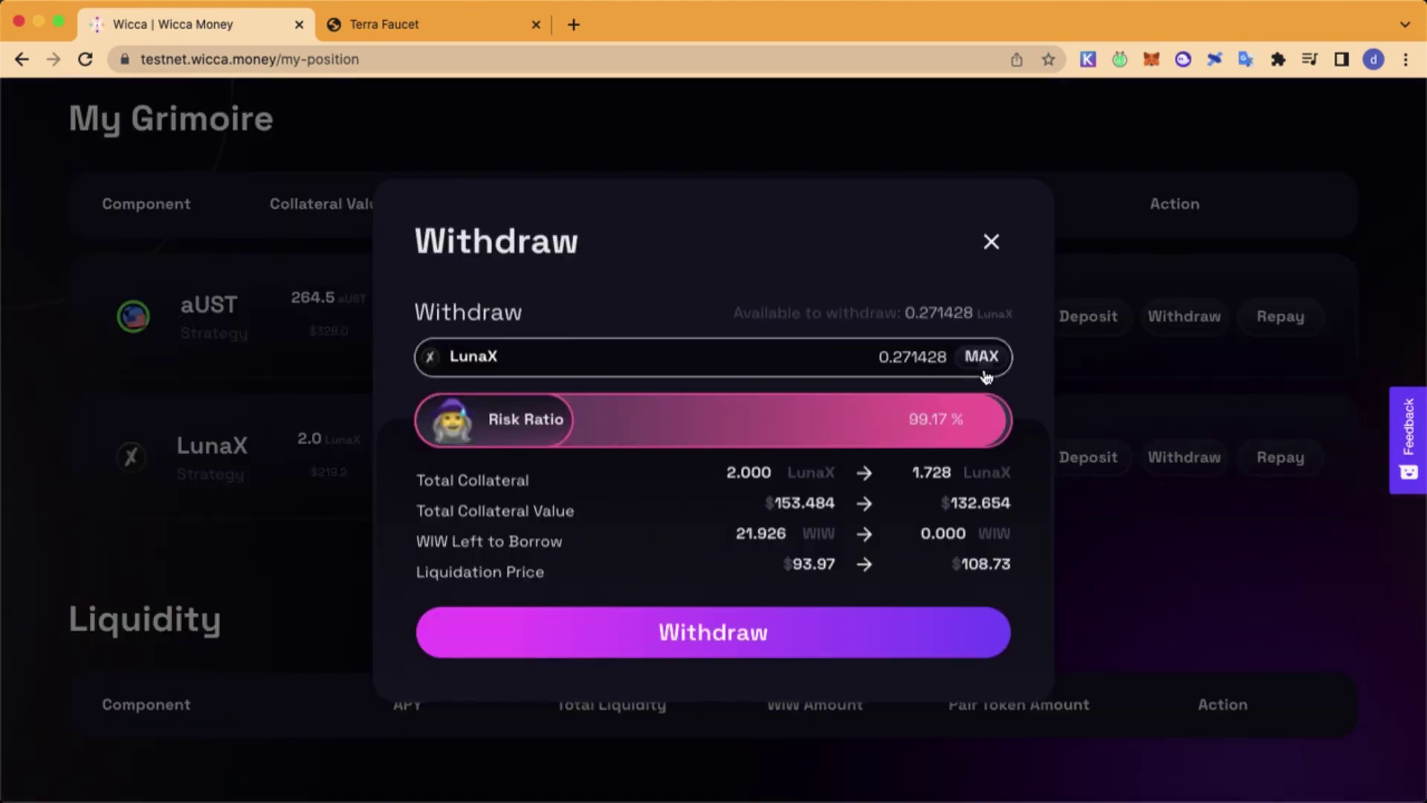
Submit the LunaX withdrawal by posting it from the wallet, then close the transaction report and the withdrawal dialog.
{"action": "left_click", "coordinate": [820, 636]}
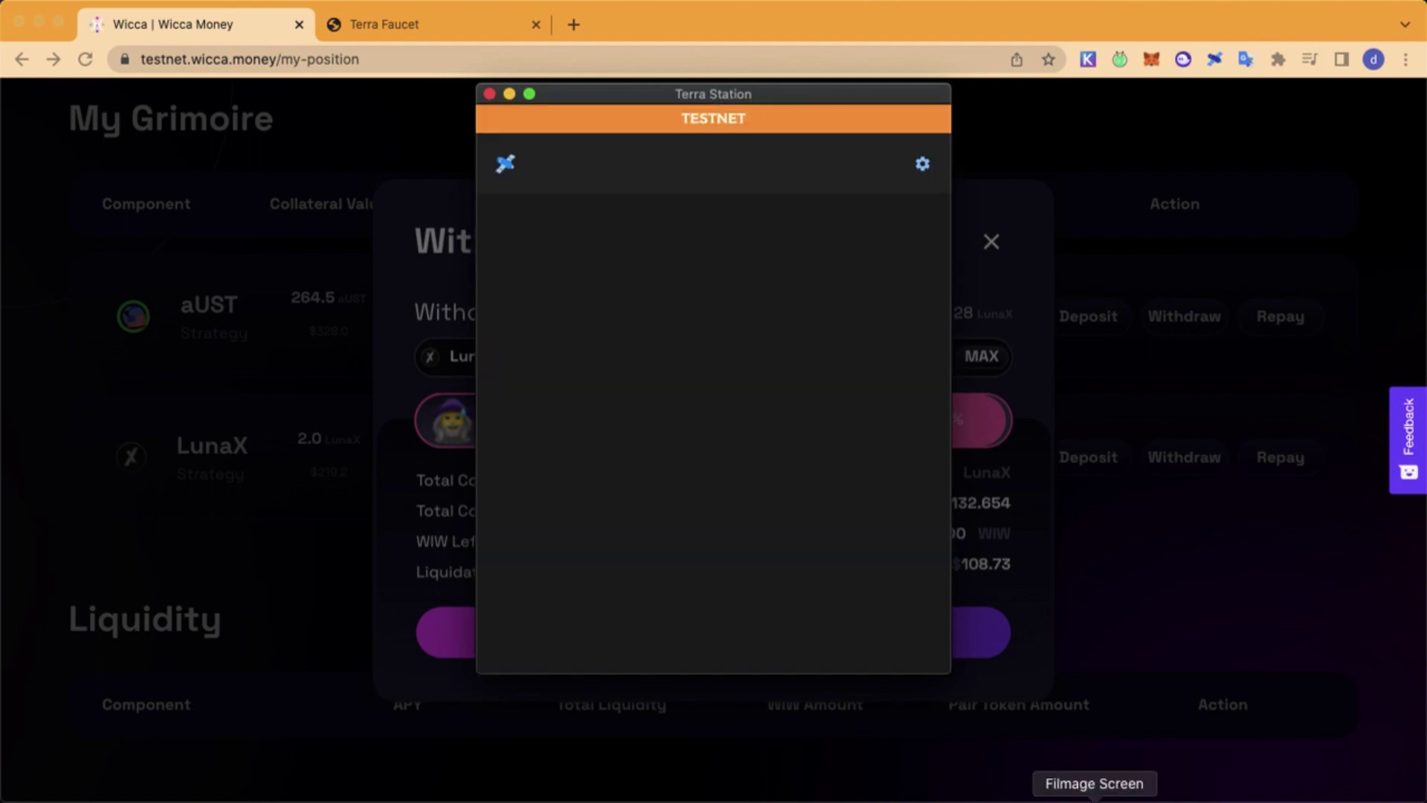
{"action": "left_click", "coordinate": [789, 645]}
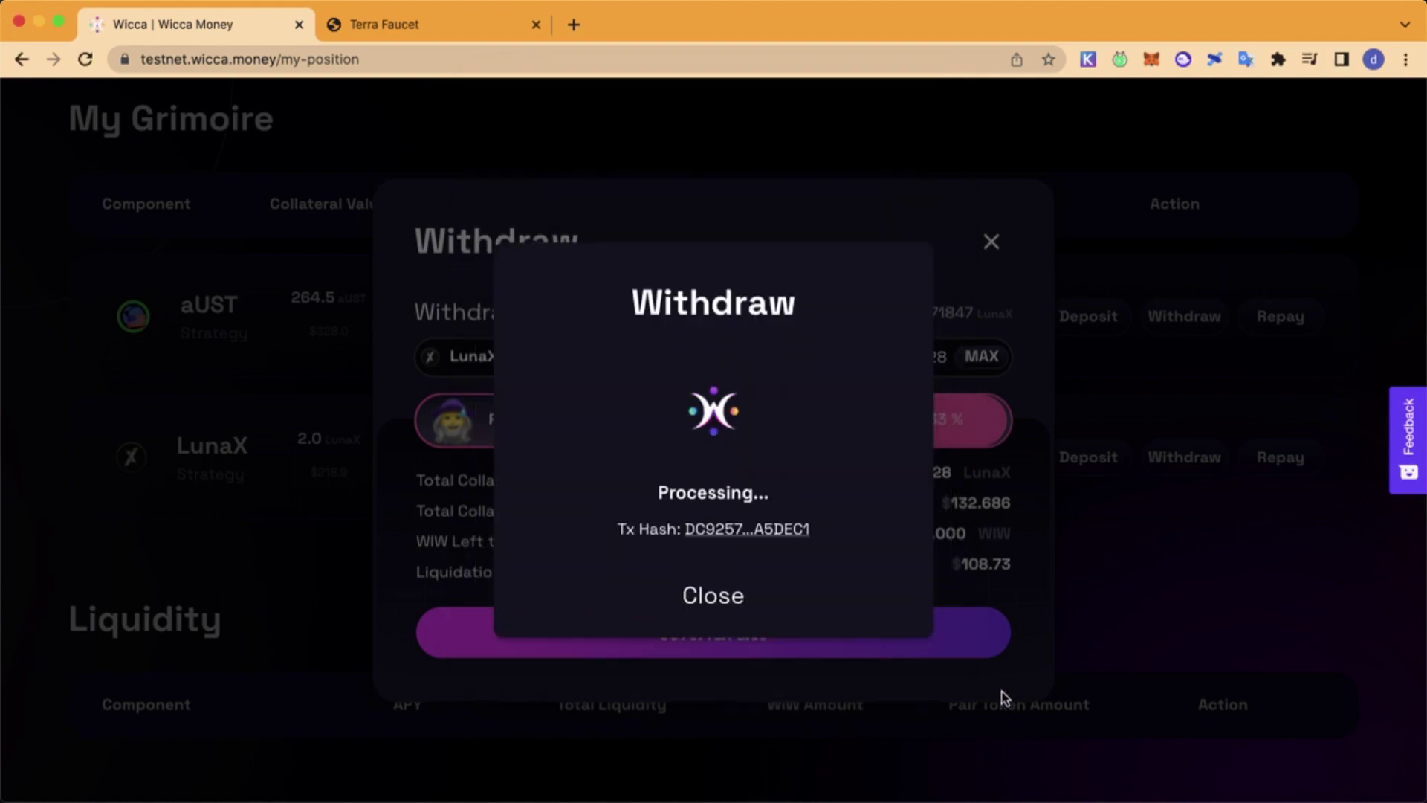
{"action": "left_click", "coordinate": [704, 587]}
{"action": "left_click", "coordinate": [992, 242]}
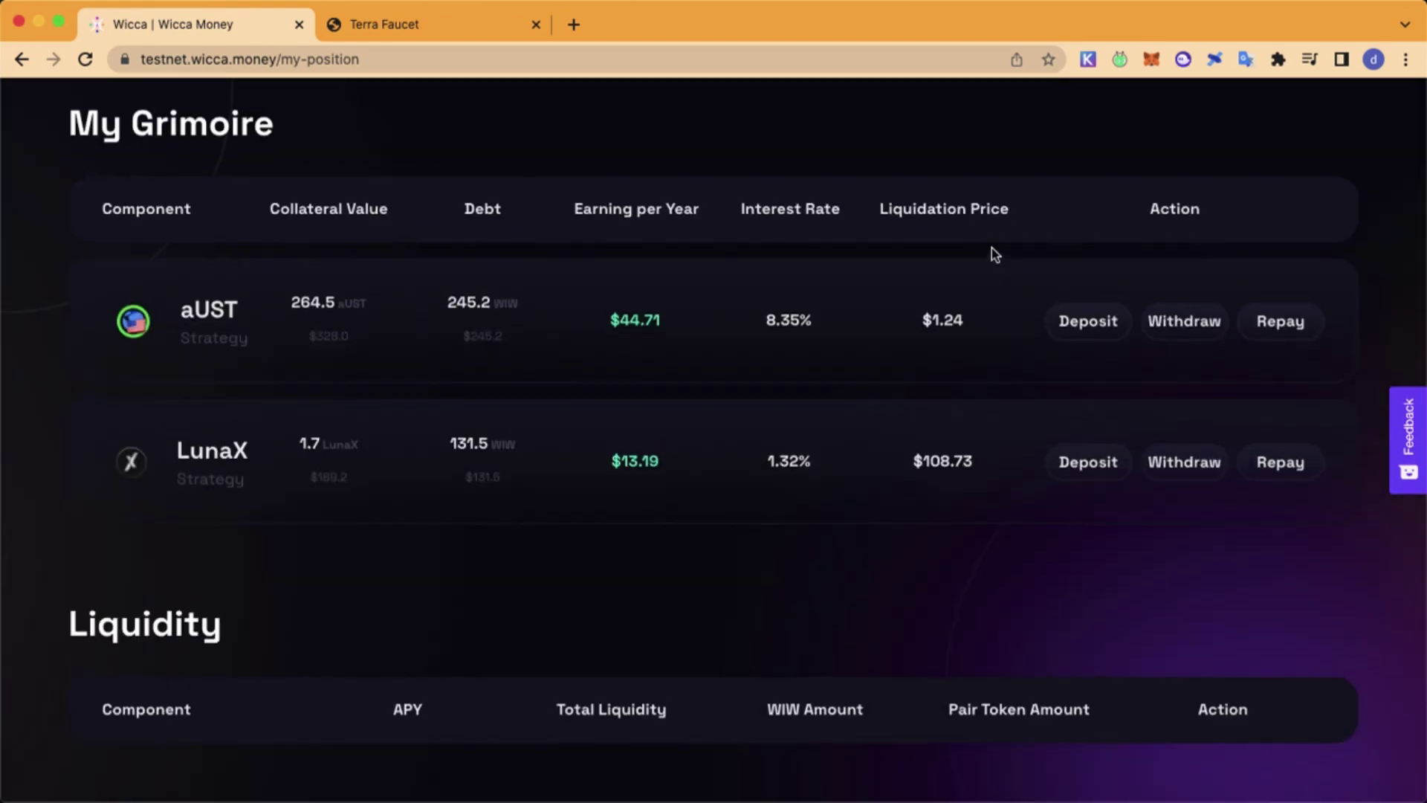
Open the LunaX strategy from the list of leverage strategies.
{"action": "scroll", "coordinate": [991, 251], "scroll_direction": "up", "scroll_amount": 5}
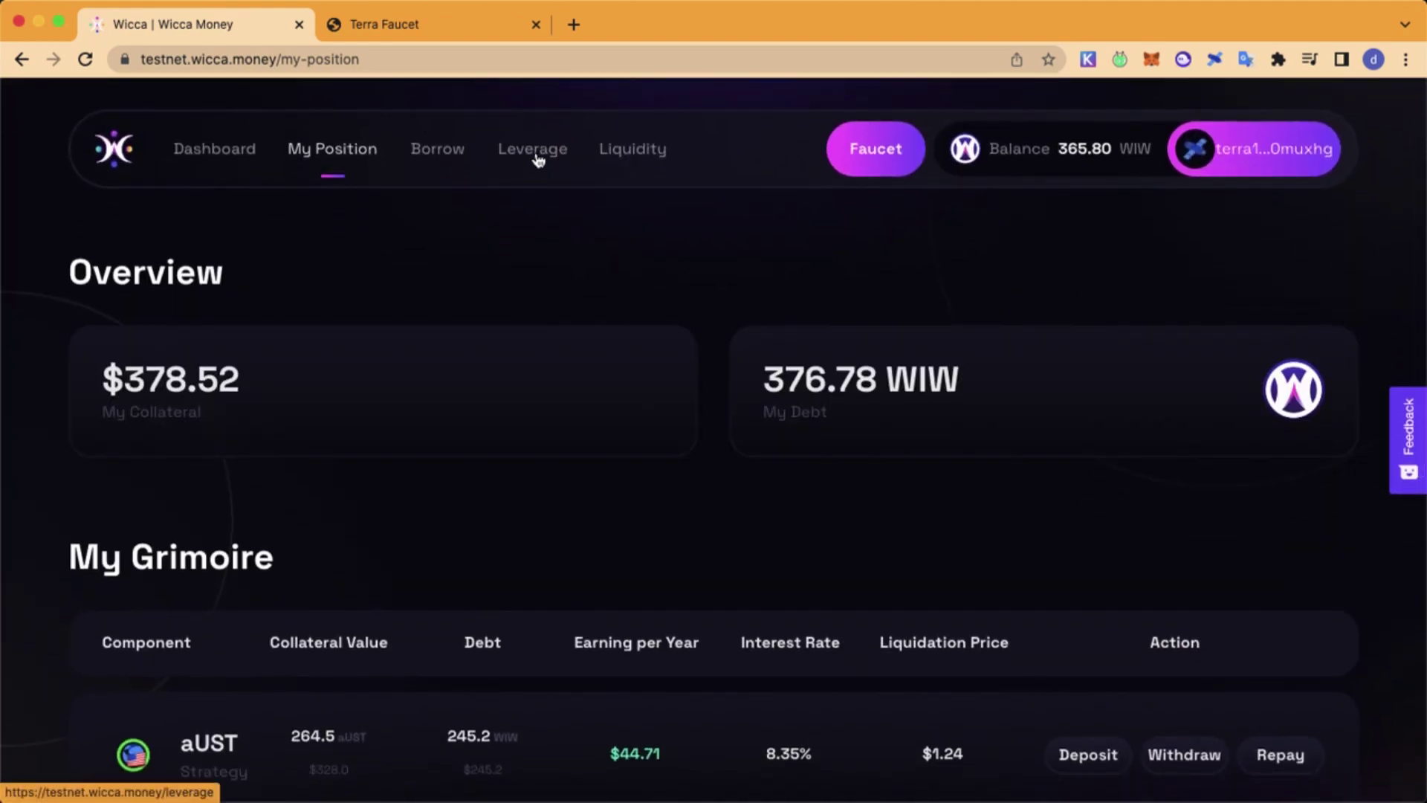
{"action": "left_click", "coordinate": [538, 153]}
{"action": "scroll", "coordinate": [805, 364], "scroll_direction": "down", "scroll_amount": 1}
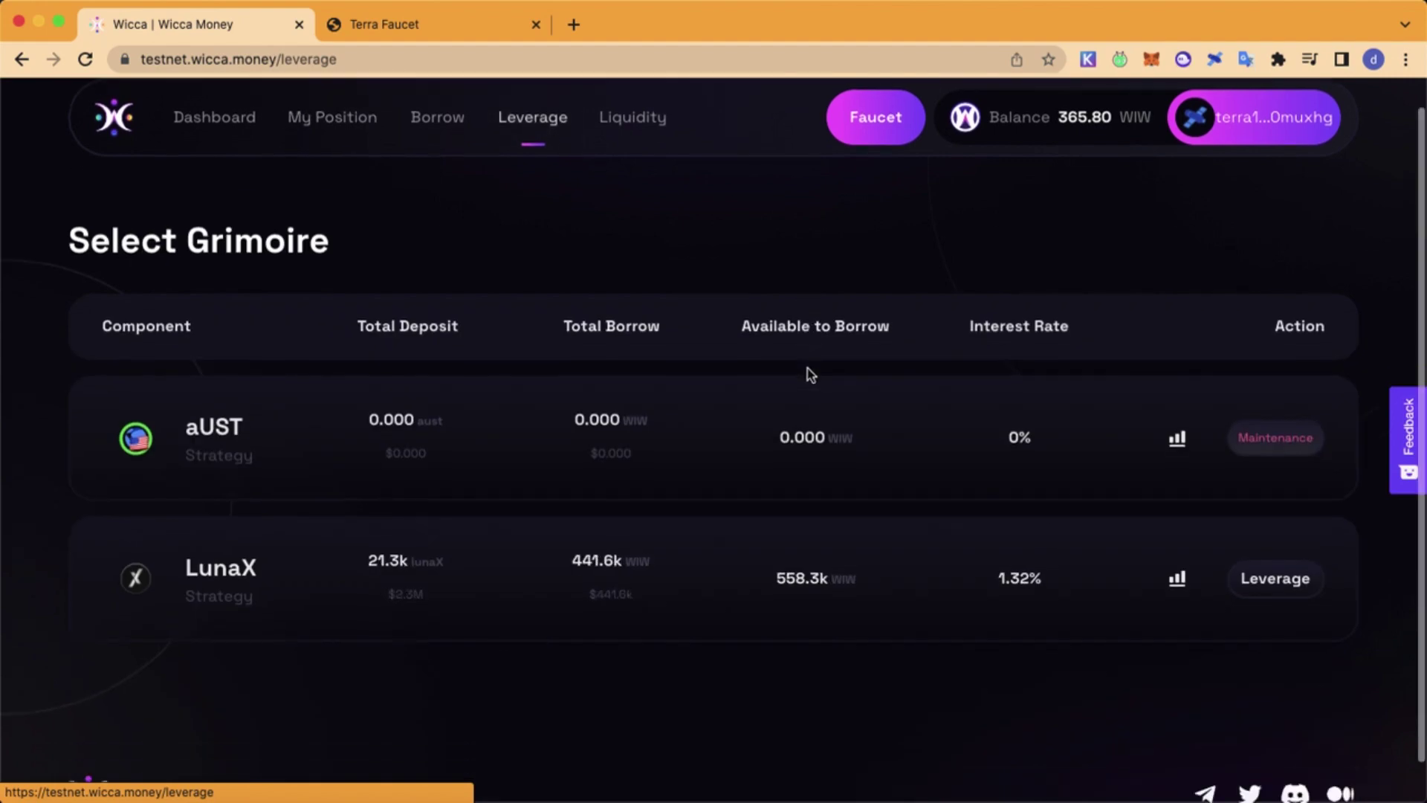
{"action": "left_click", "coordinate": [1271, 587]}
Set the leverage deposit to the full balance of 2.82 LunaX and the borrow amount to the maximum quota of 30.868651 WIW.
{"action": "scroll", "coordinate": [622, 369], "scroll_direction": "down", "scroll_amount": 1}
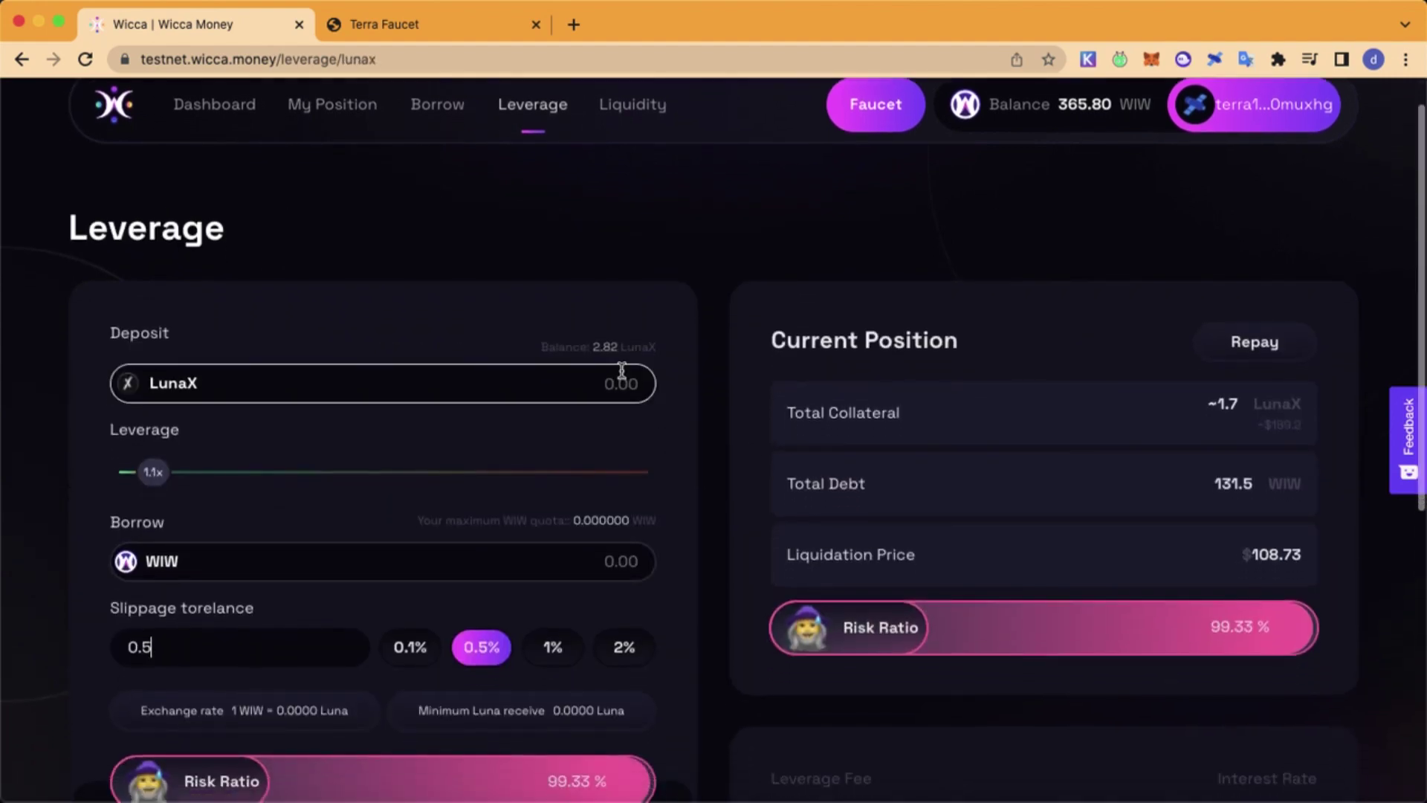
{"action": "left_click", "coordinate": [604, 347]}
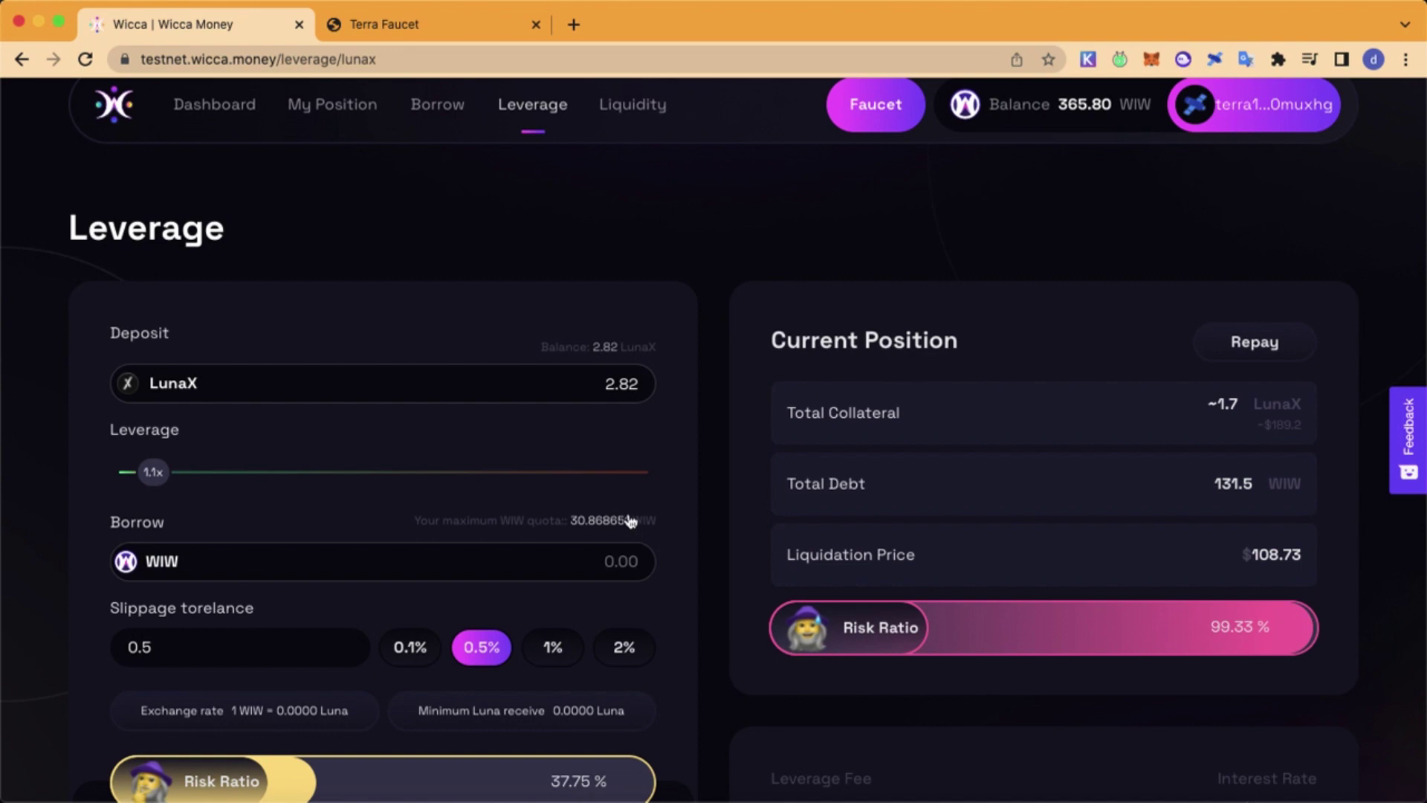
{"action": "scroll", "coordinate": [630, 520], "scroll_direction": "down", "scroll_amount": 2}
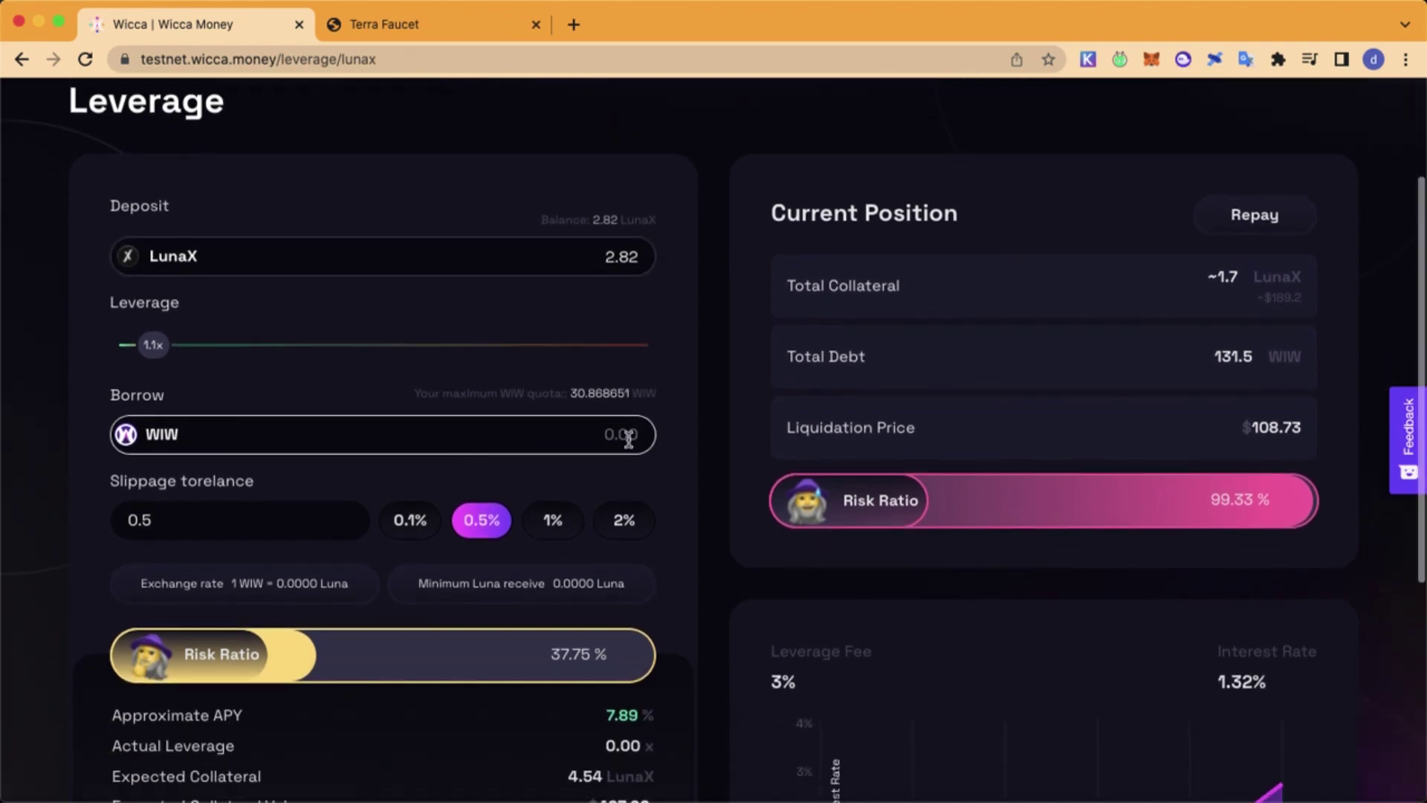
{"action": "left_click", "coordinate": [603, 394]}
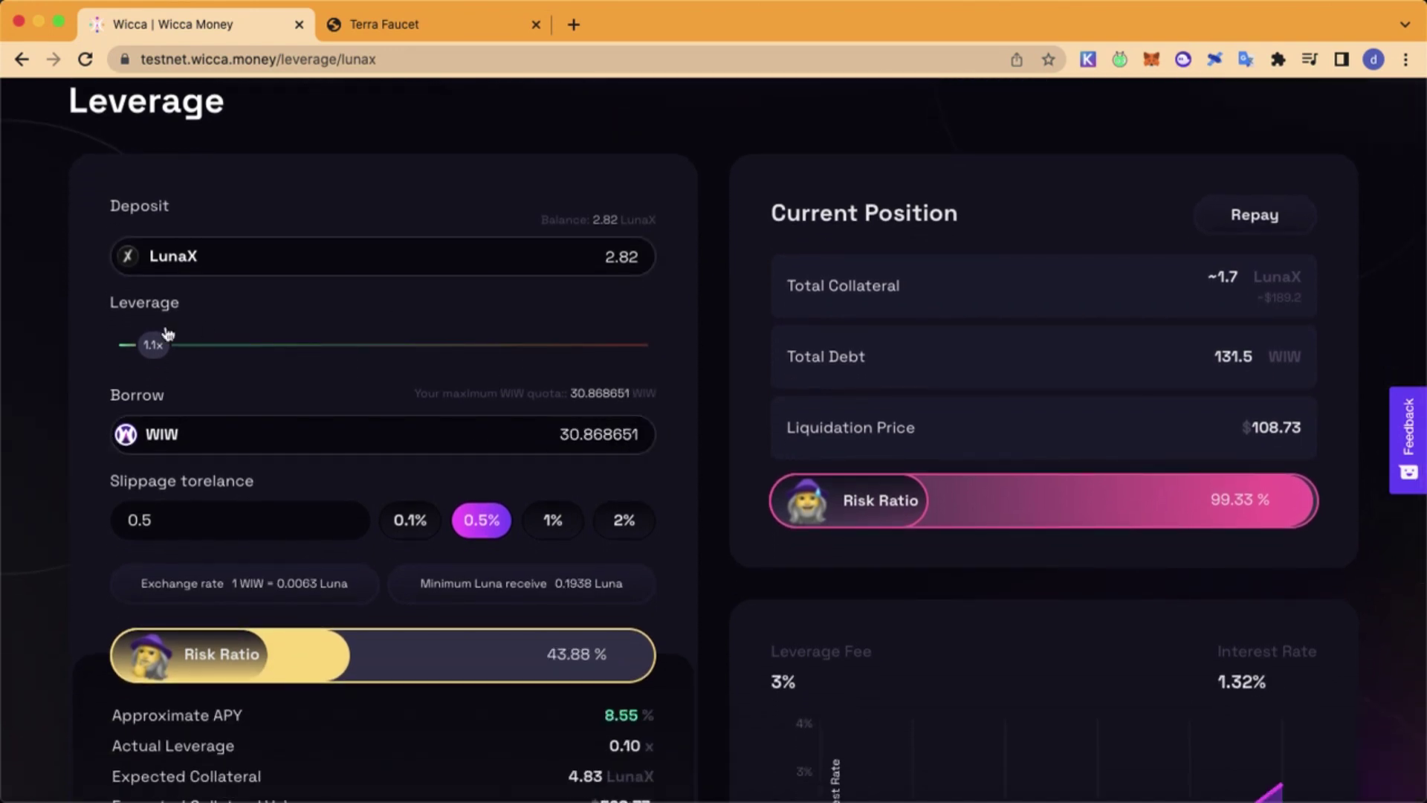
Raise the leverage to 2.15x and set the slippage tolerance to 1%.
{"action": "left_click_drag", "start_coordinate": [168, 334], "coordinate": [526, 366]}
{"action": "scroll", "coordinate": [543, 416], "scroll_direction": "down", "scroll_amount": 1}
{"action": "left_click", "coordinate": [560, 459]}
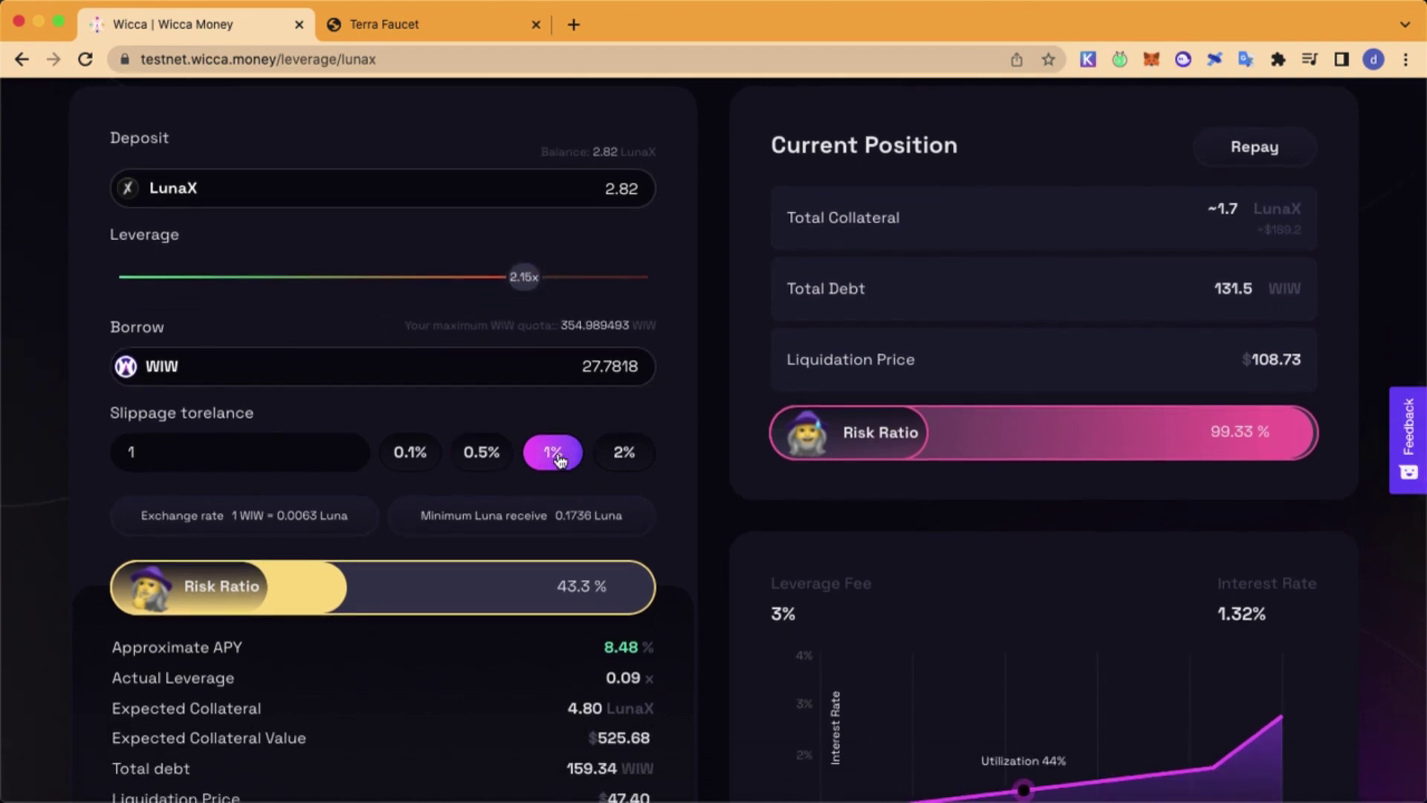
Review the projected leverage figures, submit the LunaX leverage by posting it from the wallet, and dismiss the transaction report.
{"action": "scroll", "coordinate": [565, 512], "scroll_direction": "down", "scroll_amount": 1}
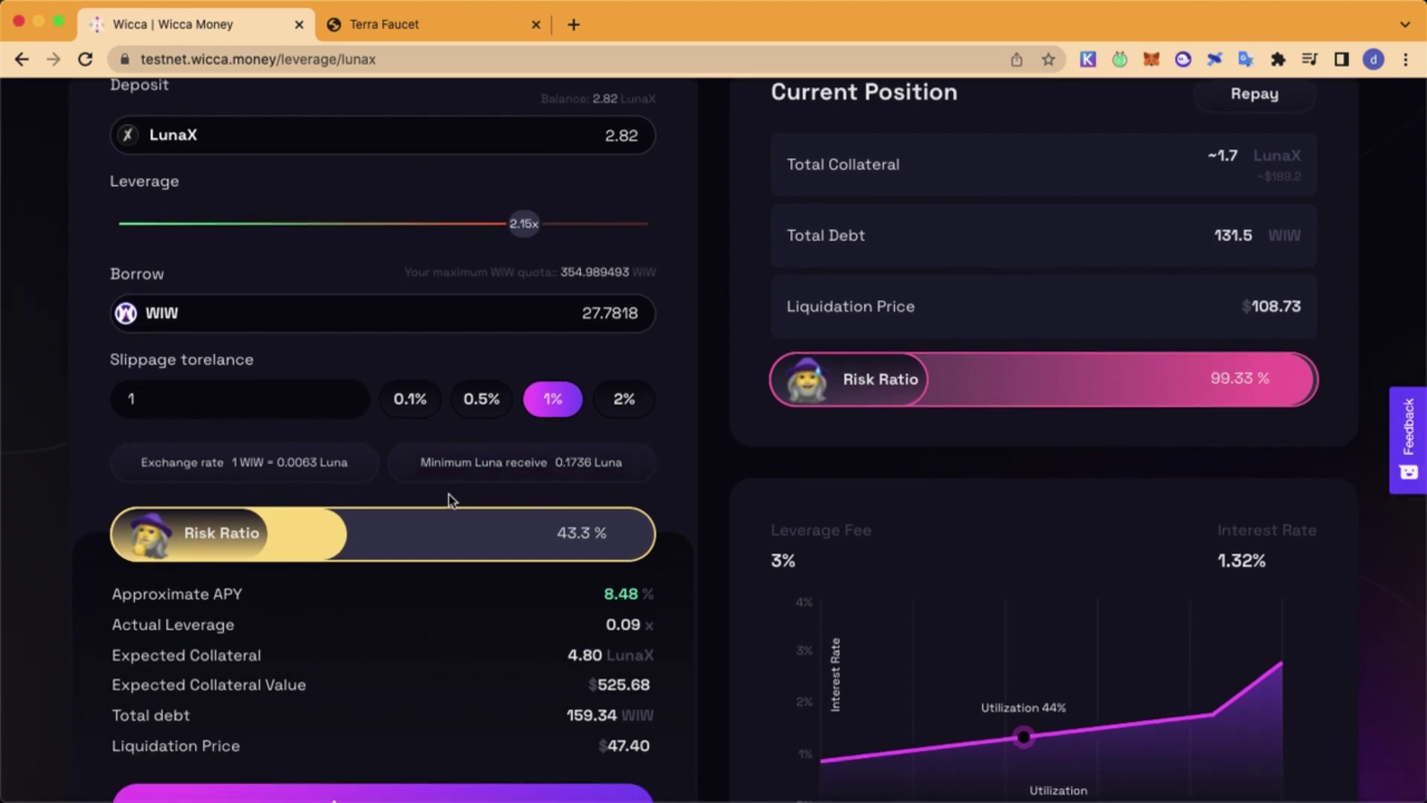
{"action": "scroll", "coordinate": [404, 505], "scroll_direction": "down", "scroll_amount": 2}
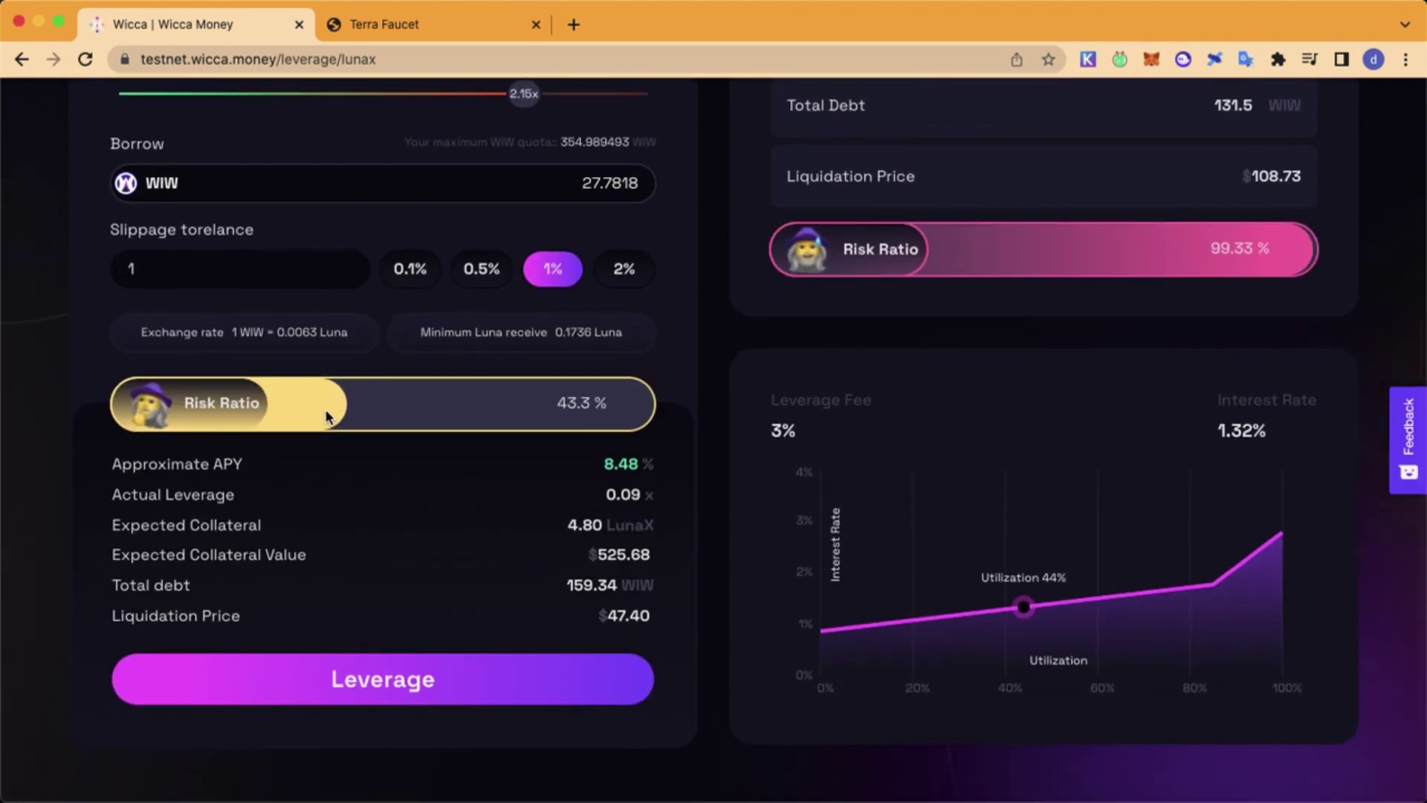
{"action": "scroll", "coordinate": [329, 417], "scroll_direction": "up", "scroll_amount": 2}
{"action": "scroll", "coordinate": [329, 417], "scroll_direction": "down", "scroll_amount": 2}
{"action": "left_click", "coordinate": [417, 660]}
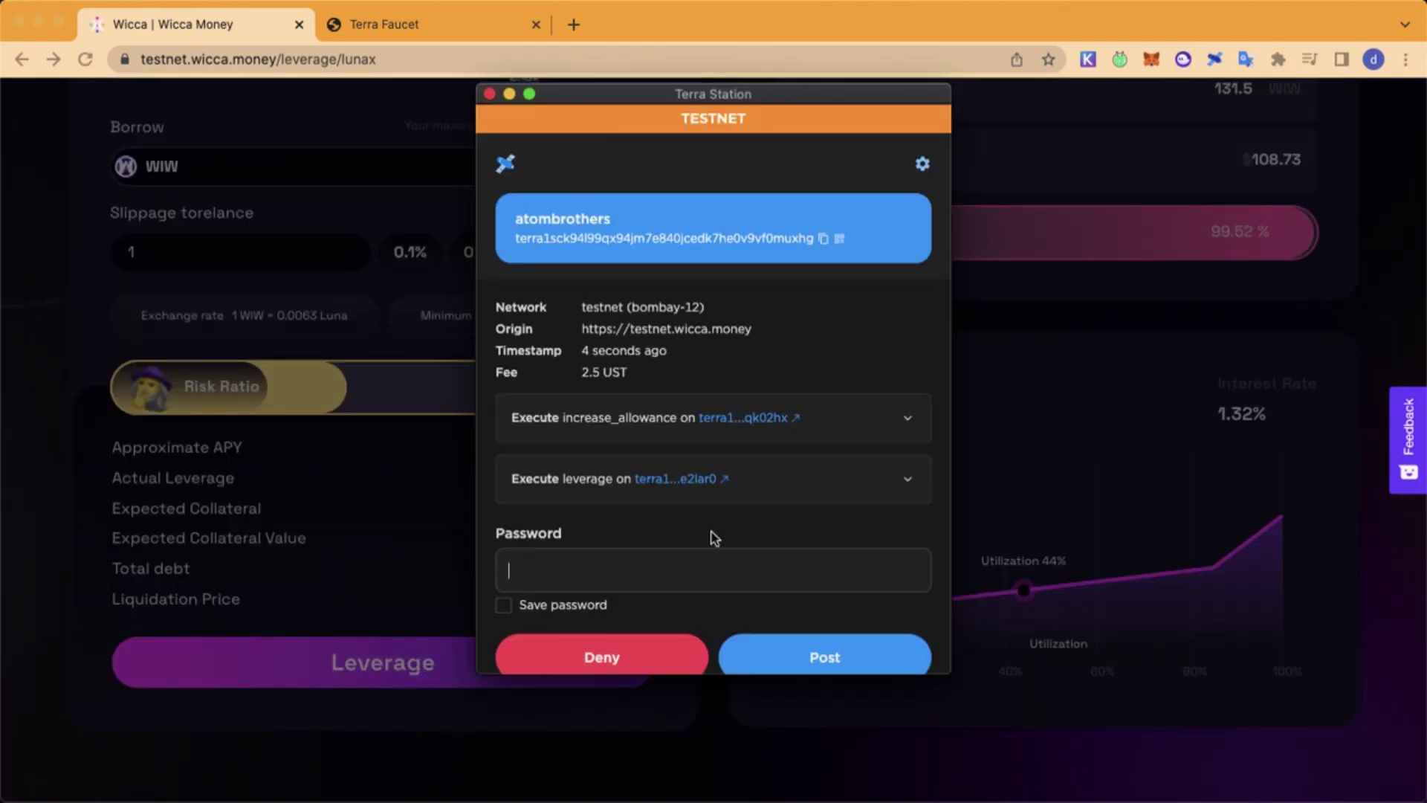
{"action": "left_click", "coordinate": [811, 661]}
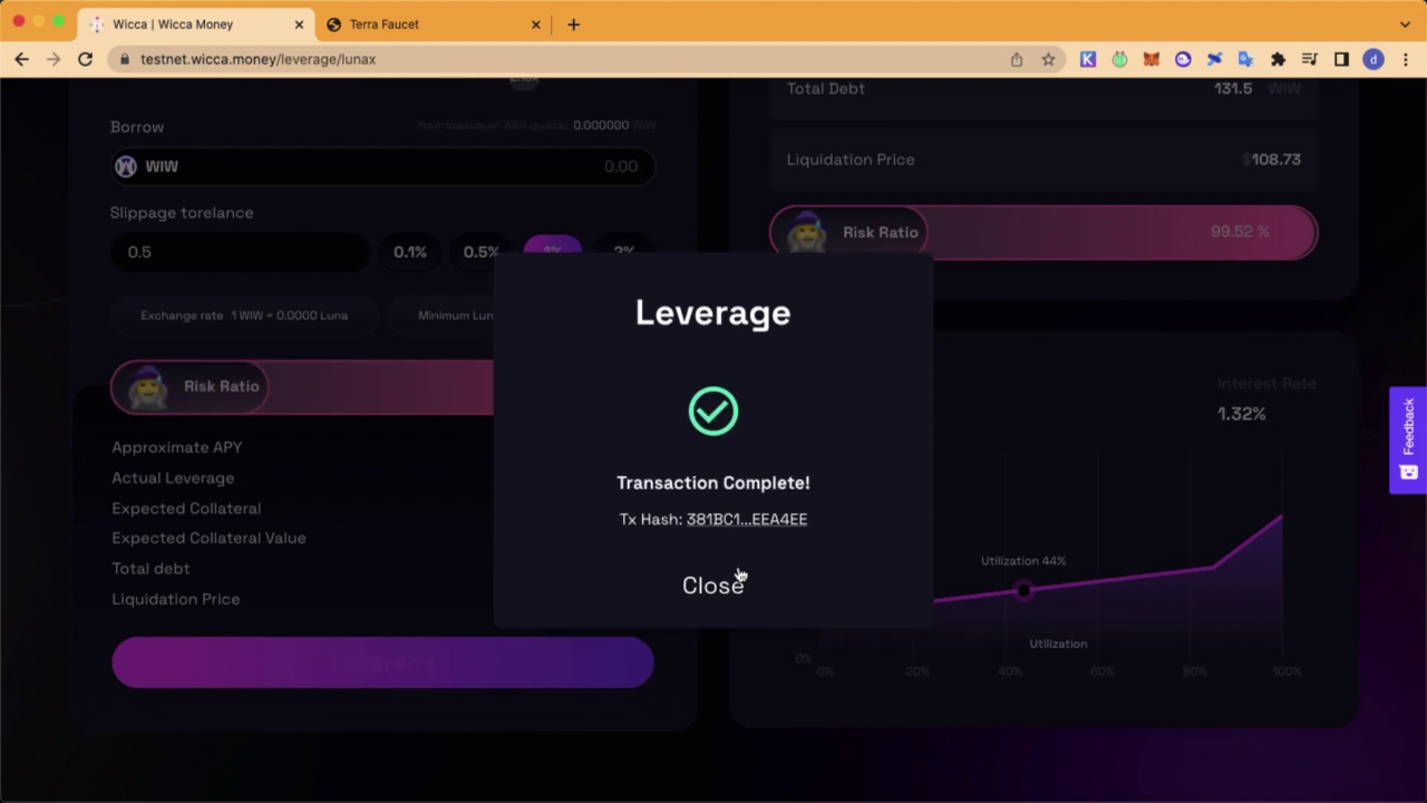
{"action": "left_click", "coordinate": [725, 587]}
Examine the LunaX position's total collateral, debt, liquidation price and risk ratio on the leverage page.
{"action": "scroll", "coordinate": [710, 449], "scroll_direction": "up", "scroll_amount": 6}
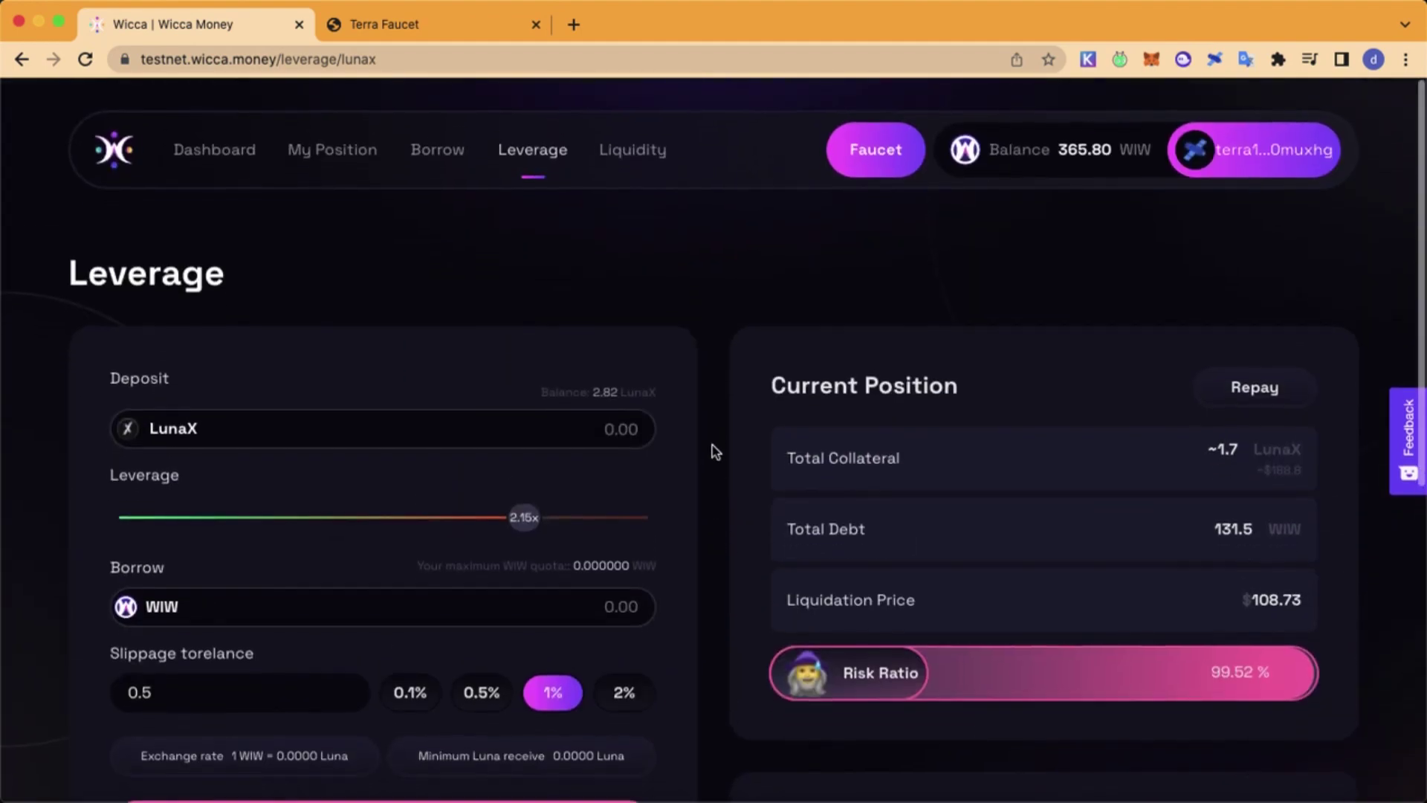
{"action": "scroll", "coordinate": [714, 451], "scroll_direction": "down", "scroll_amount": 8}
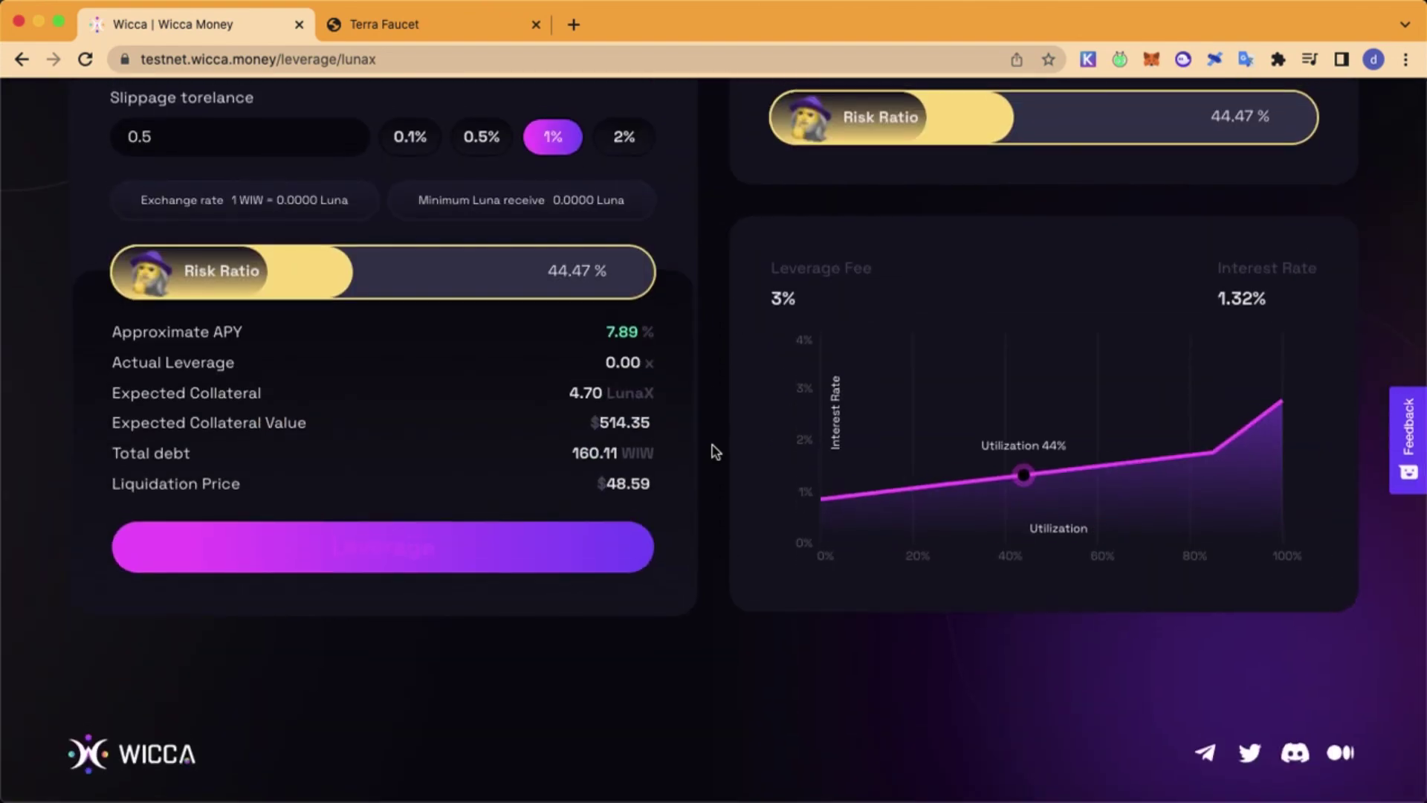
{"action": "scroll", "coordinate": [713, 450], "scroll_direction": "up", "scroll_amount": 8}
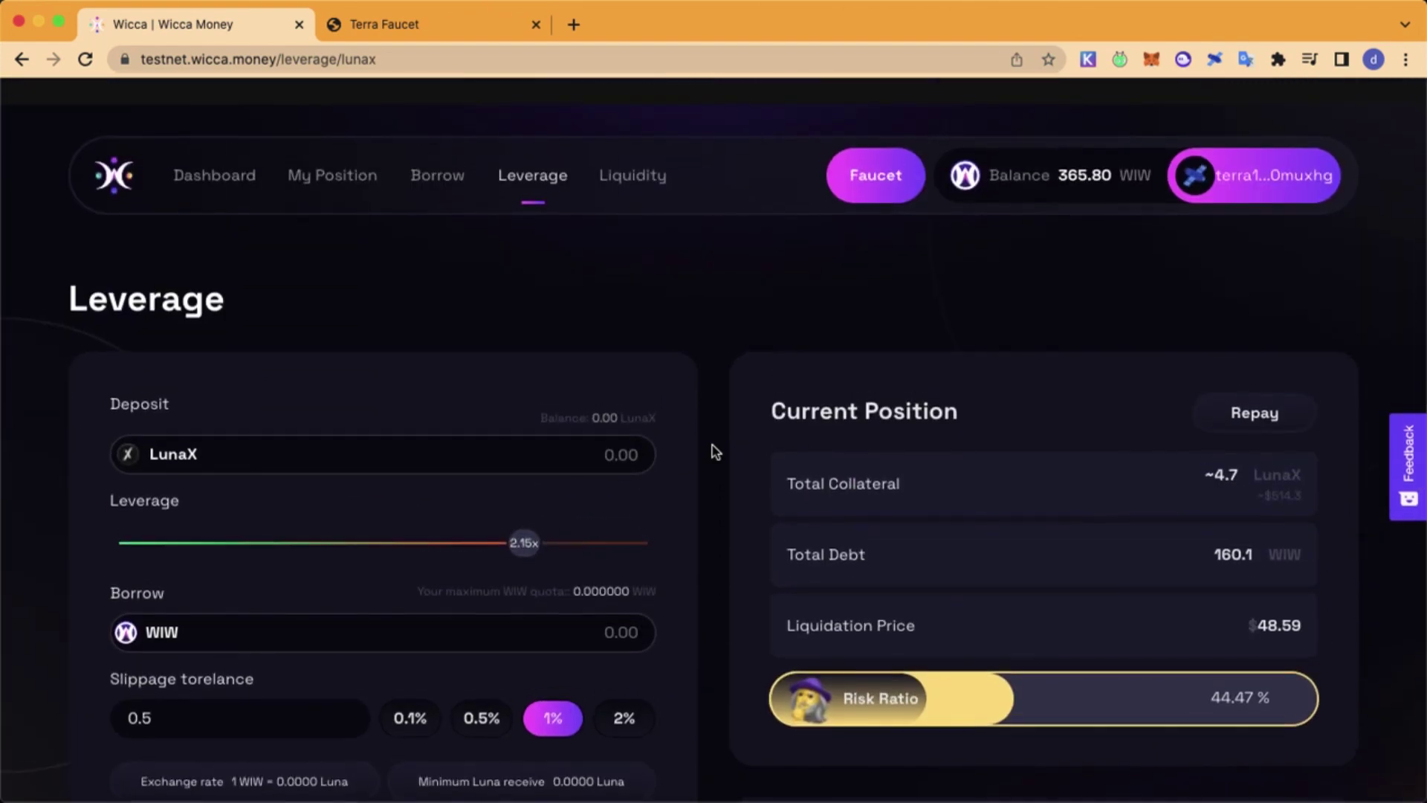
{"action": "scroll", "coordinate": [918, 364], "scroll_direction": "down", "scroll_amount": 1}
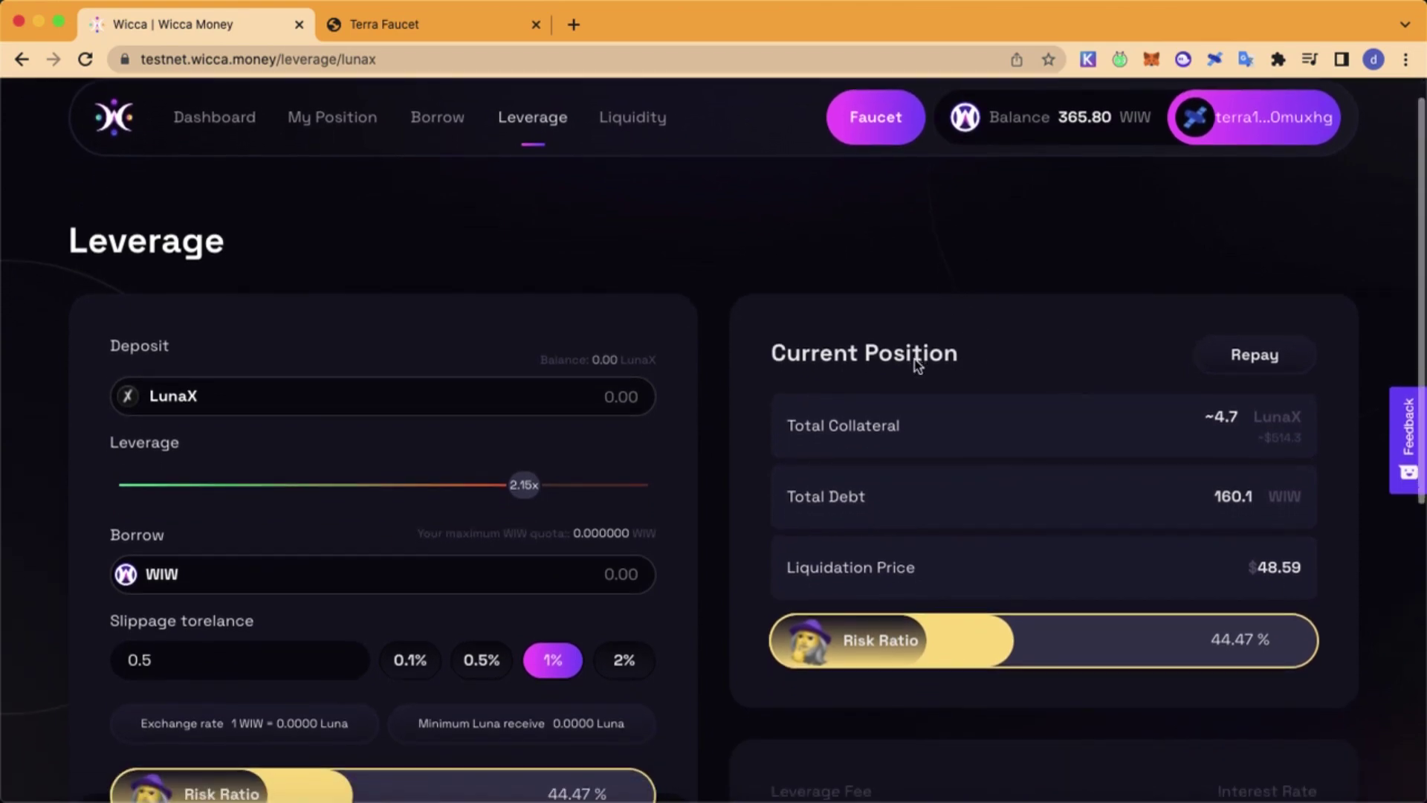